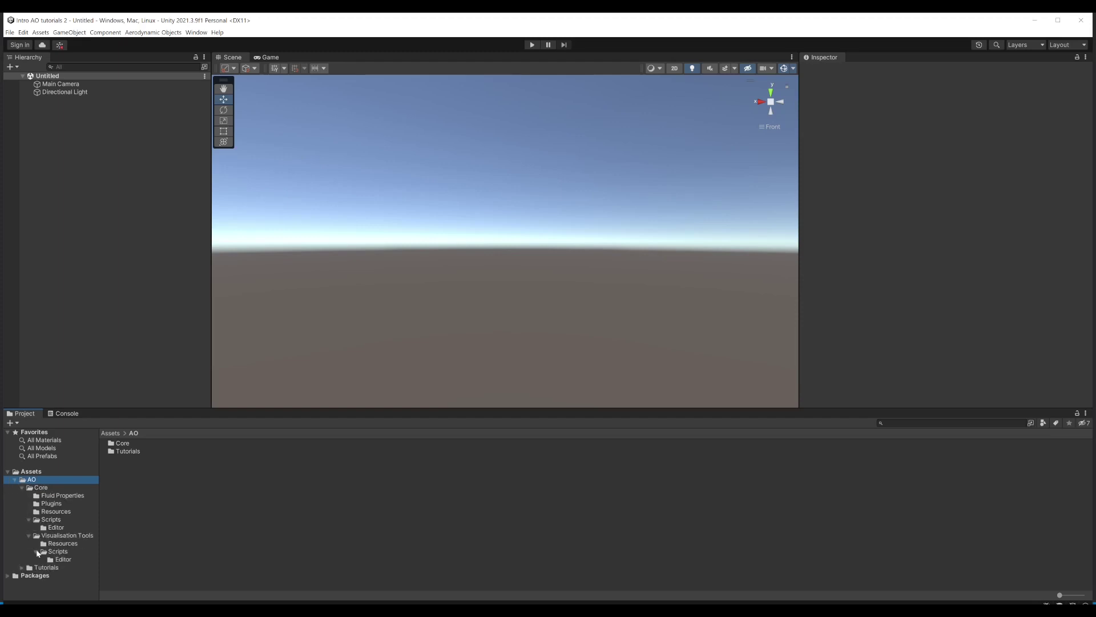
Step: Open the Introduction to Aerodynamic Objects folder inside the project's AO Tutorials folder
left_click(29, 569)
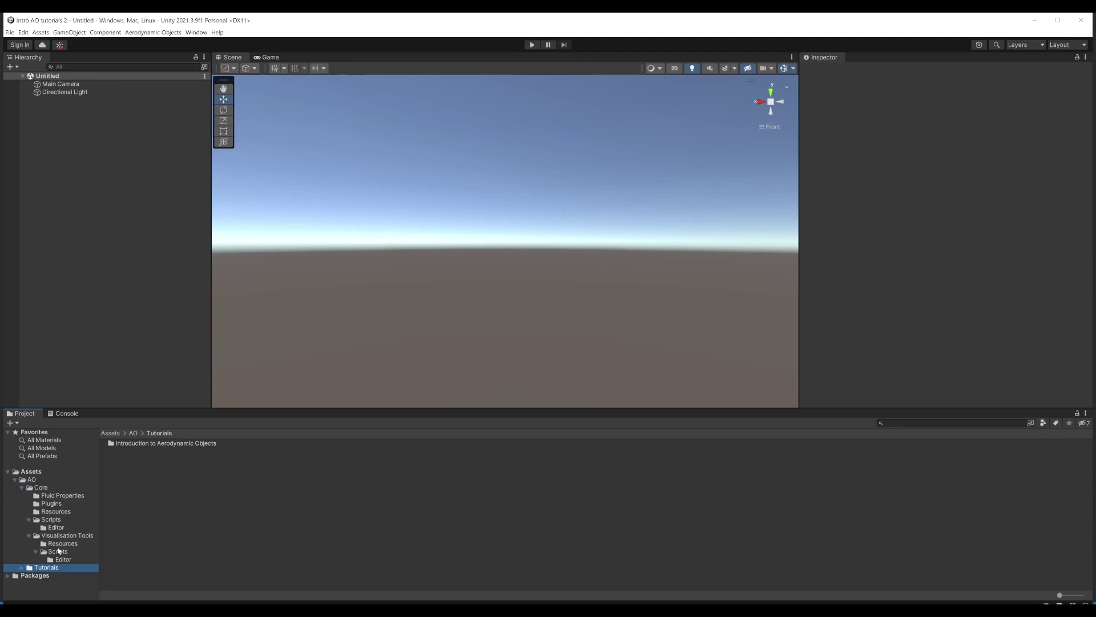
left_click(21, 568)
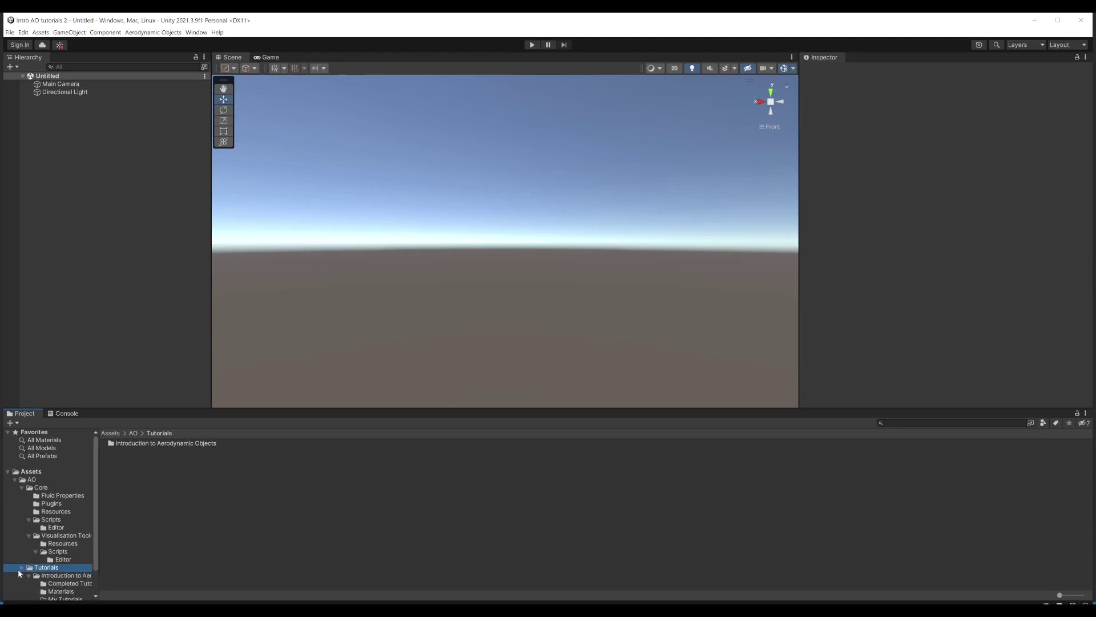
left_click(60, 577)
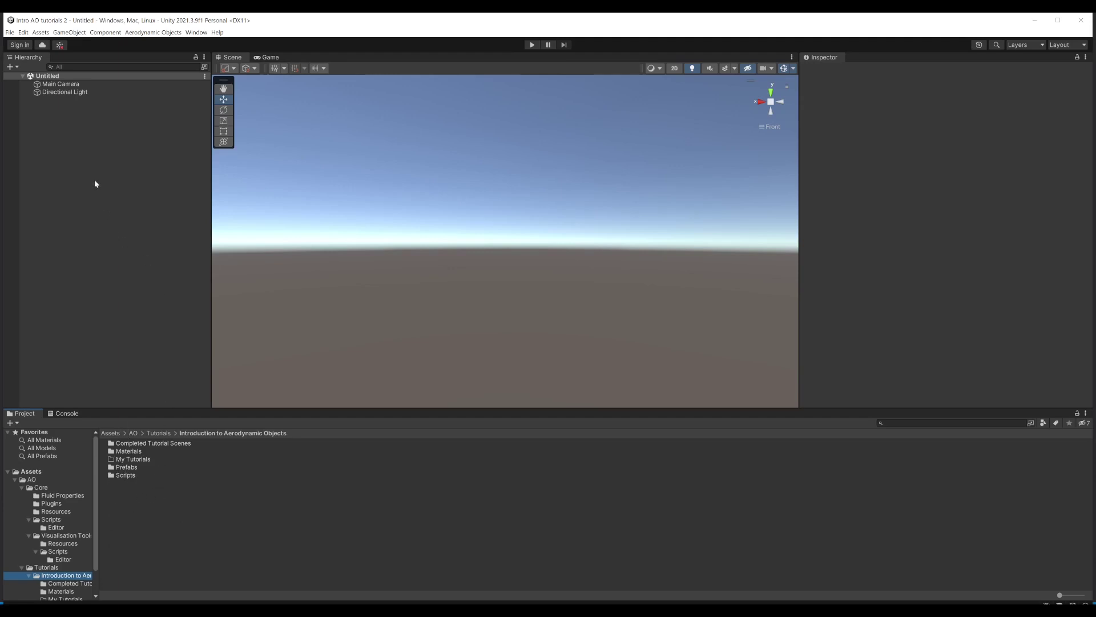
Step: Save the scene as "Tutorial 1 WiP" in AO > Tutorials > Introduction to Aerodynamic Objects > My Tutorials
left_click(9, 33)
left_click(31, 82)
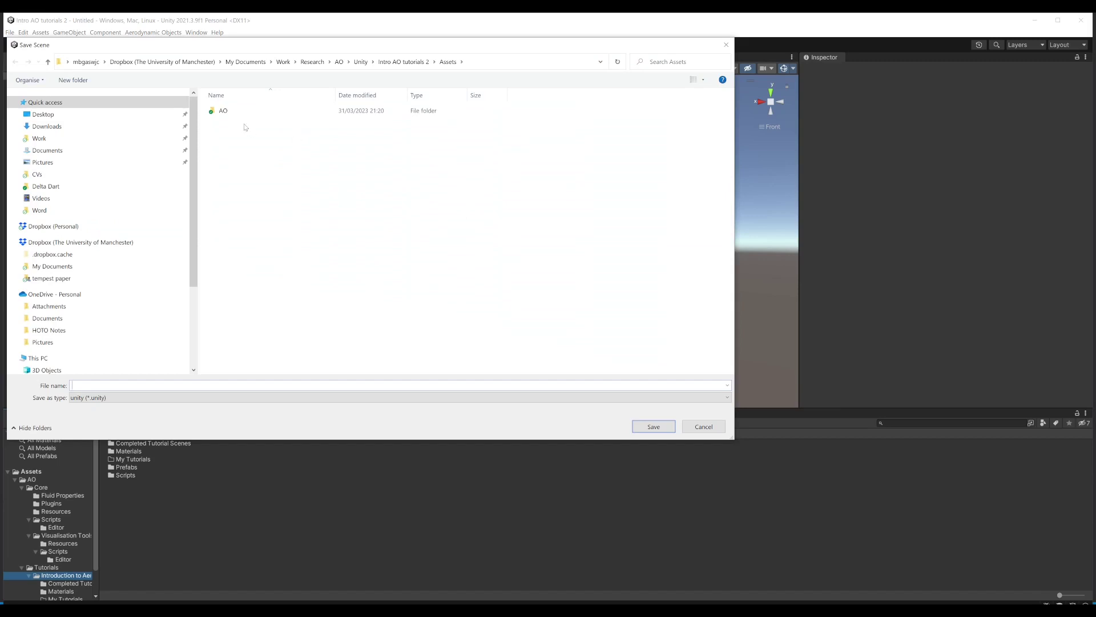
double_click(223, 114)
left_click(231, 122)
double_click(232, 125)
left_click(232, 110)
double_click(232, 111)
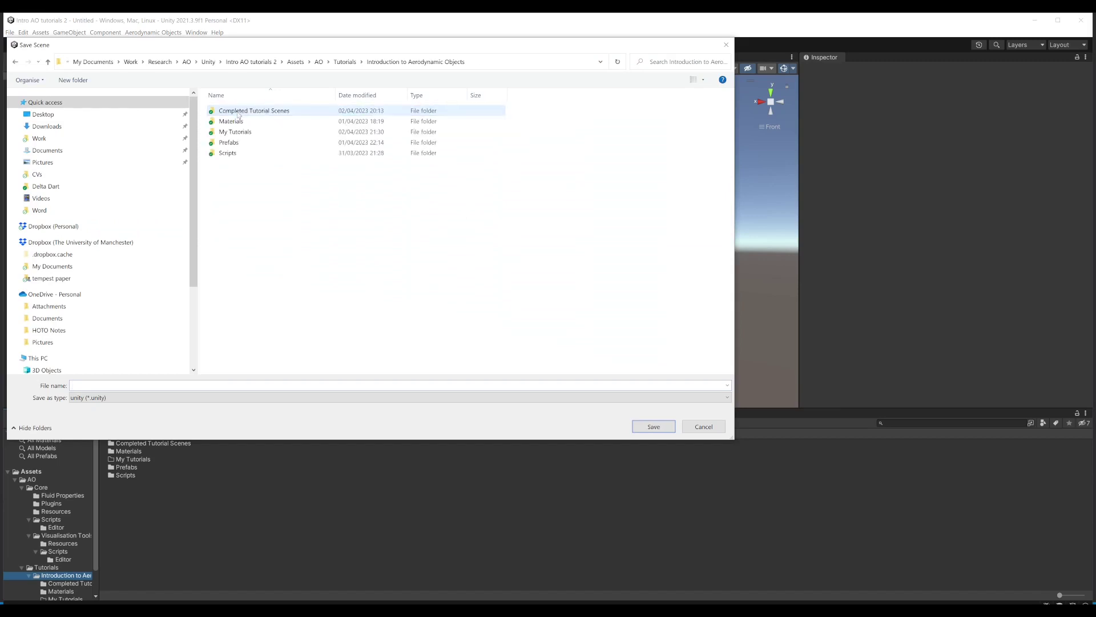
double_click(232, 132)
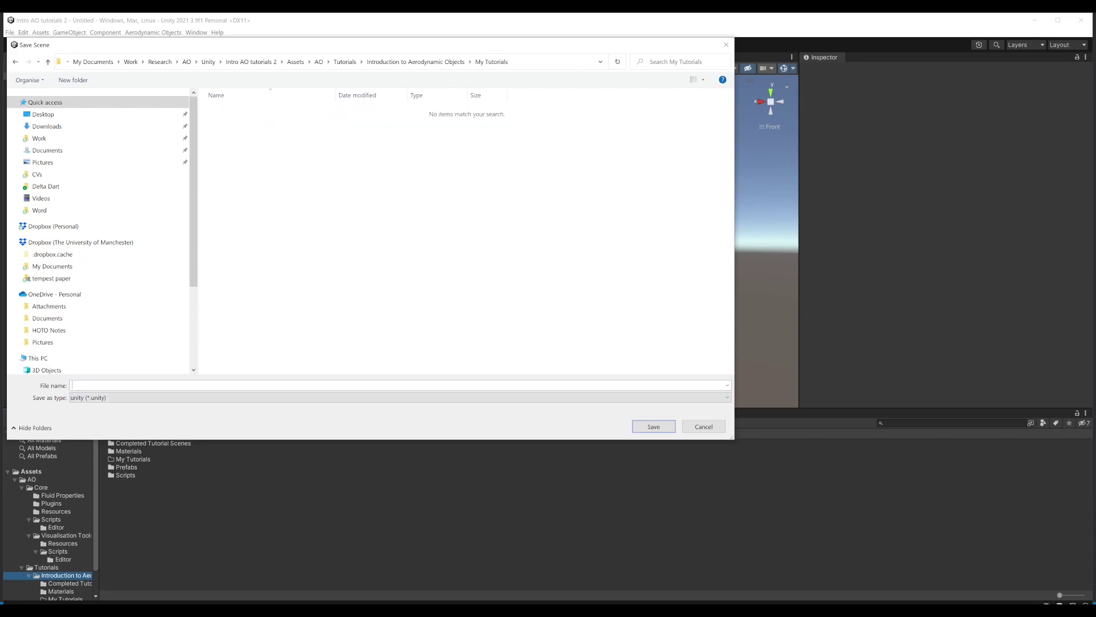
type("Tutorial 1 WiP")
key("Return")
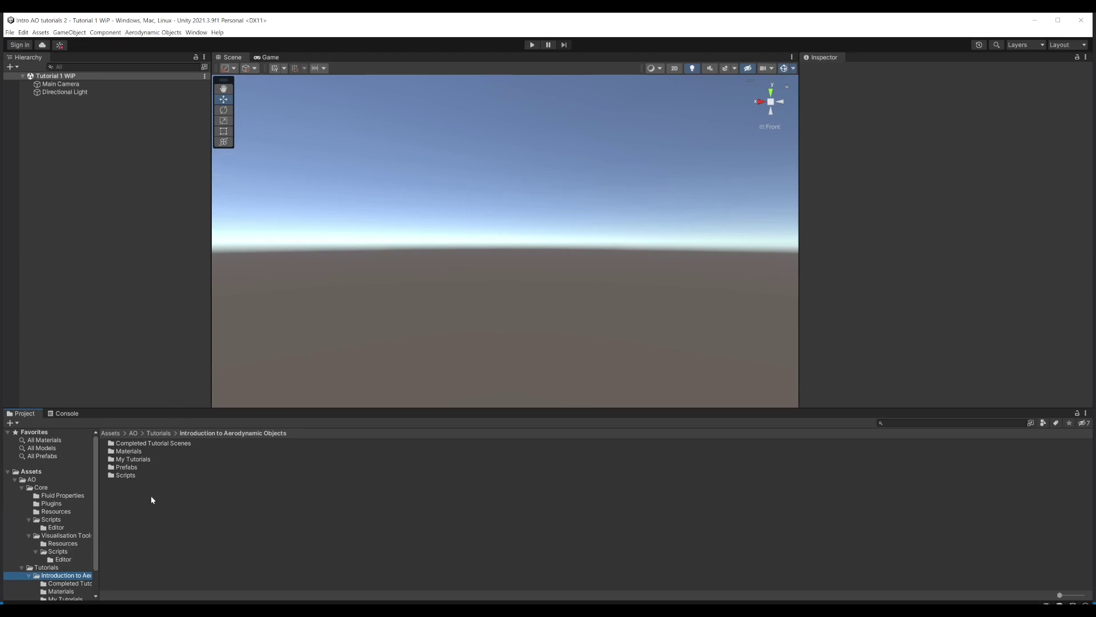
Step: Add the Aeroman figure prefab from the tutorial's Prefabs folder to the scene and inspect it from several sides
left_click(126, 472)
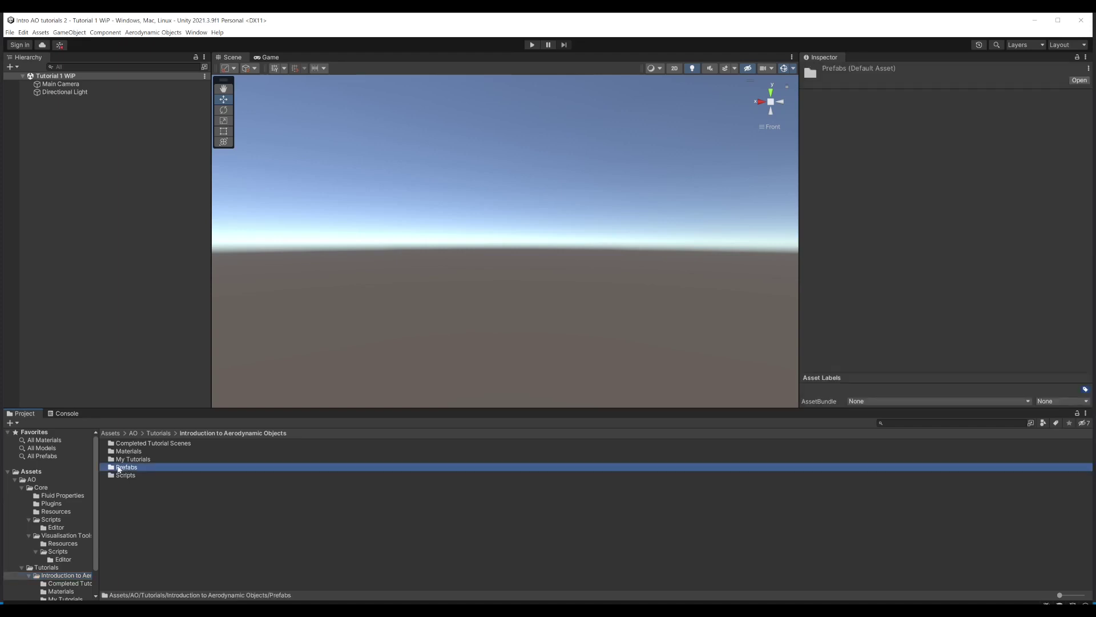
double_click(113, 468)
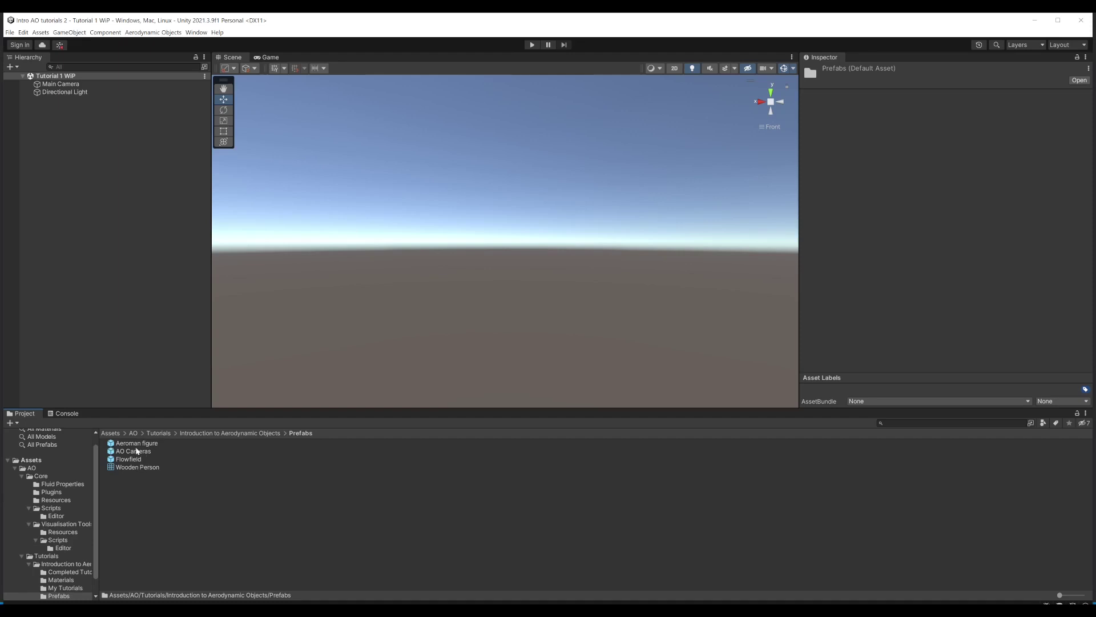
left_click_drag(133, 443, 75, 197)
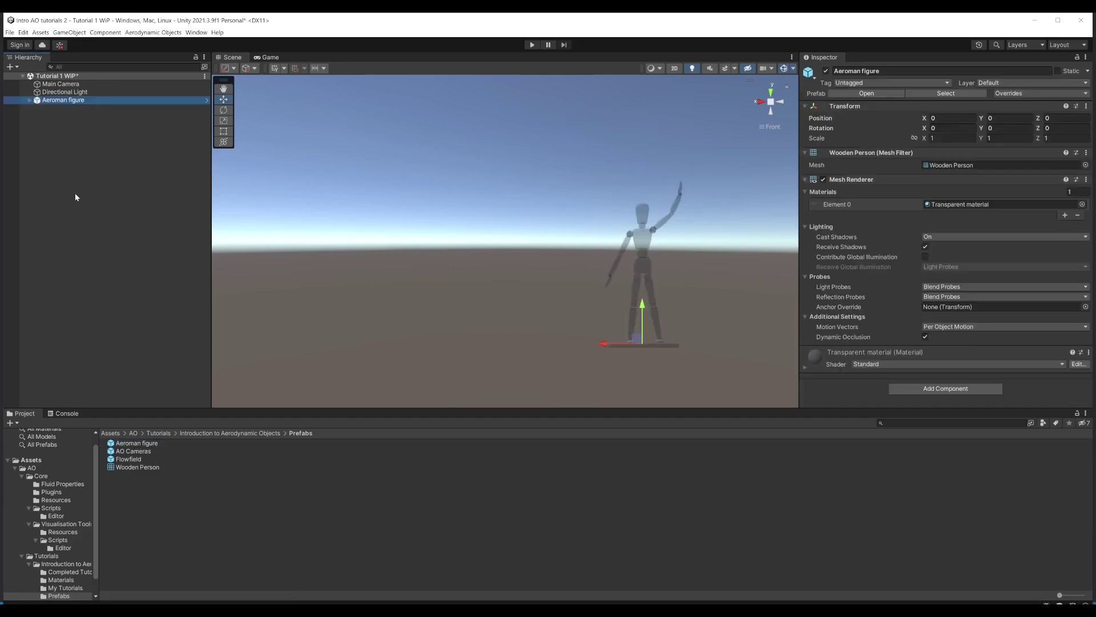
left_click_drag(297, 214, 593, 252, "alt")
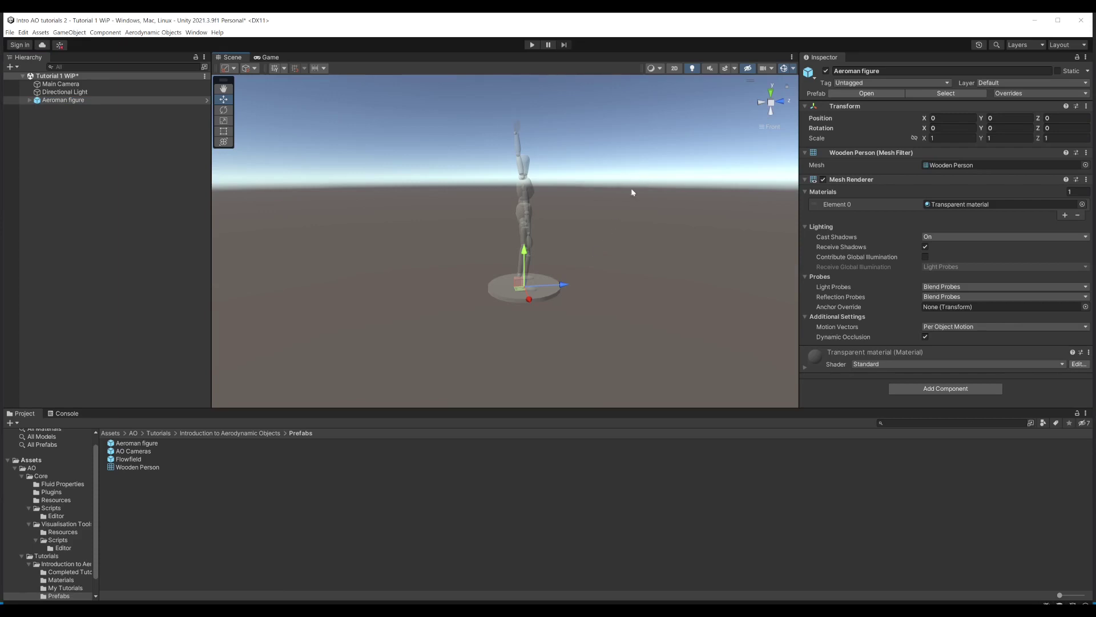
left_click_drag(590, 220, 633, 216, "alt")
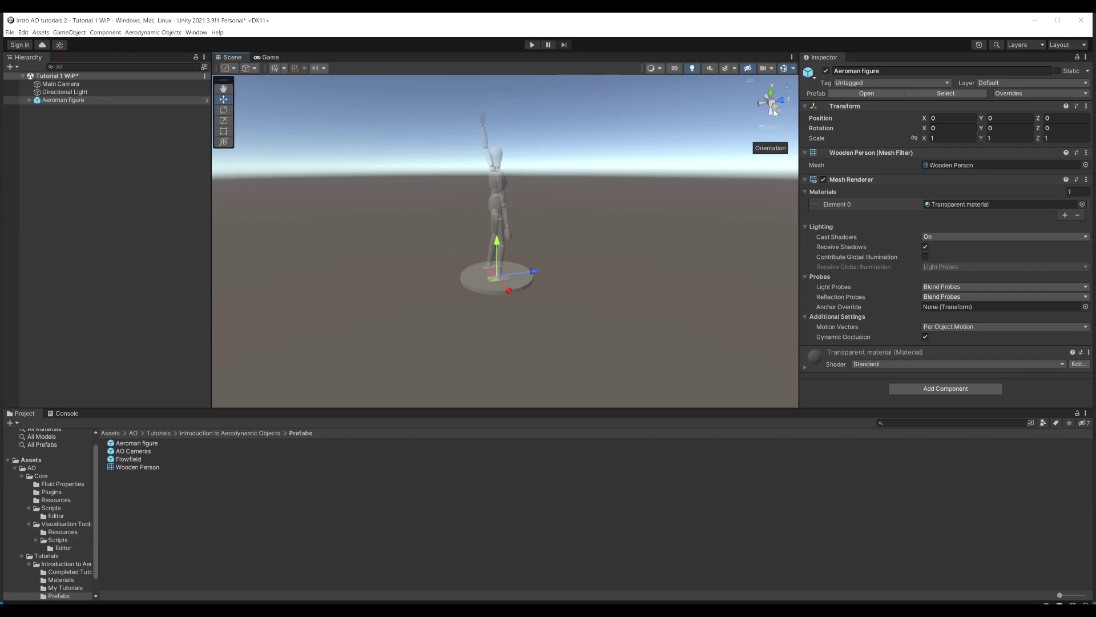
left_click(568, 278)
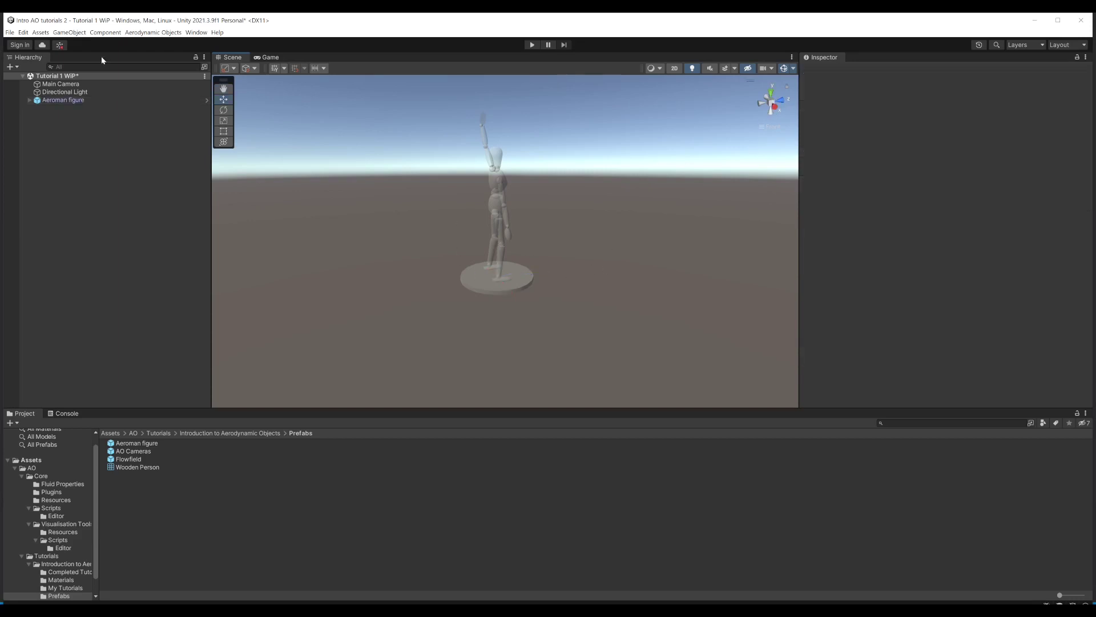
left_click(55, 100)
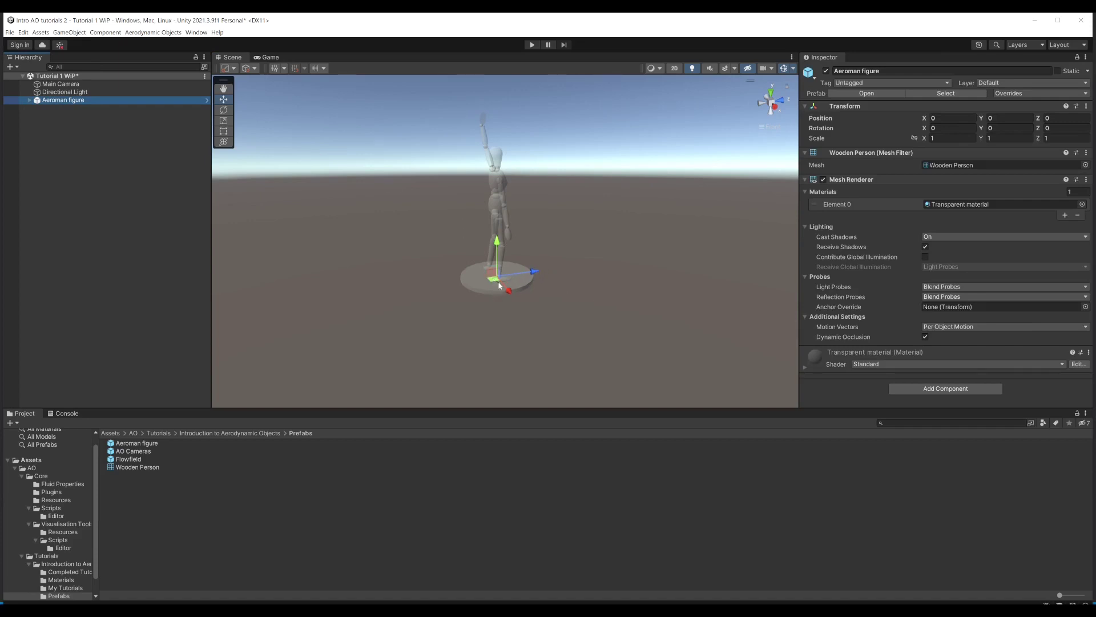
left_click_drag(524, 246, 541, 231, "alt")
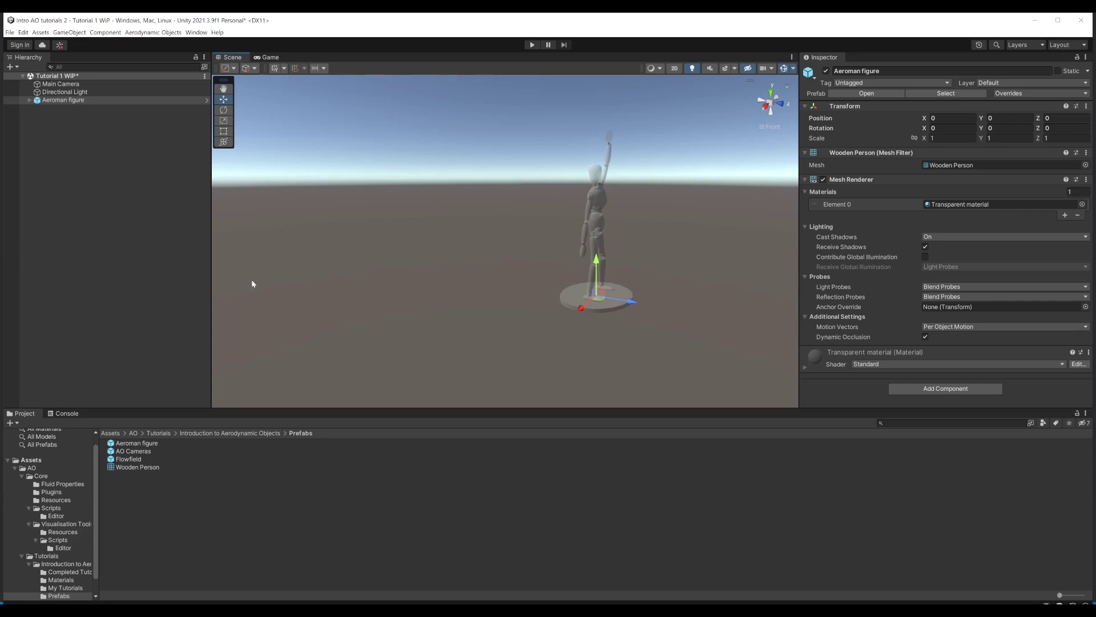
Step: Add the AO Cameras prefab to the scene and try it out in a short play-mode run
left_click_drag(130, 452, 71, 221)
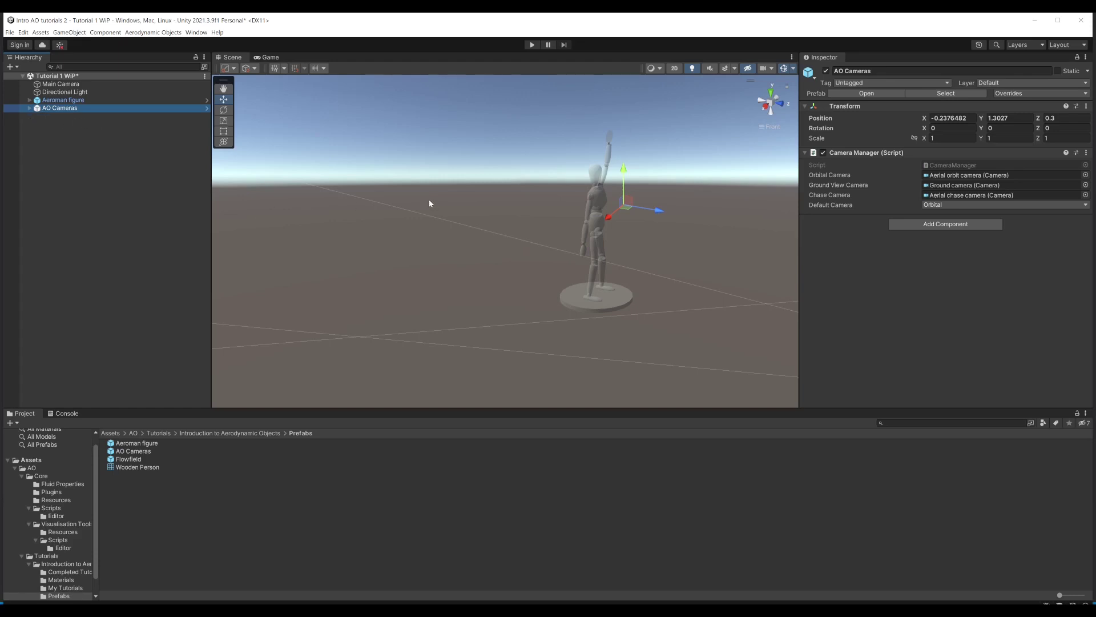
left_click(533, 45)
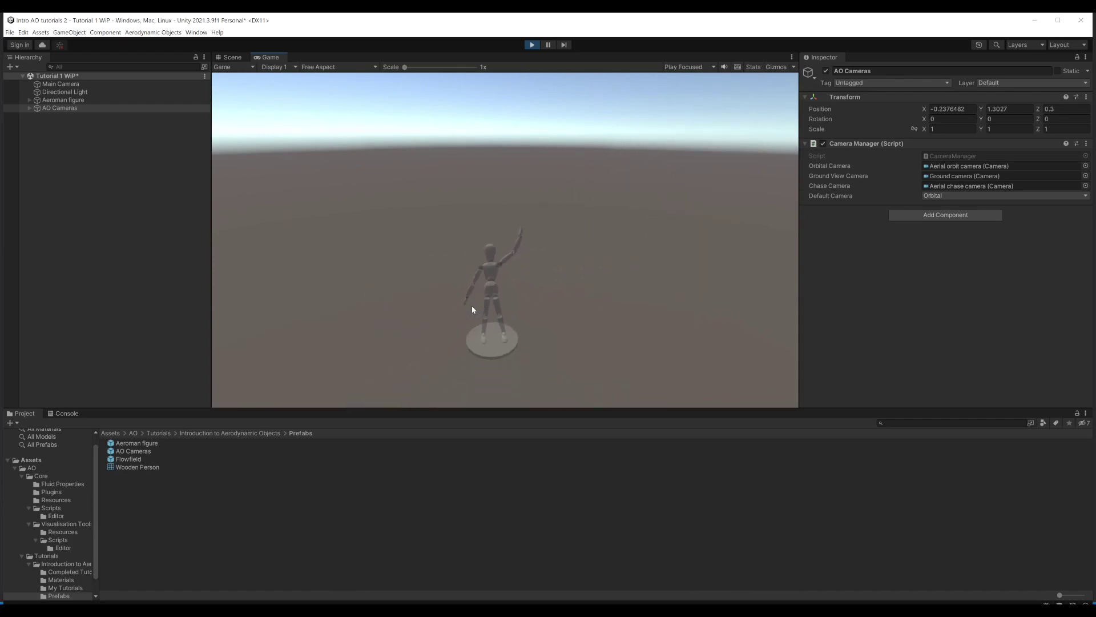
key("ctrl+p")
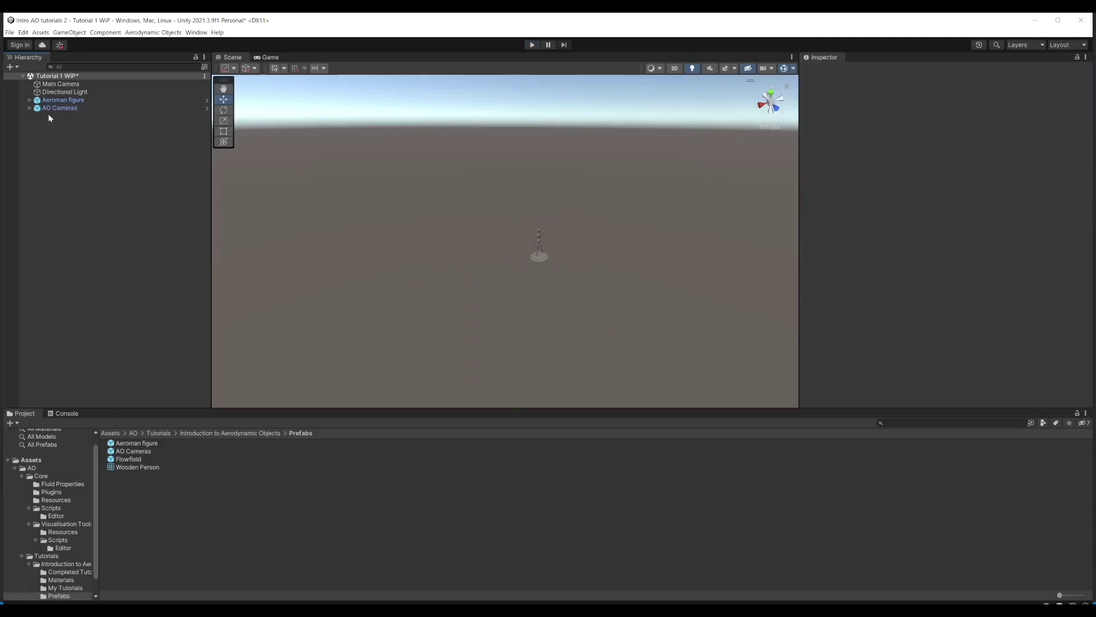
Step: Create an empty game object at the scene's root level and name it "My FLow Field"
right_click(47, 191)
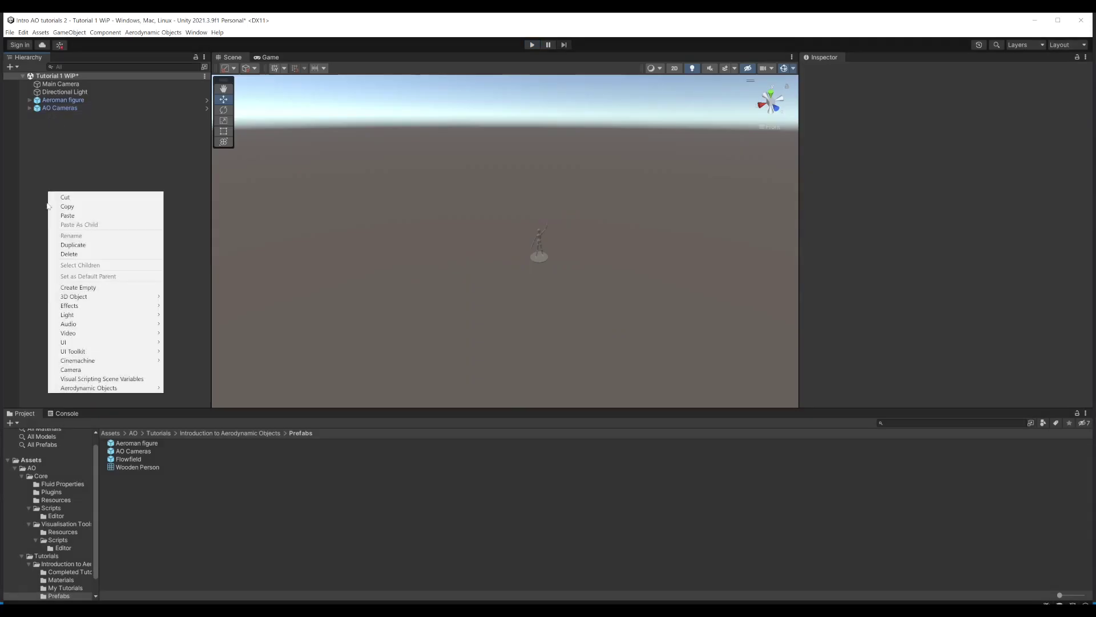
left_click(83, 287)
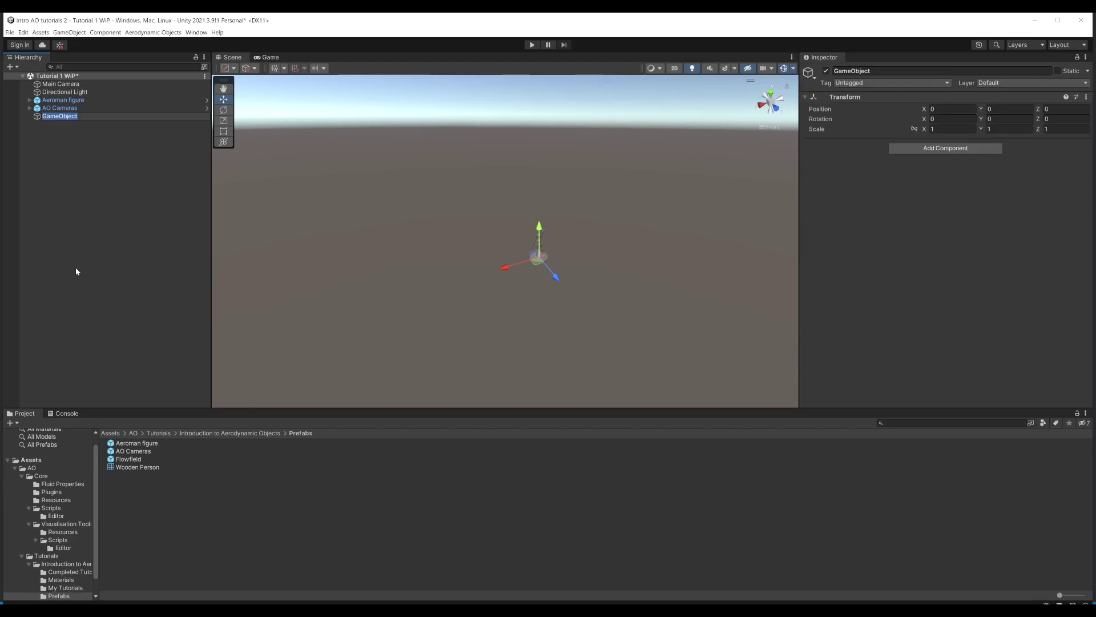
type("My FLow Field")
key("Return")
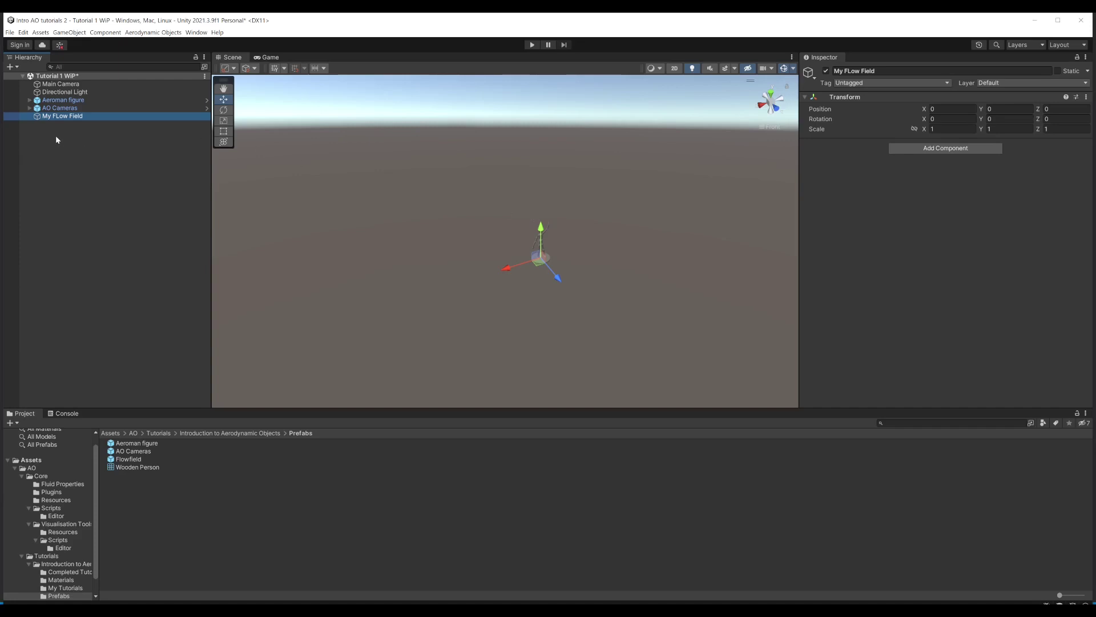
Step: Add a Fluid Zone aerodynamic object as a child of My FLow Field
right_click(46, 116)
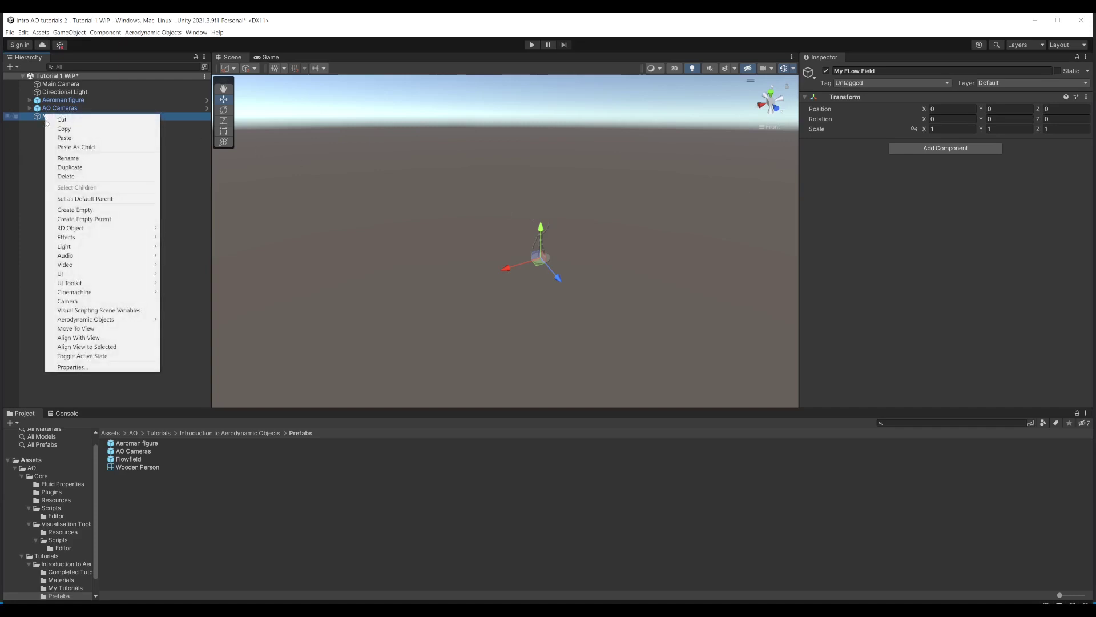
mouse_move(142, 321)
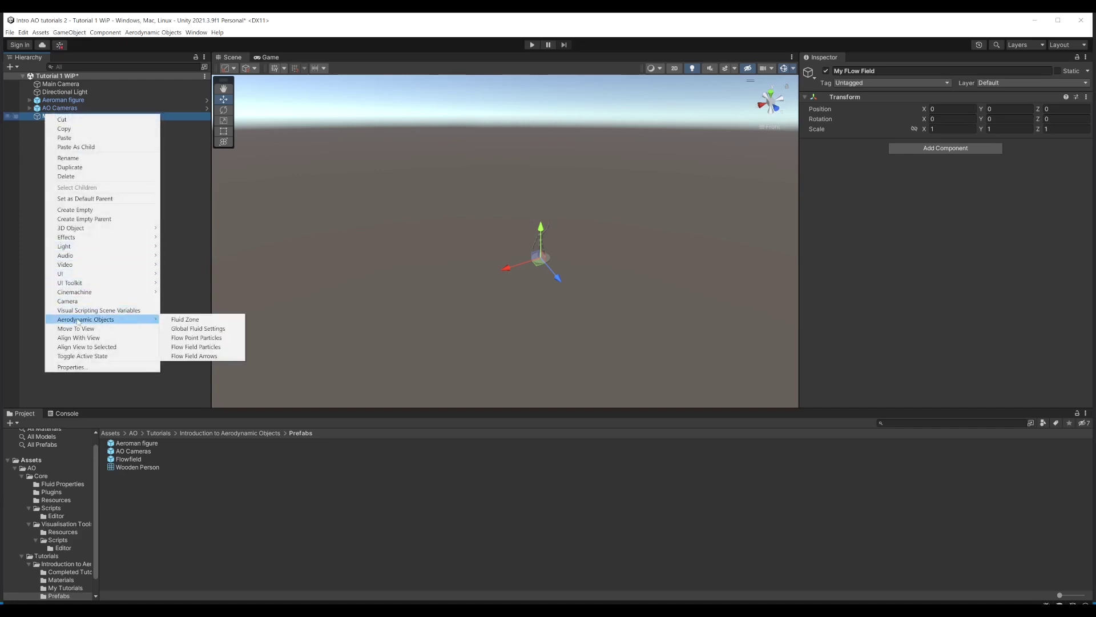
left_click(189, 321)
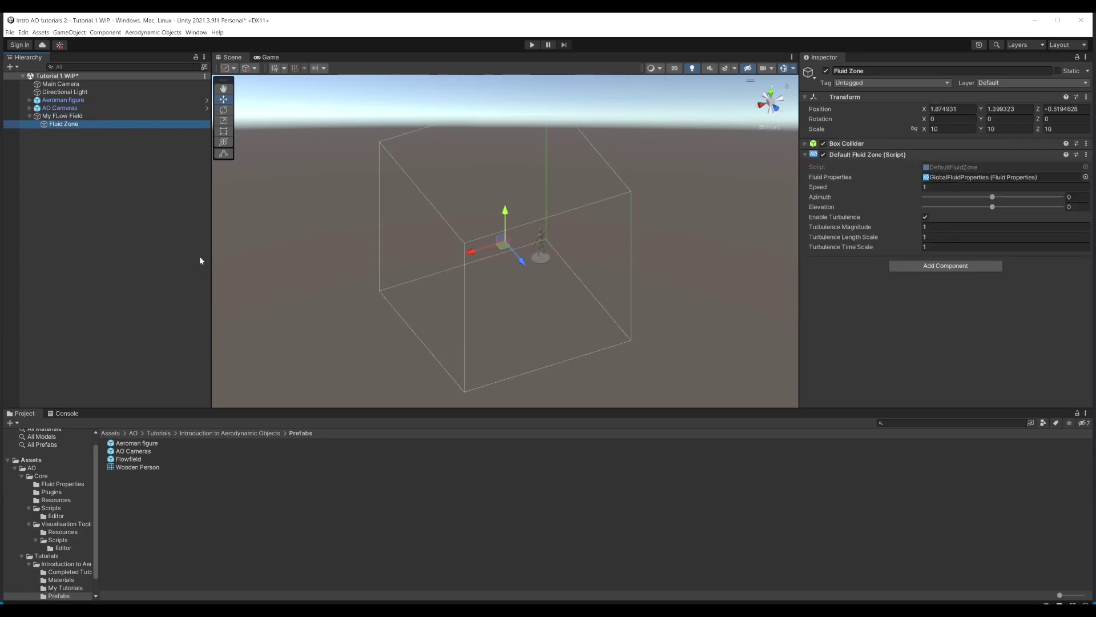
Step: Reset only the Fluid Zone's position so it is centred on the origin, and frame it in the scene view
left_click_drag(542, 275, 477, 230, "alt")
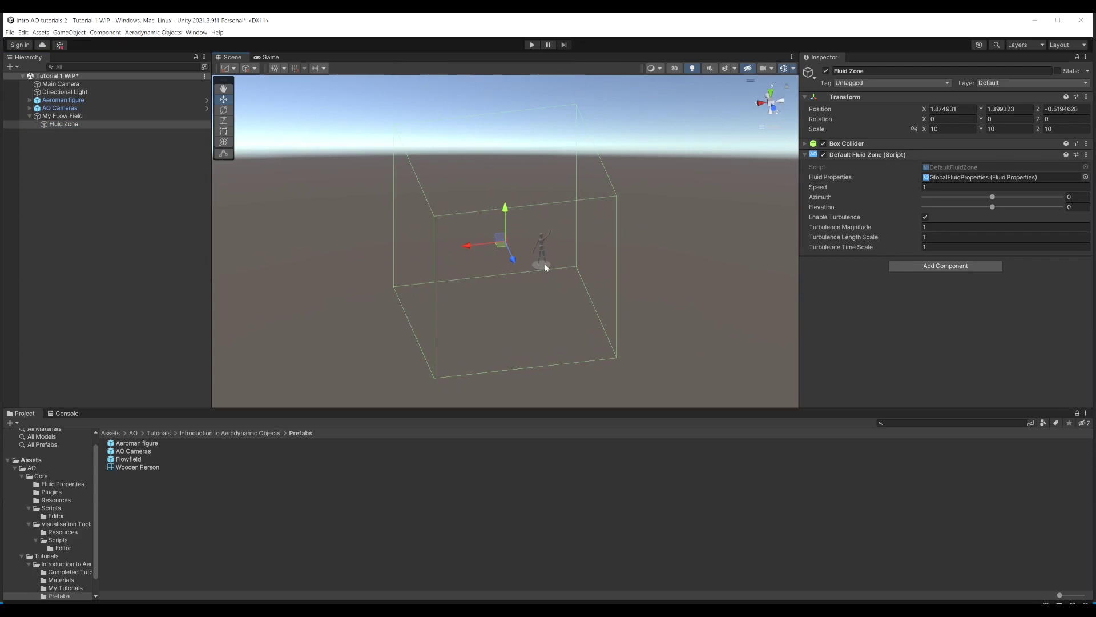
left_click(1086, 97)
mouse_move(1033, 181)
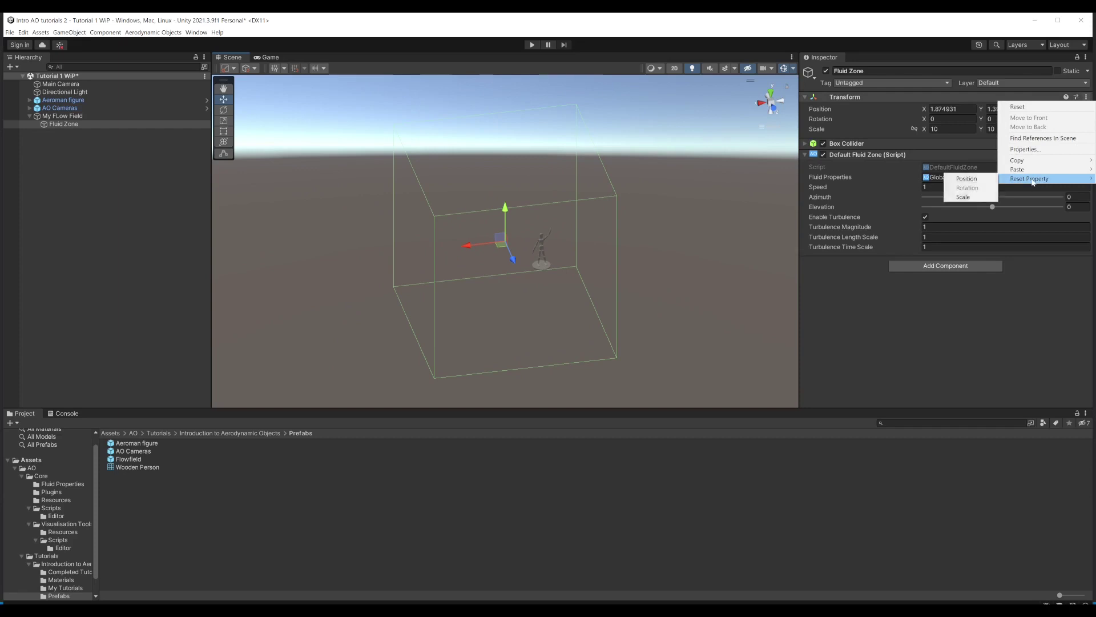
left_click(983, 181)
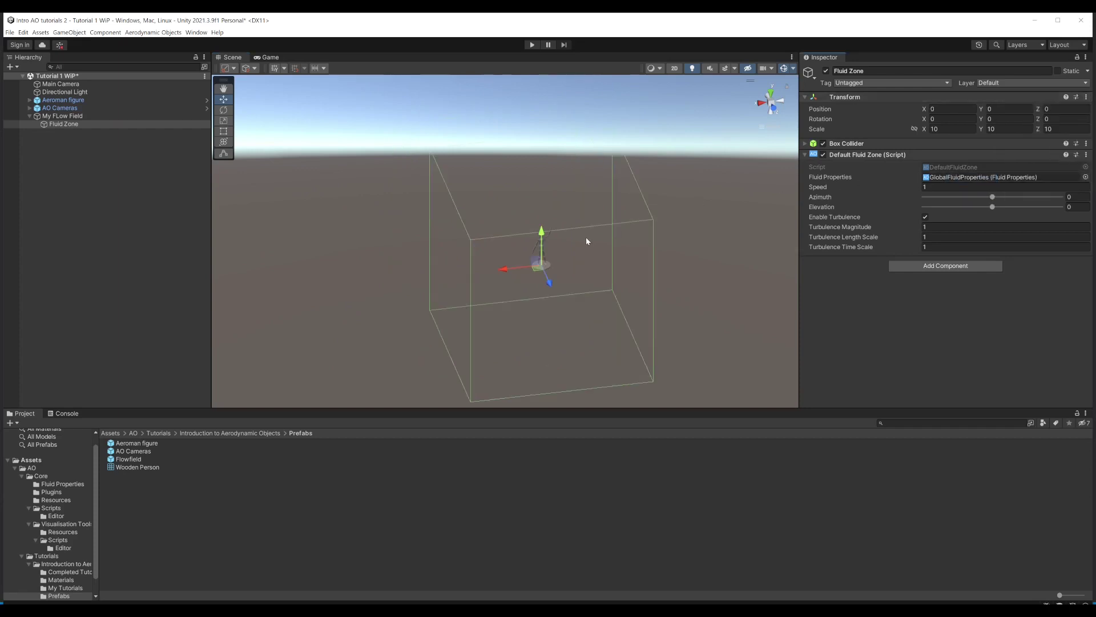
key("f")
scroll(558, 254, "up", 5)
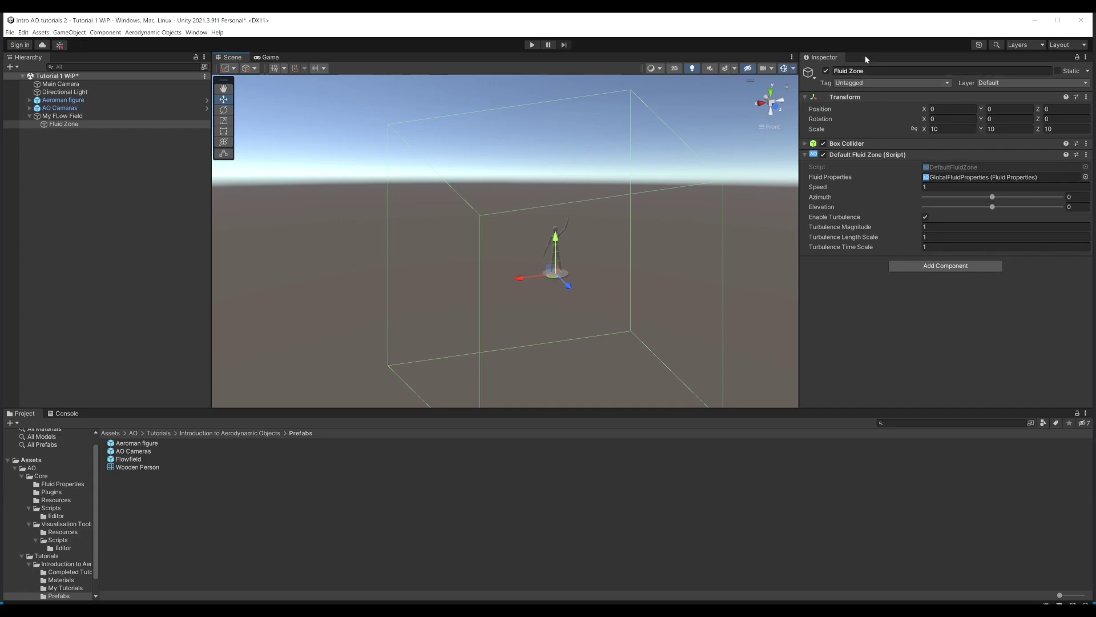
Step: Add a second Inspector locked to the Fluid Zone and dock it beside the Project window
left_click(1086, 57)
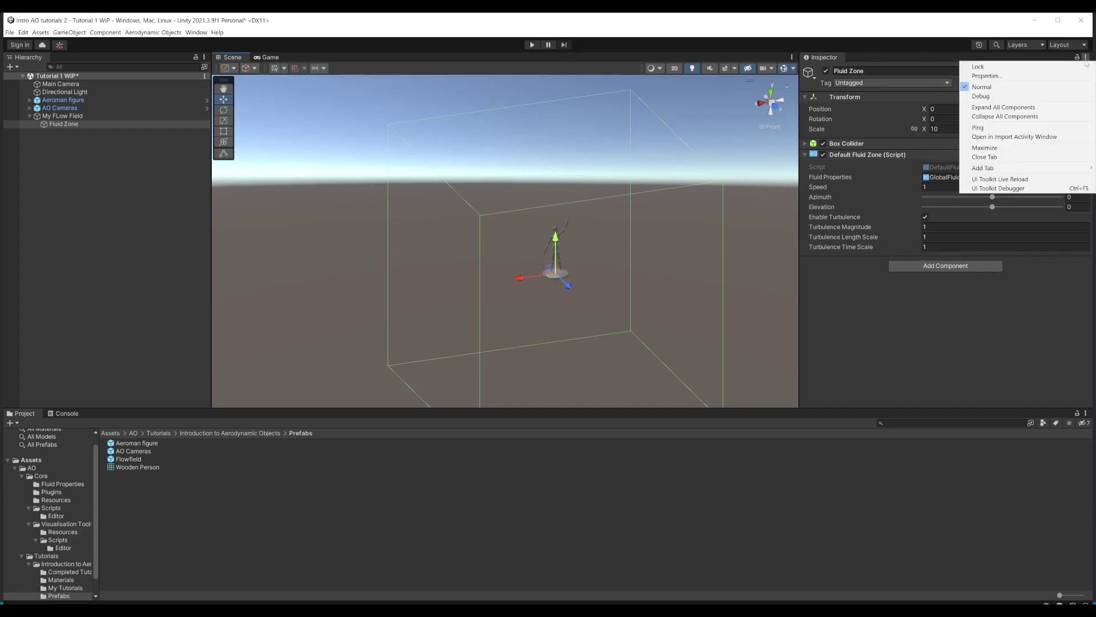
mouse_move(1009, 170)
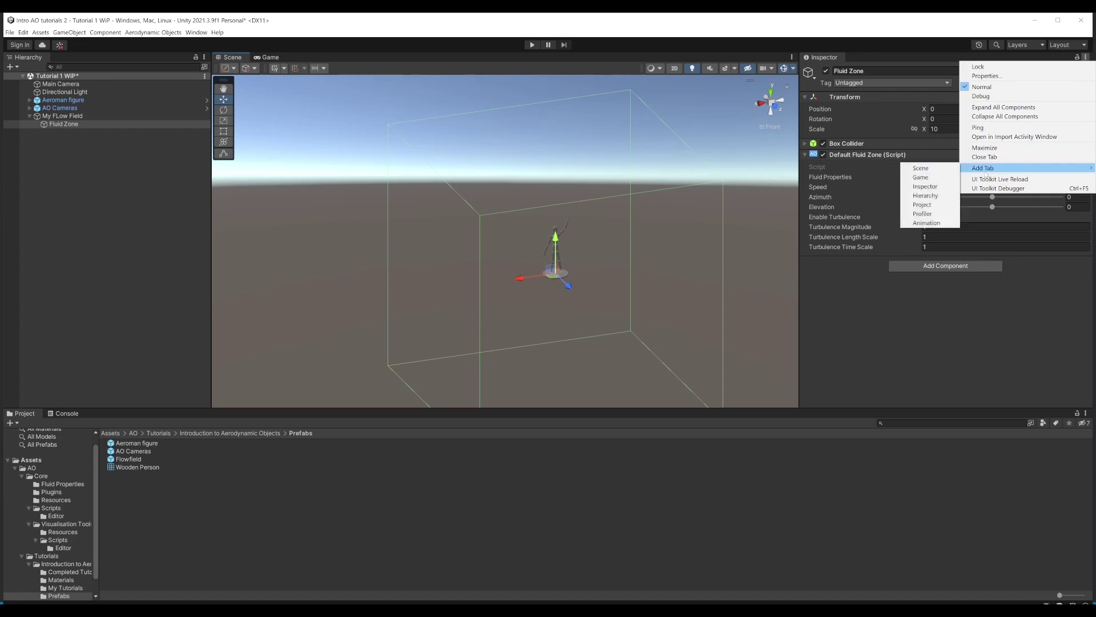
left_click(925, 186)
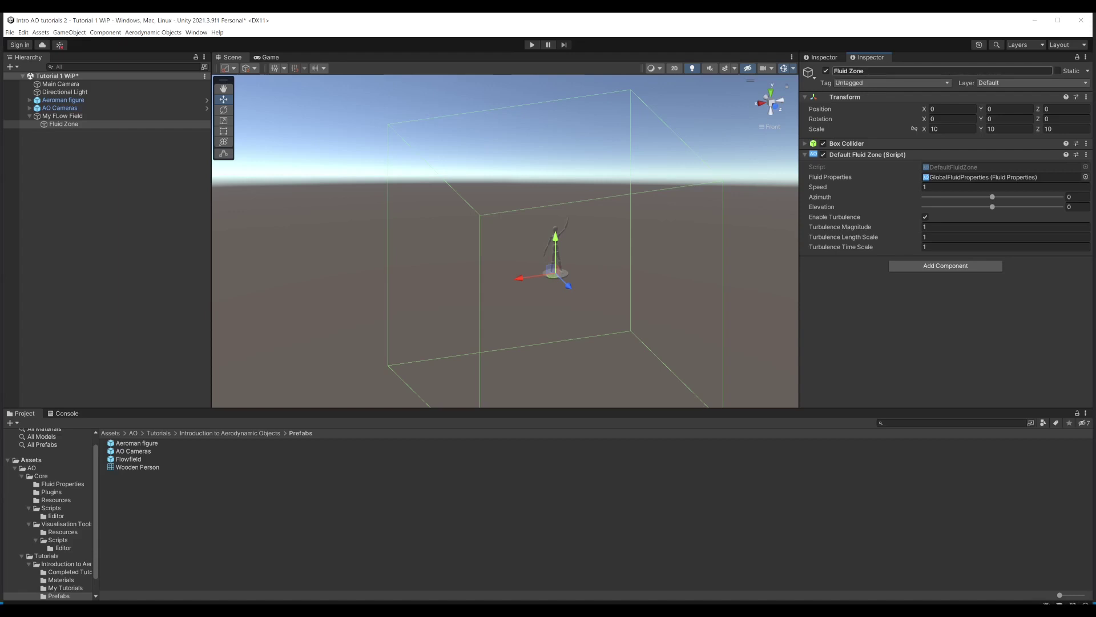
left_click(1078, 57)
left_click_drag(867, 58, 971, 515)
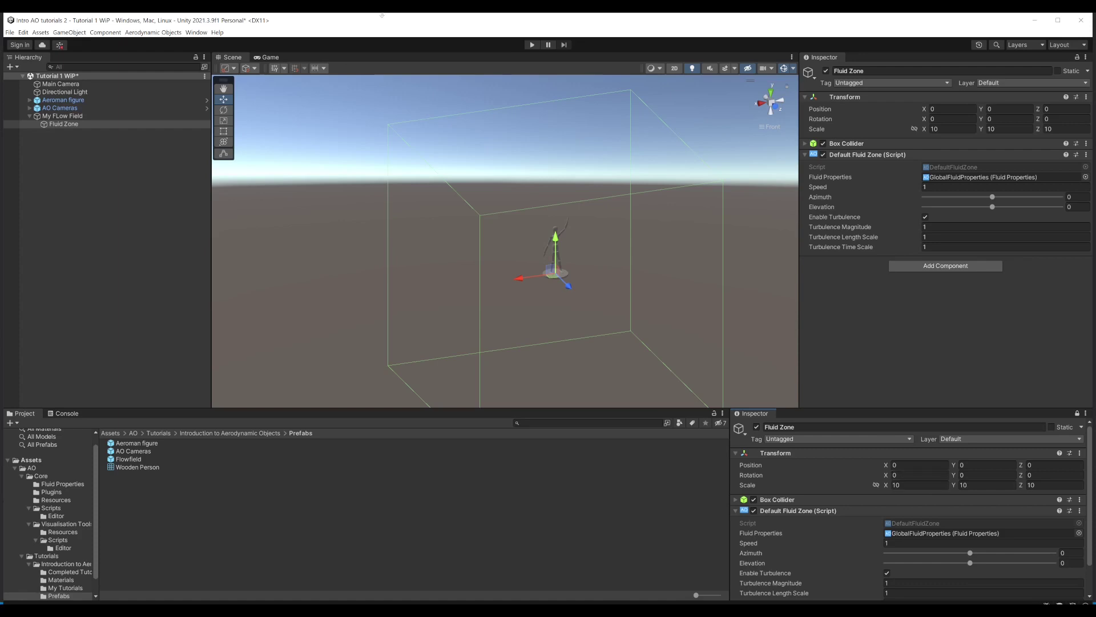
Step: Run the scene with gizmos shown to view the Fluid Zone's boundary around the figure, and end play mode
left_click(532, 44)
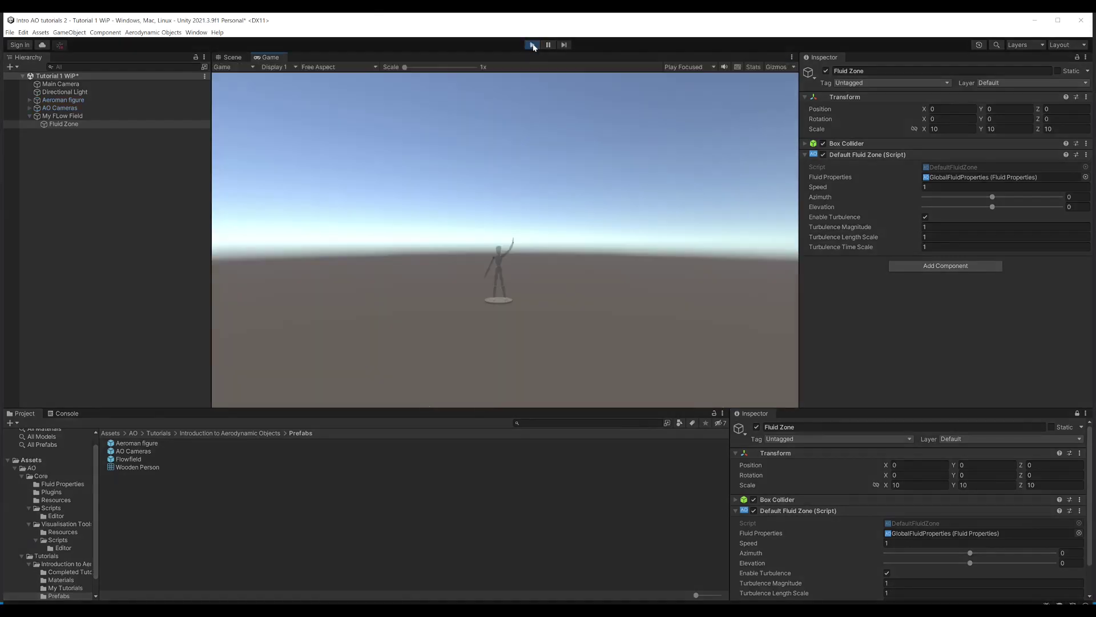
left_click_drag(526, 235, 482, 294)
left_click_drag(773, 86, 576, 269)
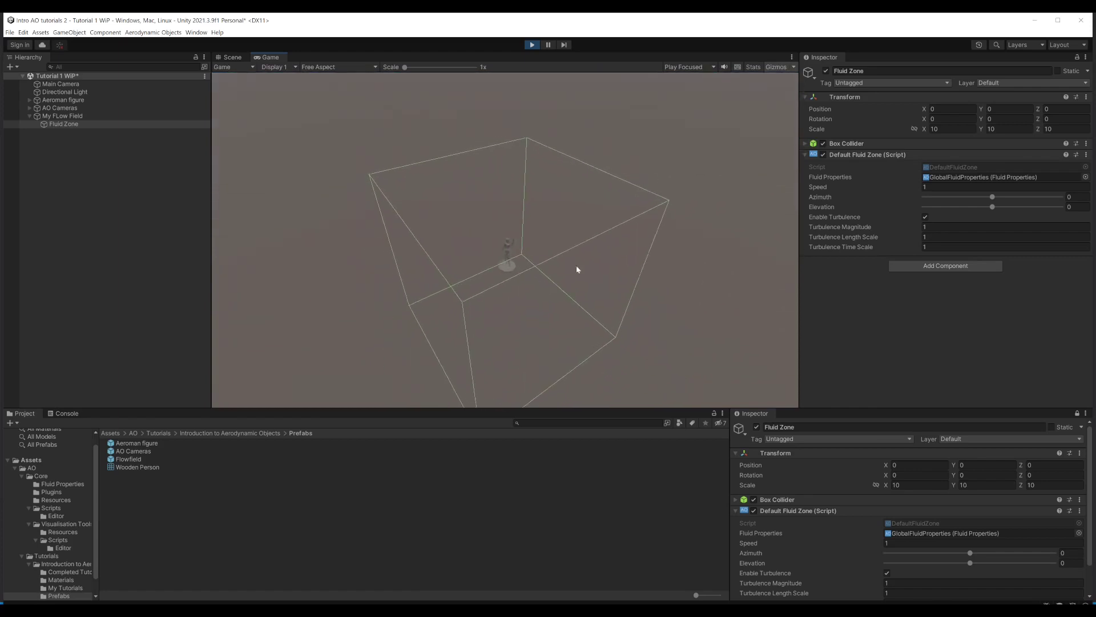
left_click(532, 45)
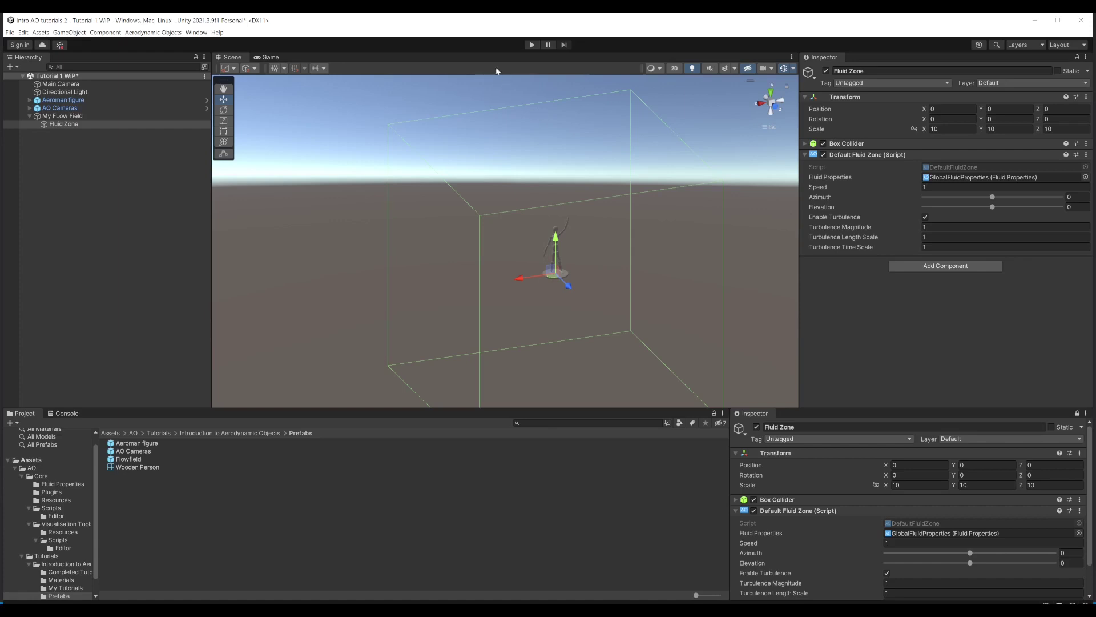
Step: Add a Flow Point Particles aerodynamic object at the top level of the scene hierarchy
right_click(40, 194)
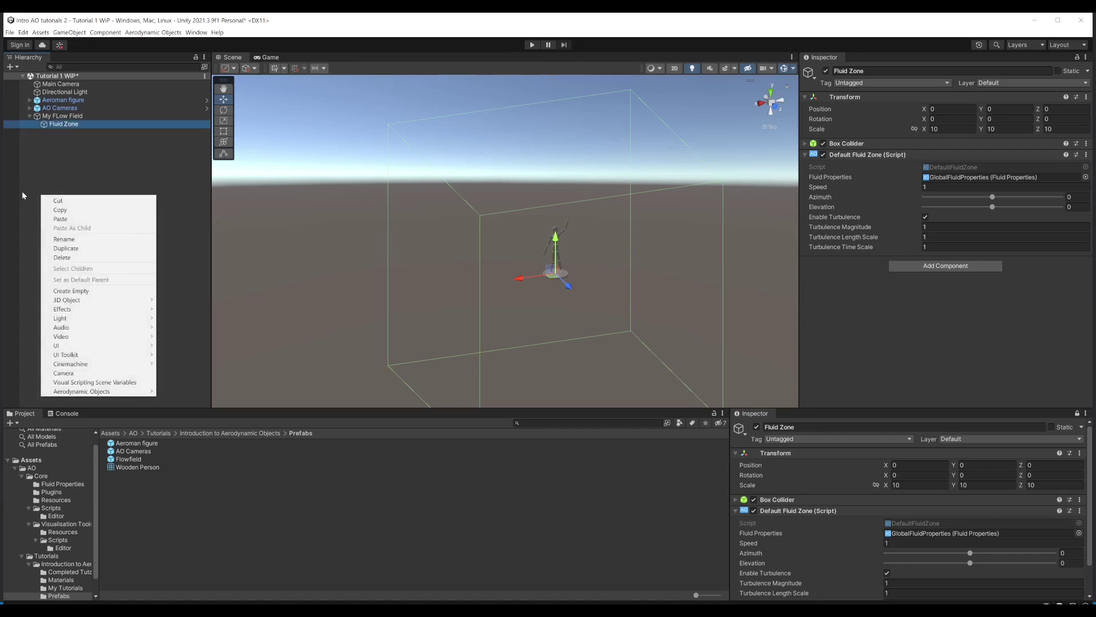
right_click(43, 173)
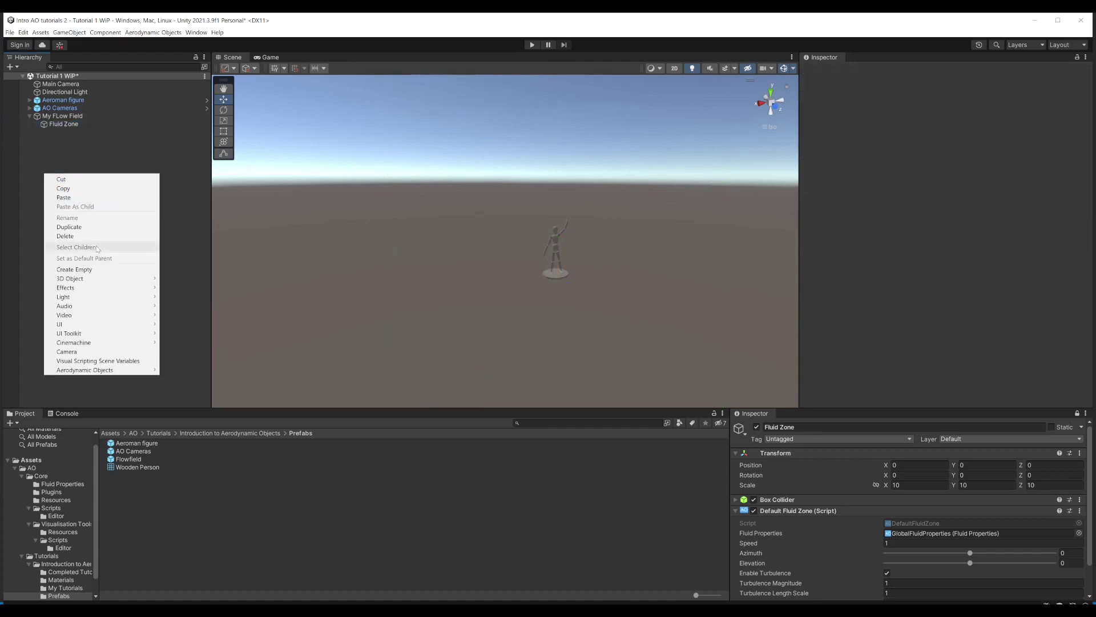
mouse_move(160, 373)
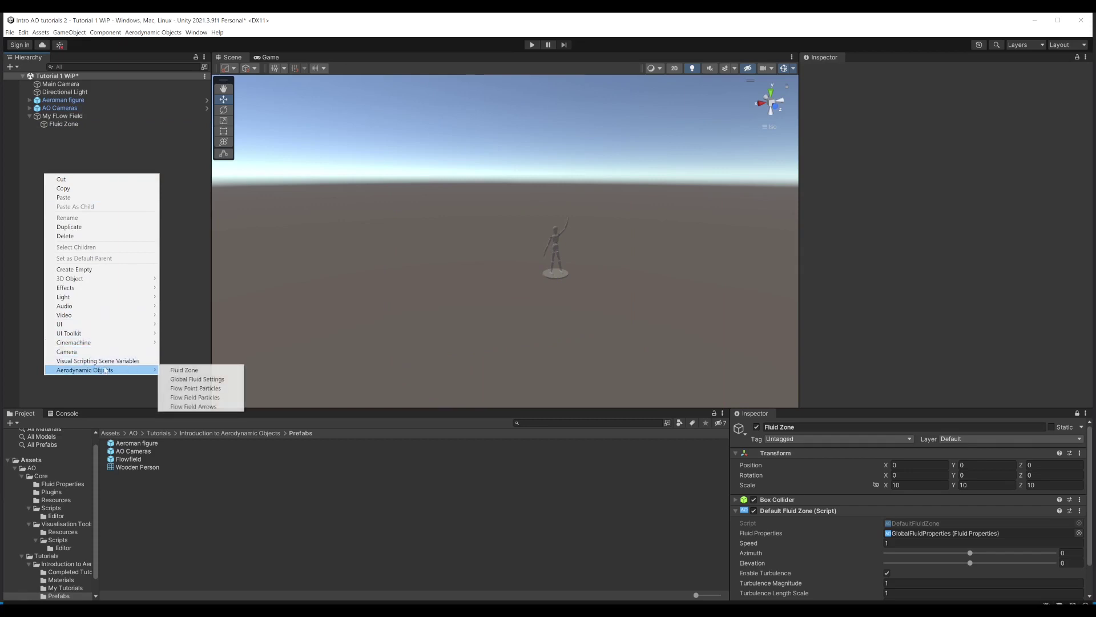
left_click(212, 393)
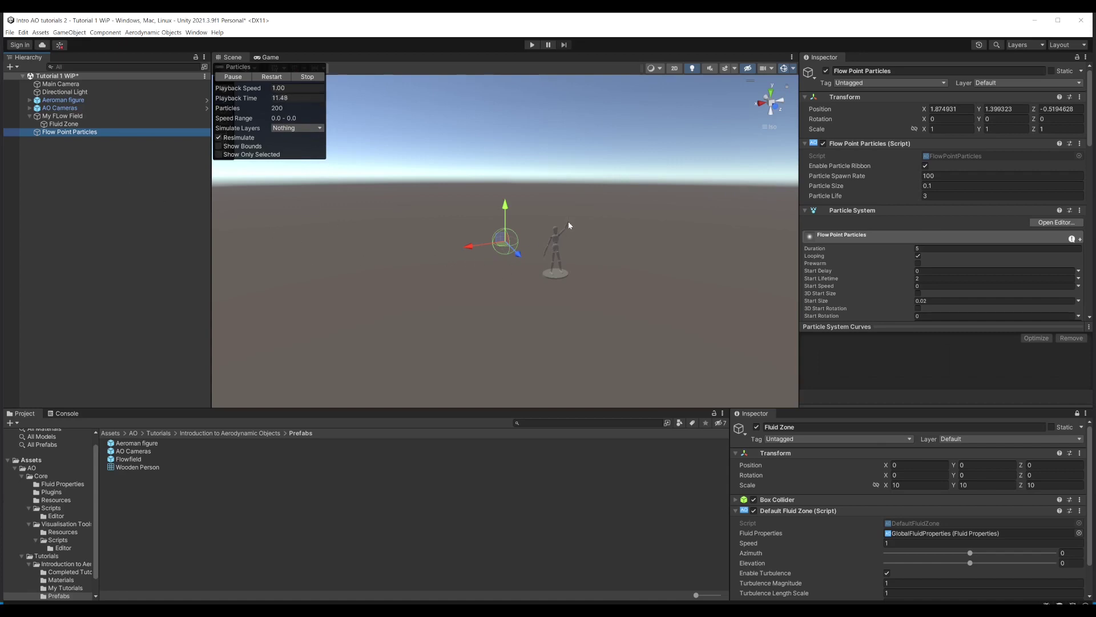
Step: Move the Flow Point Particles to the figure's raised hand, at about X -0.534, Y 2.224, Z -0.017
left_click(762, 104)
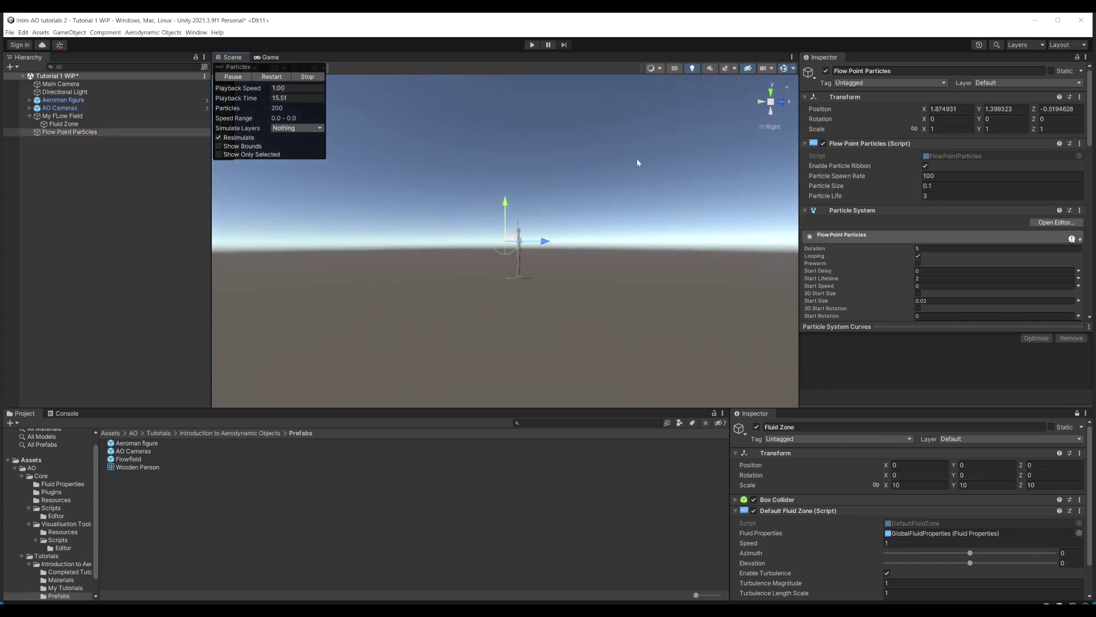
scroll(525, 250, "up", 3)
scroll(512, 261, "up", 3)
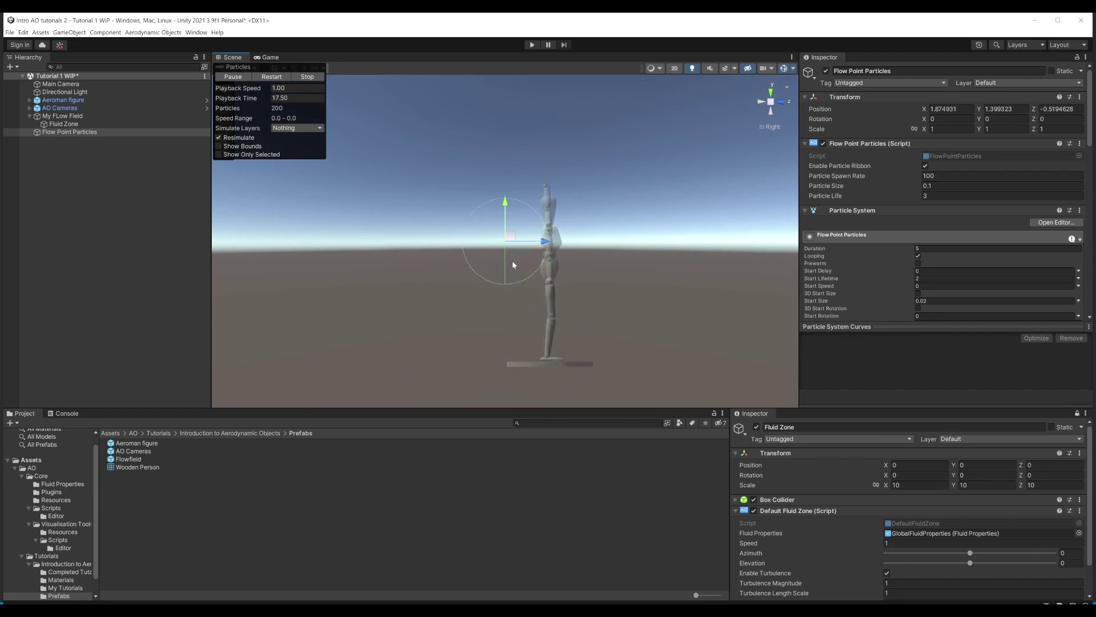
left_click_drag(546, 246, 610, 245)
left_click_drag(571, 183, 571, 76)
left_click(784, 103)
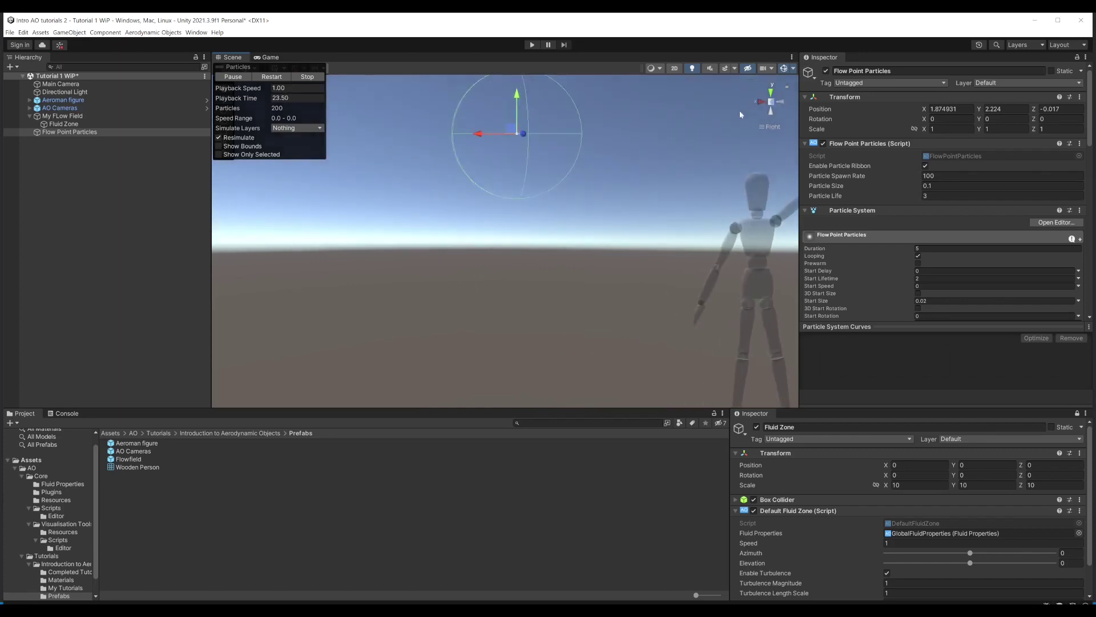
left_click_drag(474, 153, 718, 162)
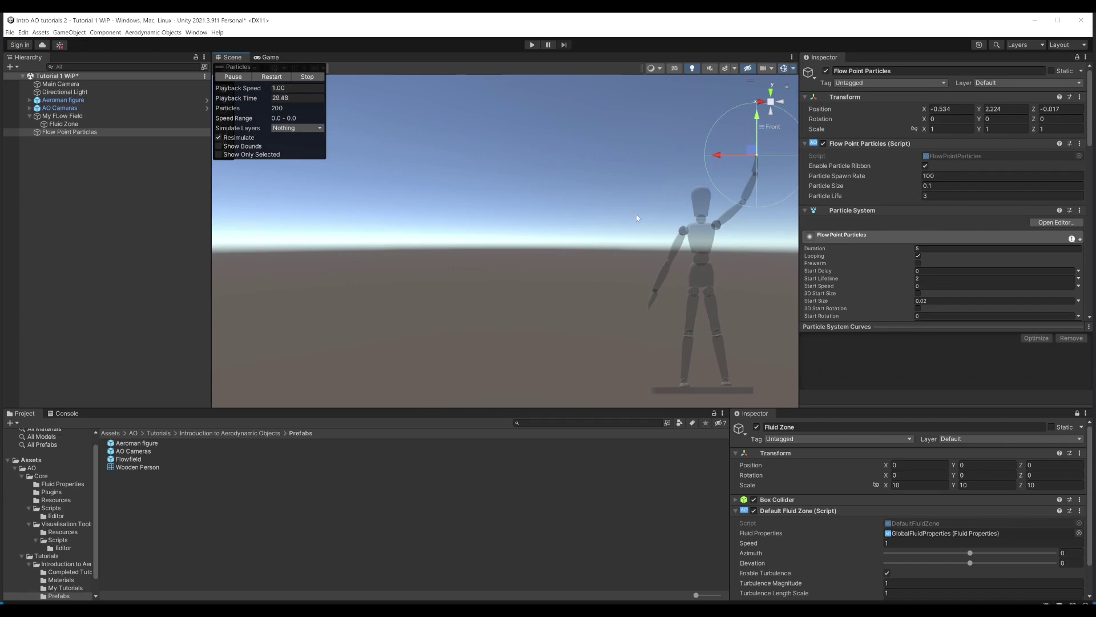
left_click(79, 209)
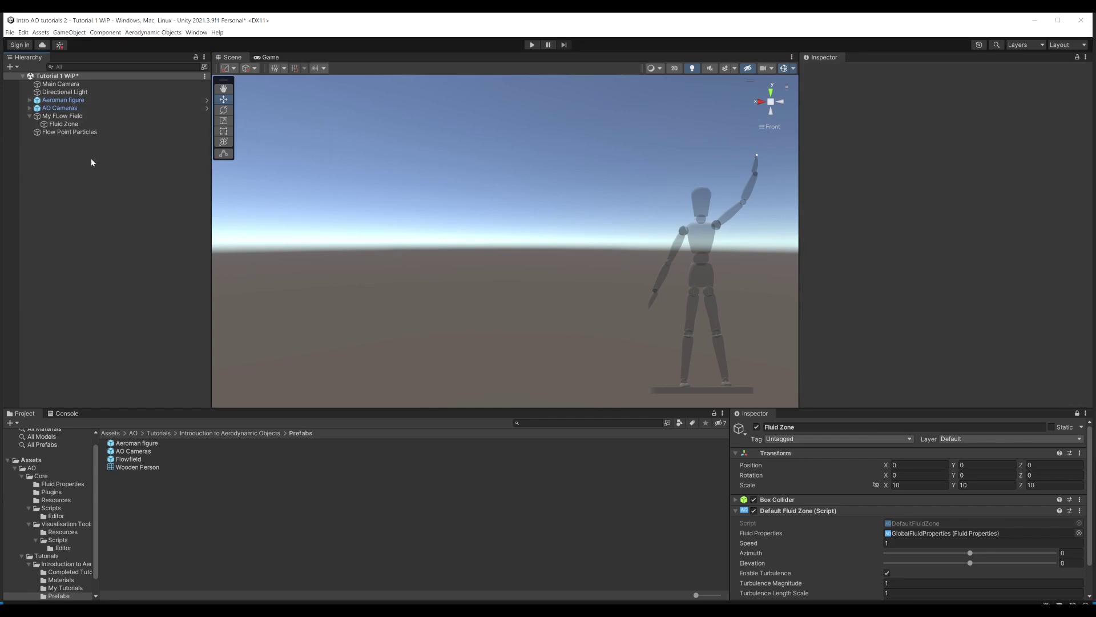
Step: Add another Inspector locked to the Flow Point Particles, dock it beside the Fluid Zone's Inspector, and resize the docked windows
left_click(64, 132)
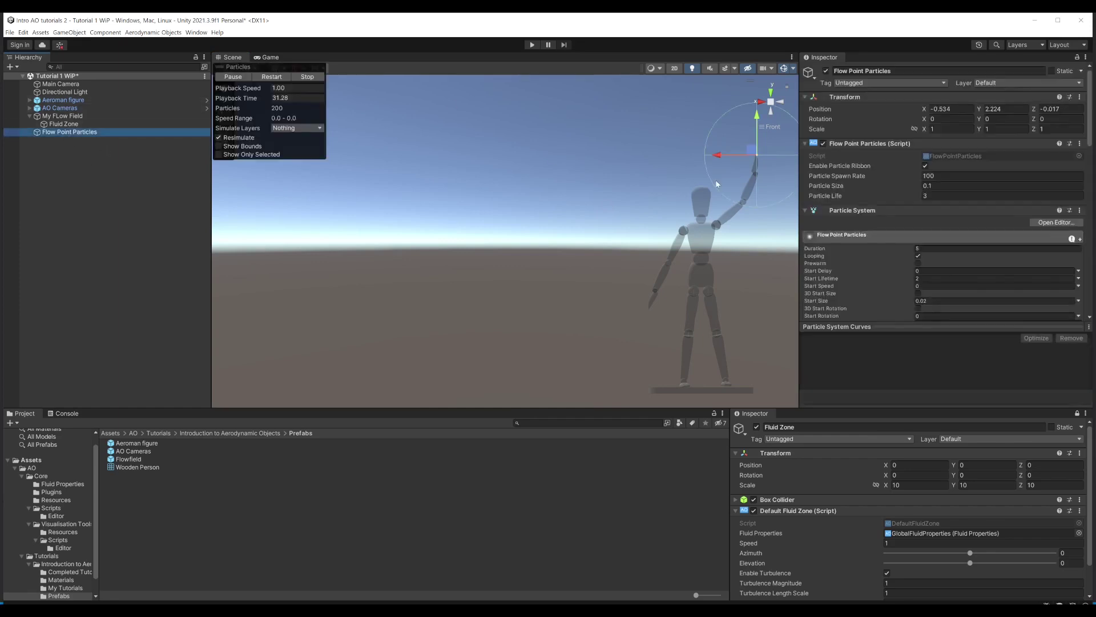
left_click(1086, 57)
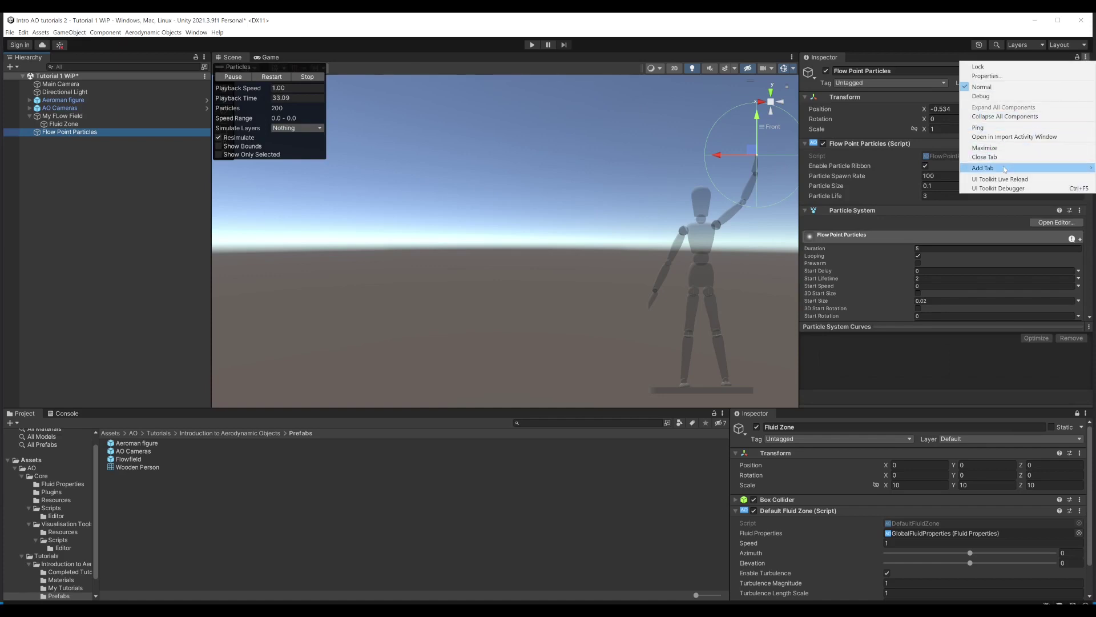
mouse_move(1004, 169)
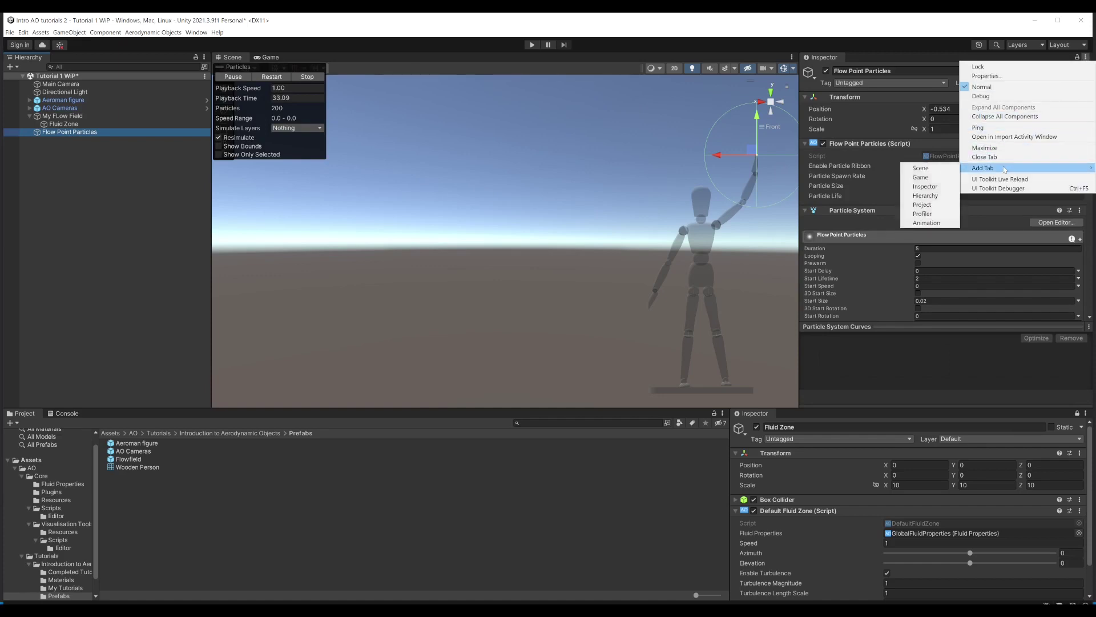
left_click(925, 187)
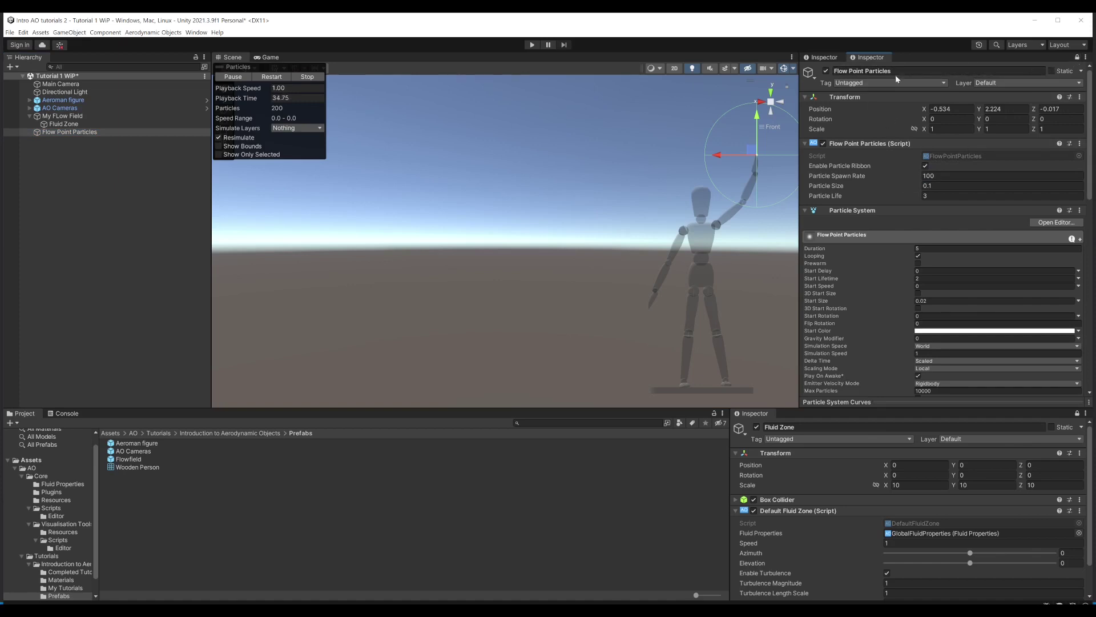
left_click_drag(868, 59, 1015, 518)
left_click_drag(731, 470, 549, 470)
left_click_drag(969, 477, 826, 479)
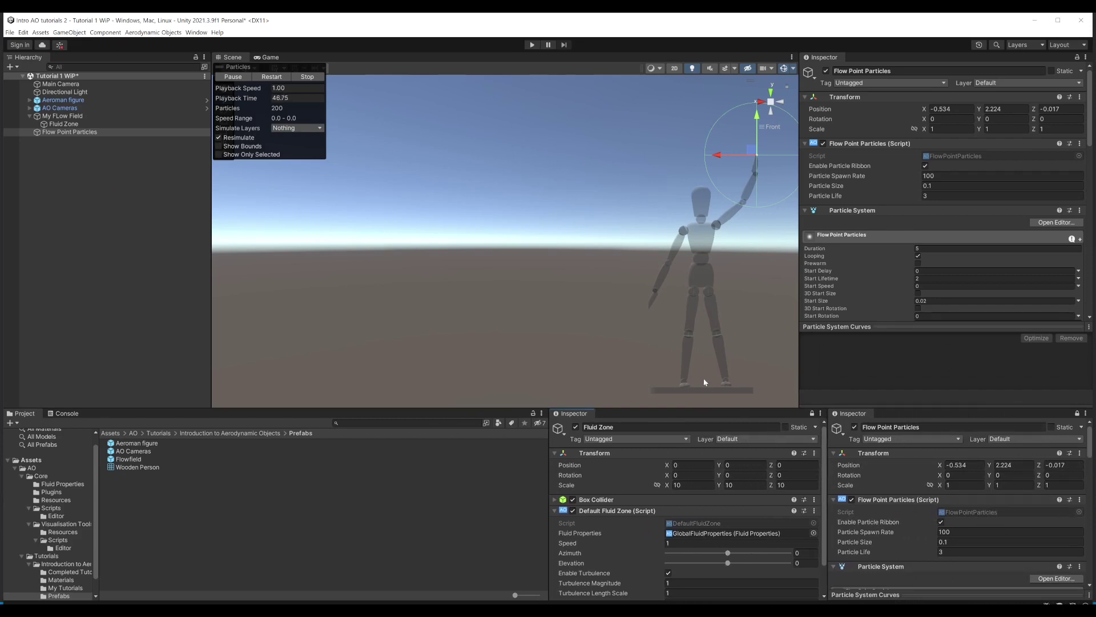
Step: Run the scene and try a Fluid Zone speed of 2.94, azimuth of 1 and elevation of -4
left_click(533, 45)
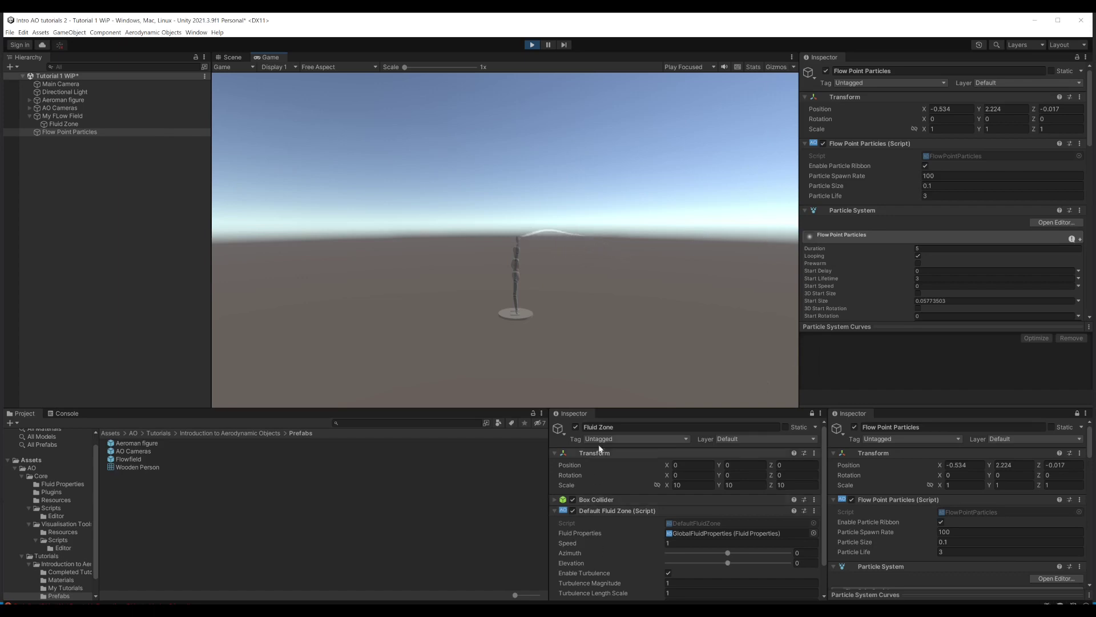
left_click_drag(568, 546, 605, 543)
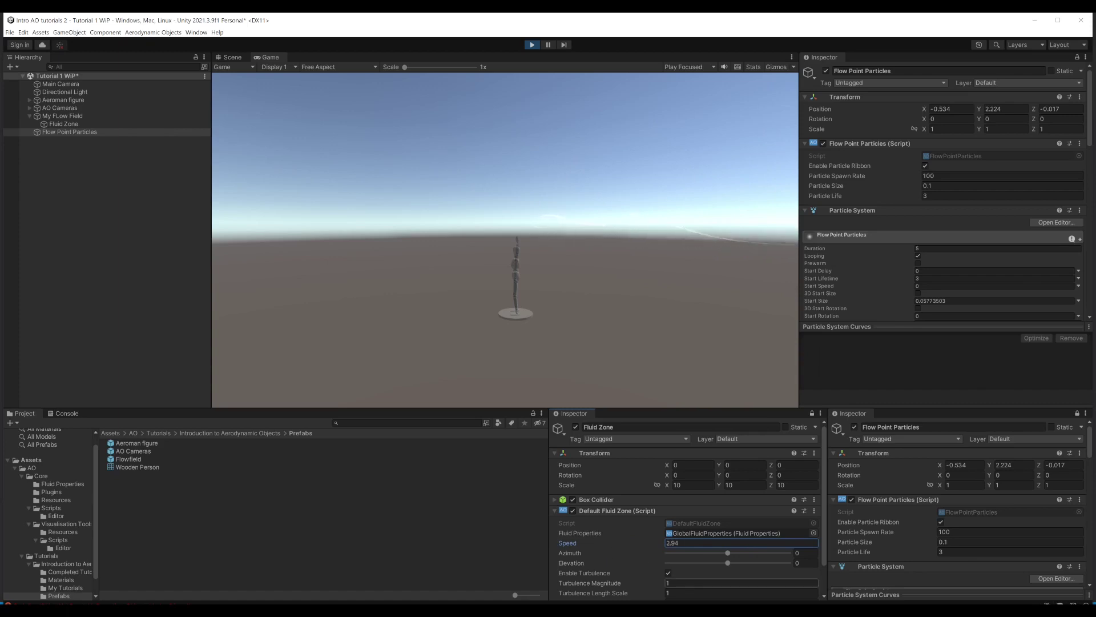
mouse_move(727, 563)
left_mouse_down()
mouse_move(774, 562)
mouse_move(705, 574)
mouse_move(728, 555)
left_mouse_up()
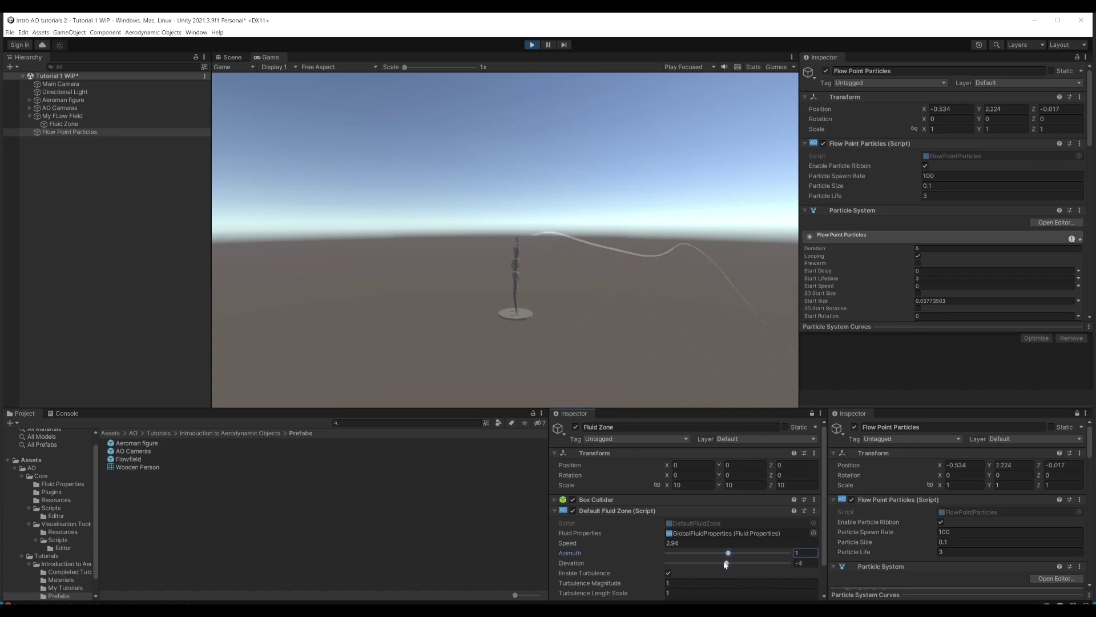
left_click(727, 563)
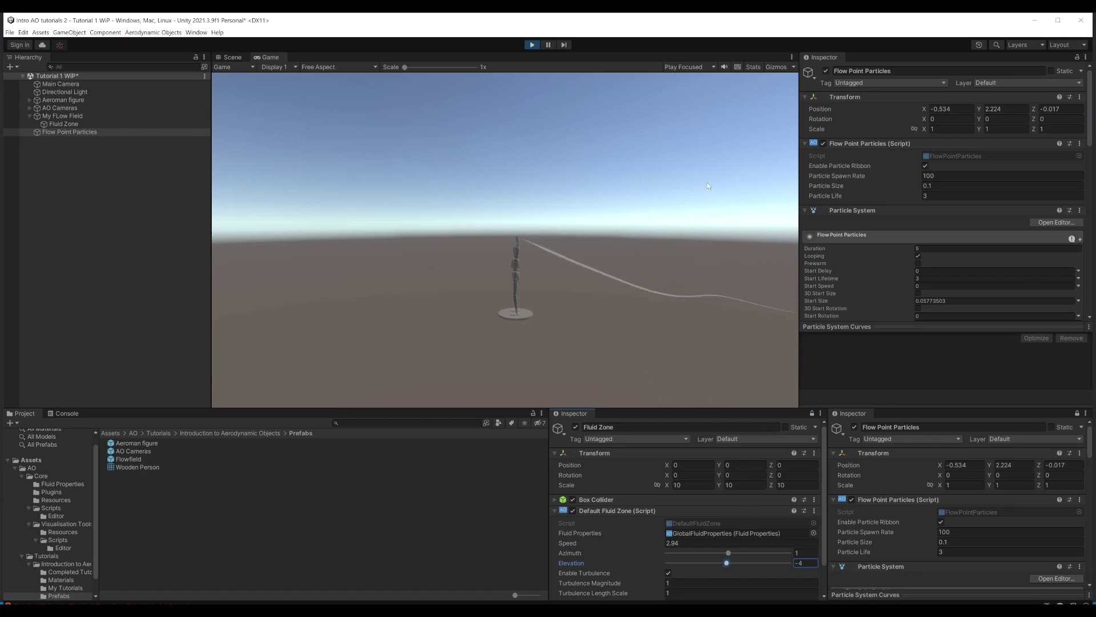
Step: Show gizmos with My FLow Field selected, view the particle stream within the Fluid Zone's boundary from several angles, and end play mode
left_click(777, 68)
scroll(537, 224, "down", 5)
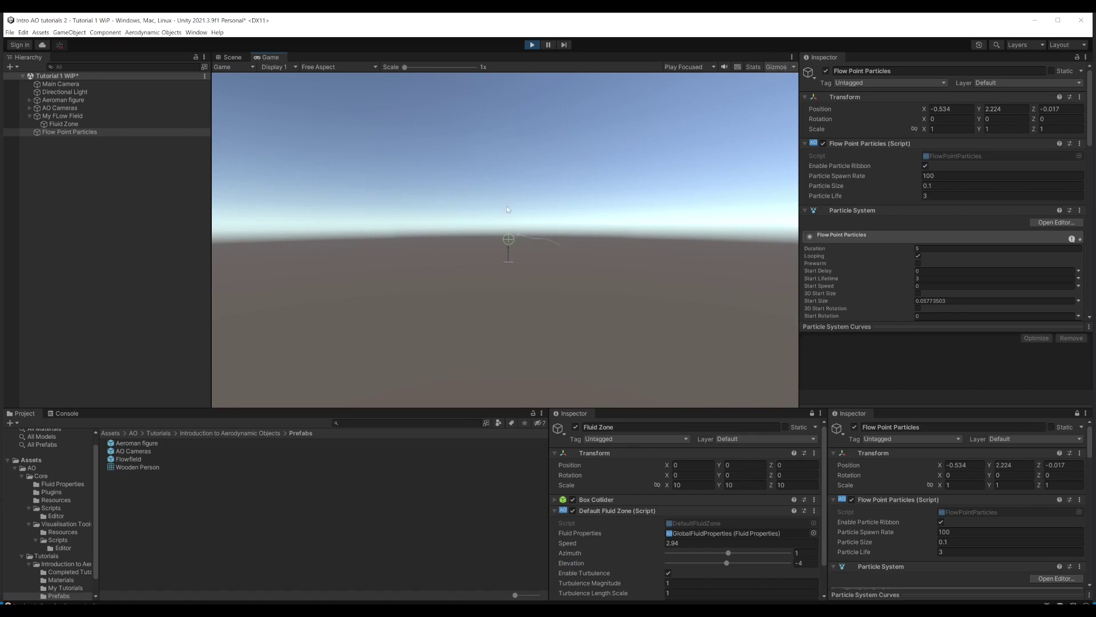
left_click(63, 116)
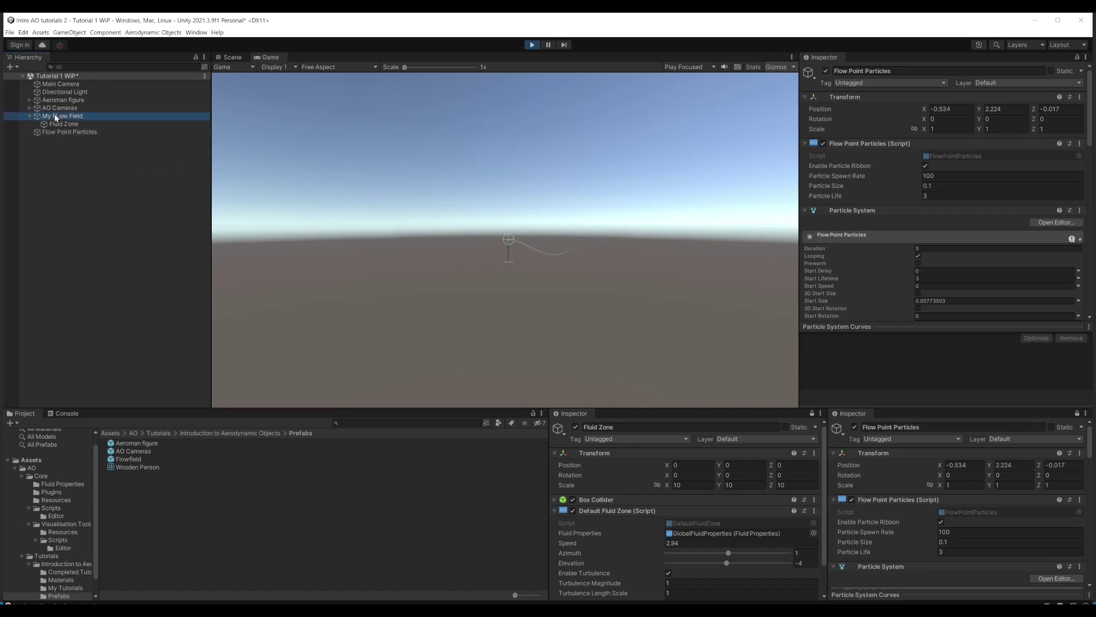
left_click_drag(372, 230, 403, 246)
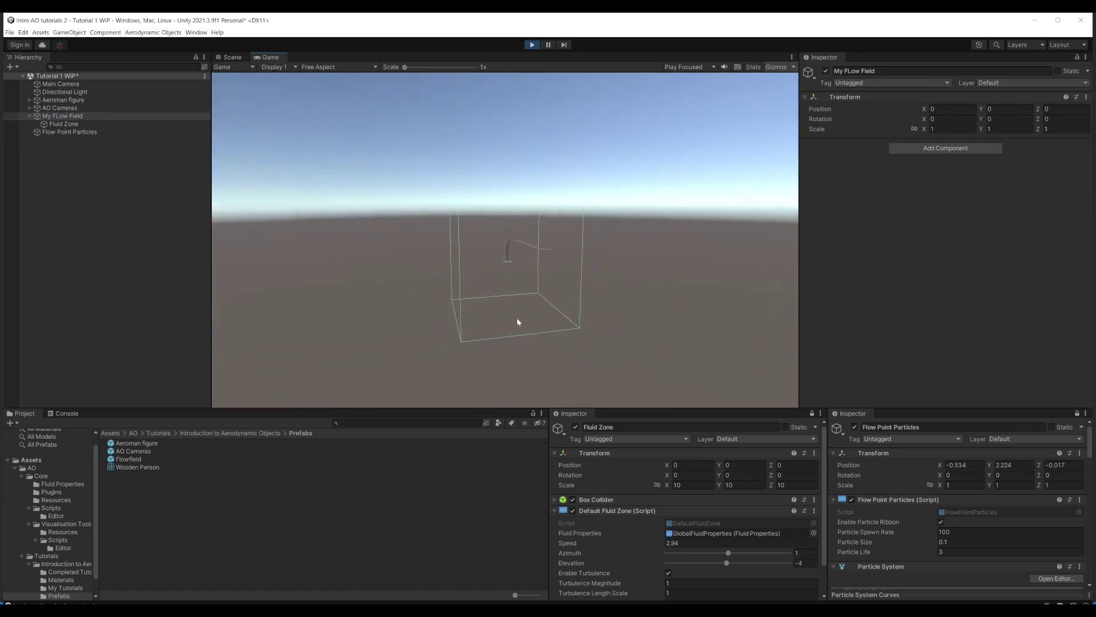
left_click_drag(491, 250, 511, 281)
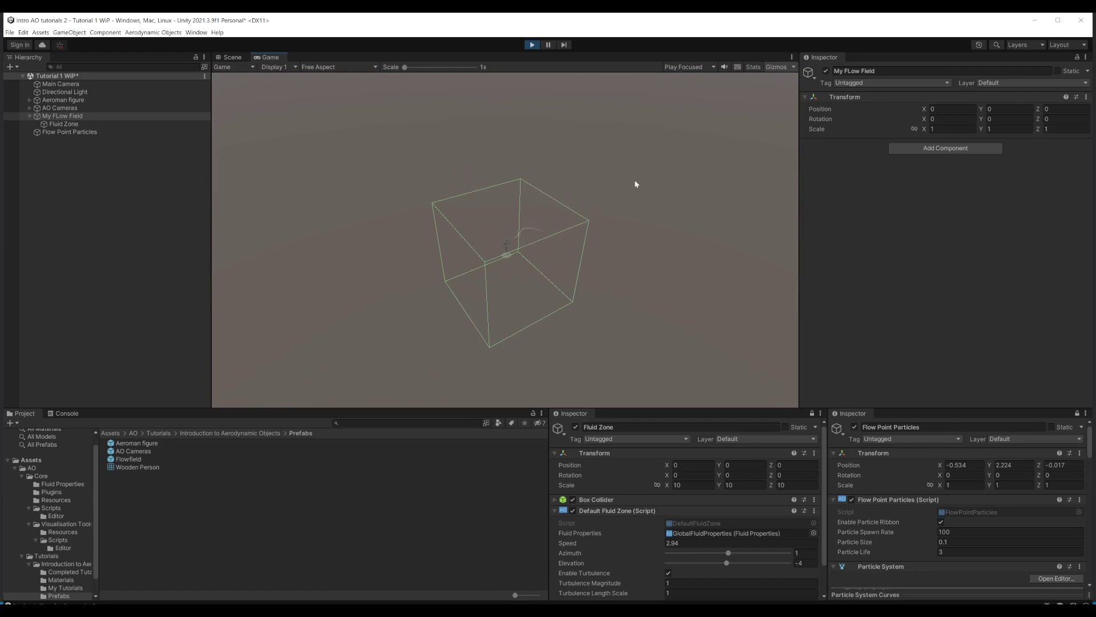
left_click(532, 45)
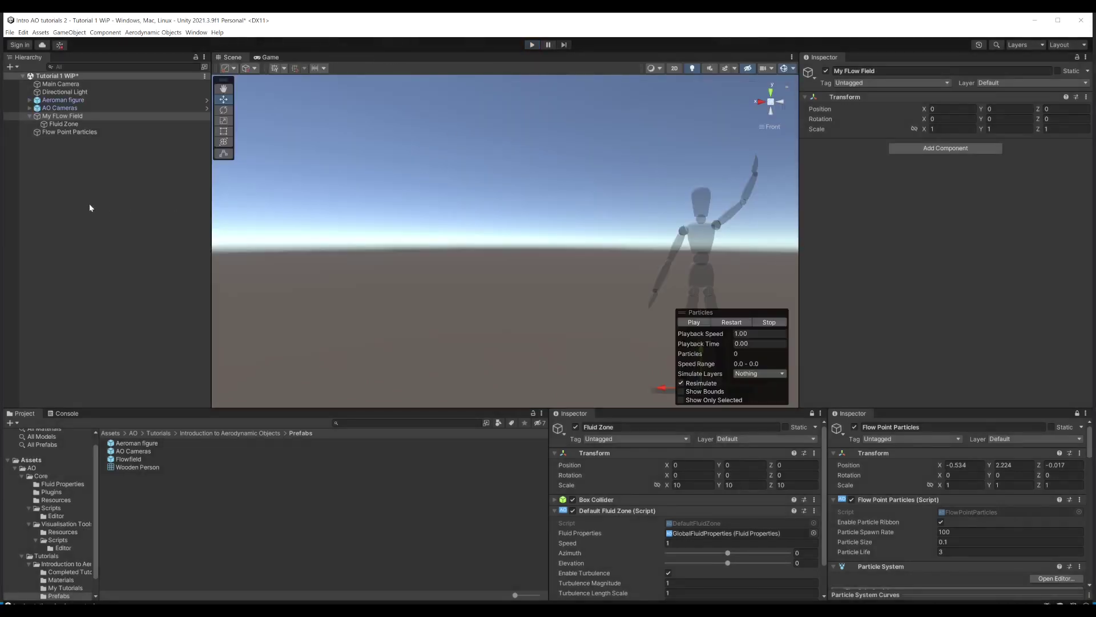
Step: Add a Flow Field Arrows aerodynamic object as a child of My FLow Field
left_click(54, 117)
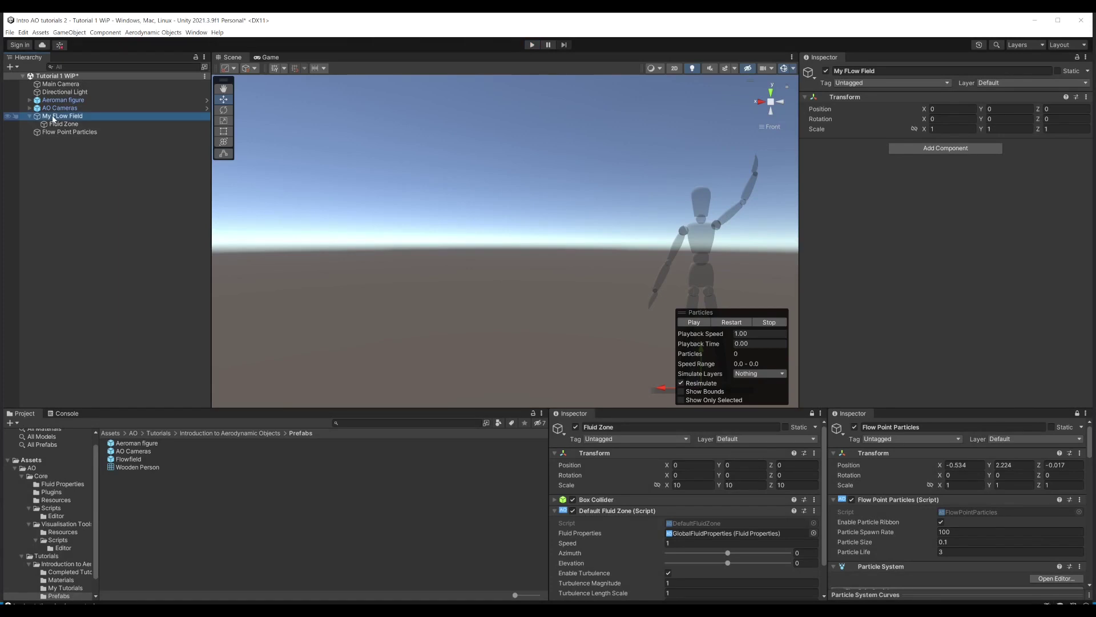
right_click(53, 118)
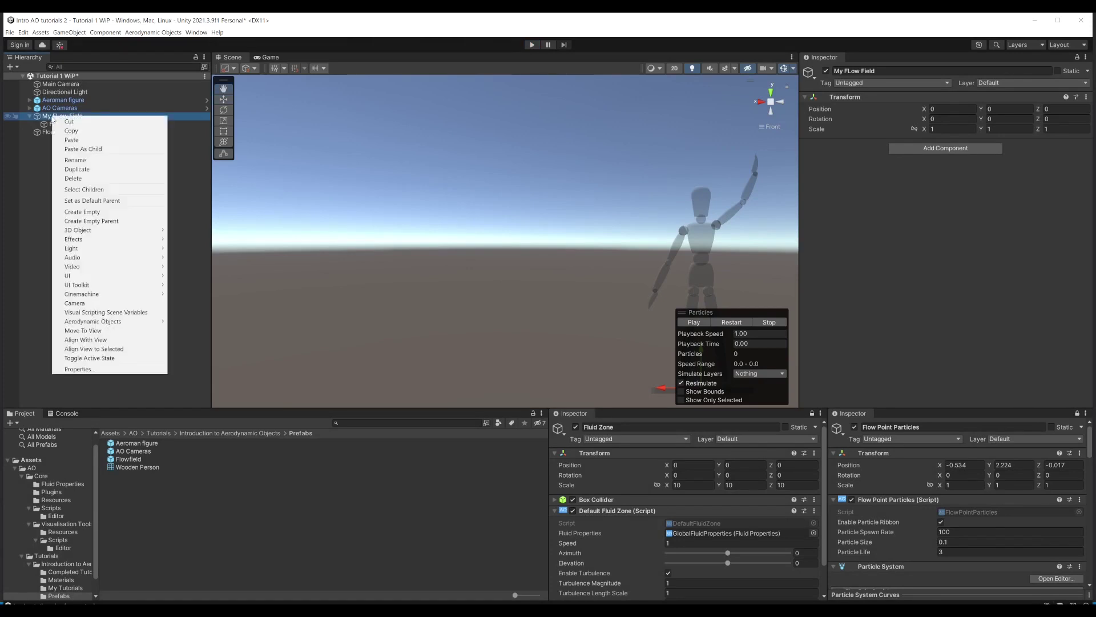
mouse_move(88, 323)
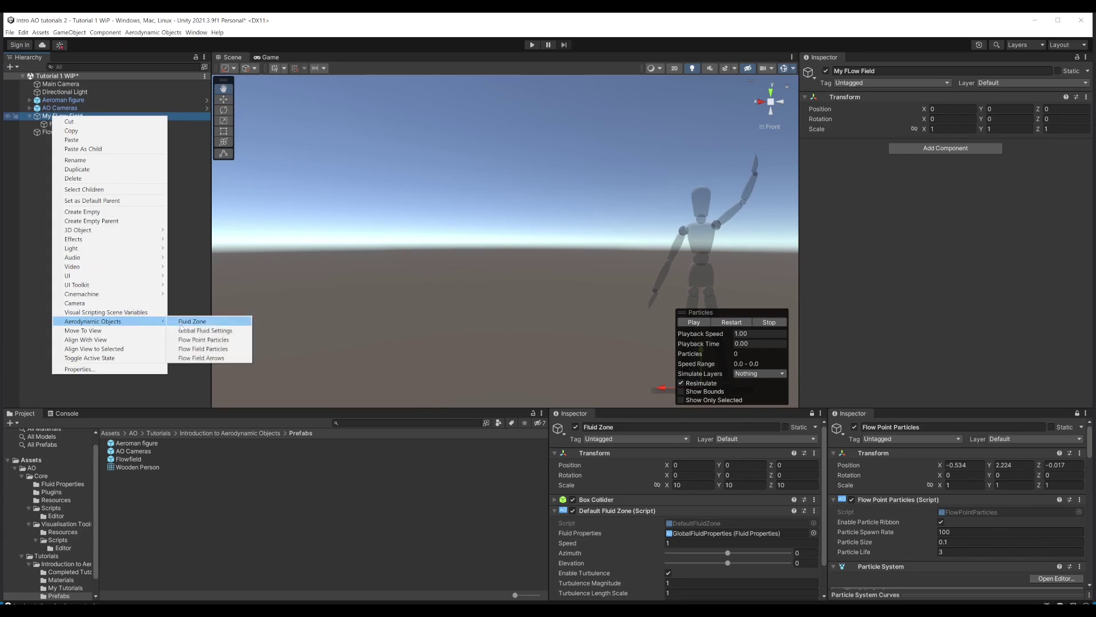
left_click(203, 358)
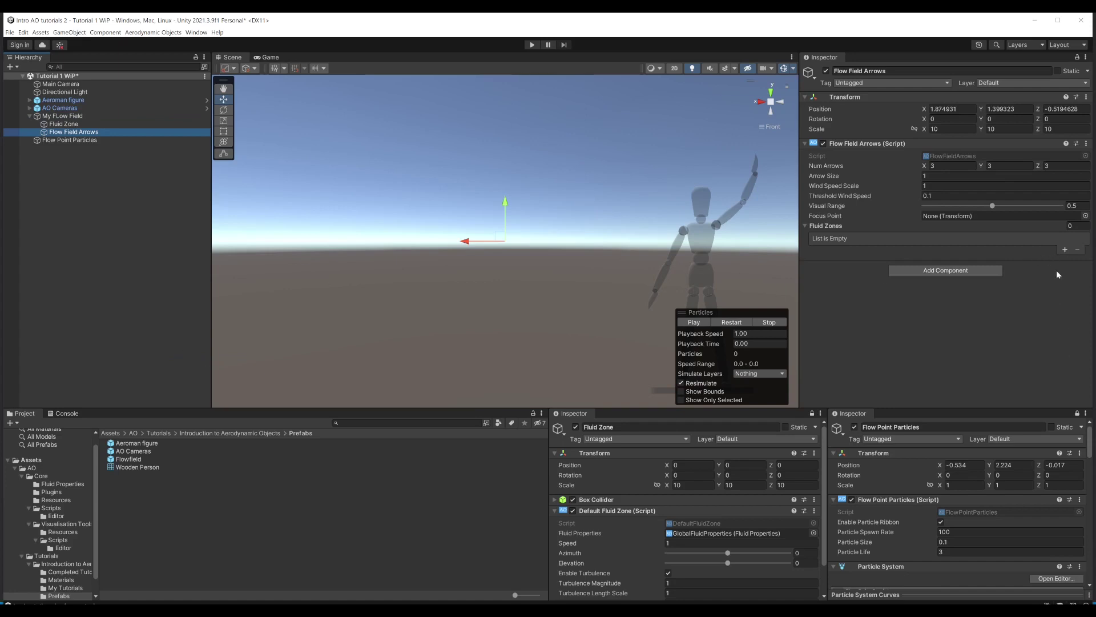
Step: Add an Inspector showing the Flow Field Arrows, dock it between the Fluid Zone and Flow Point Particles Inspectors, and adjust the widths
left_click(1086, 58)
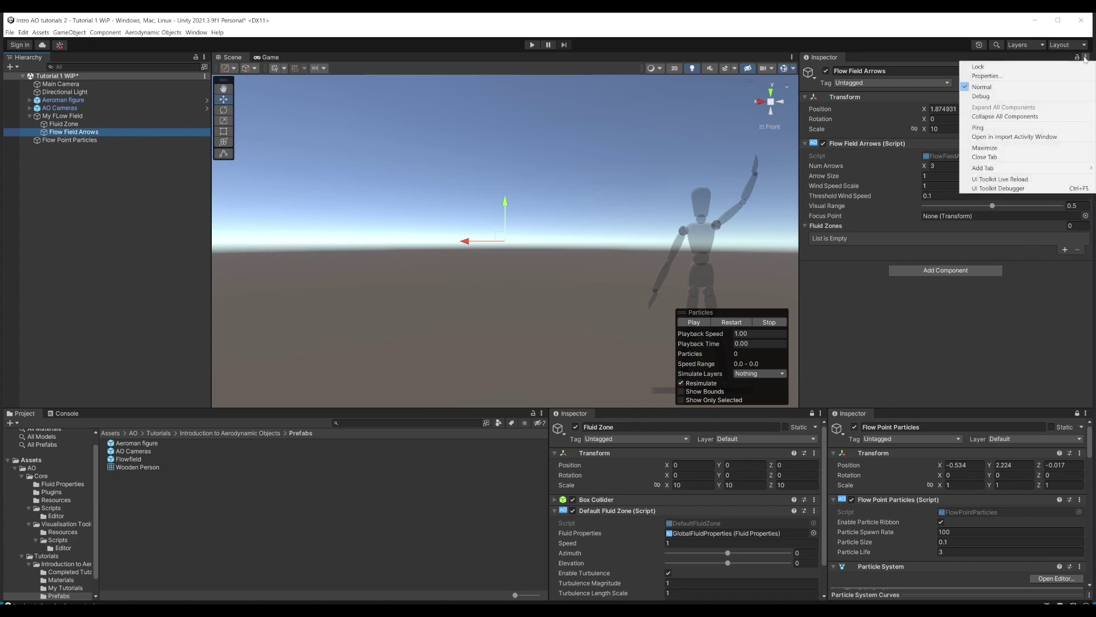
mouse_move(997, 171)
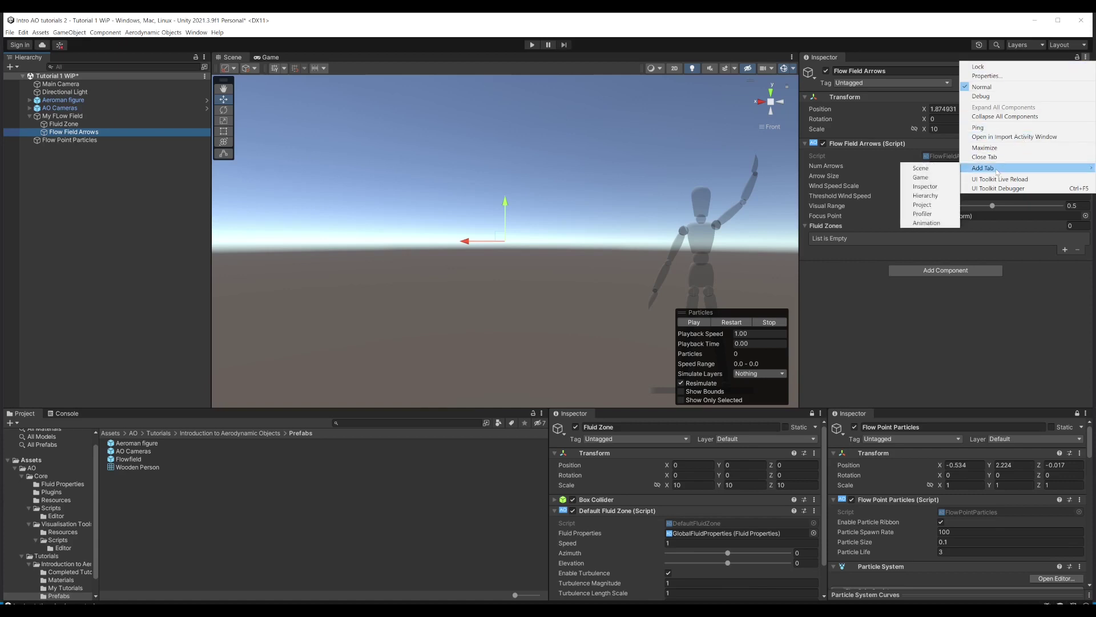
left_click(925, 186)
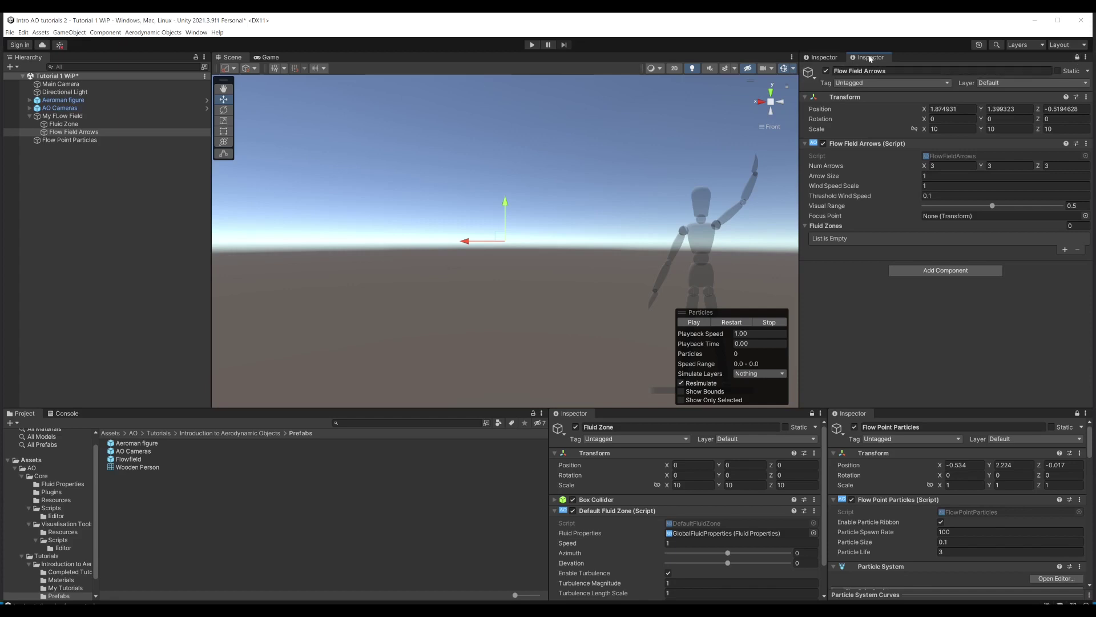
left_click_drag(867, 64, 494, 467)
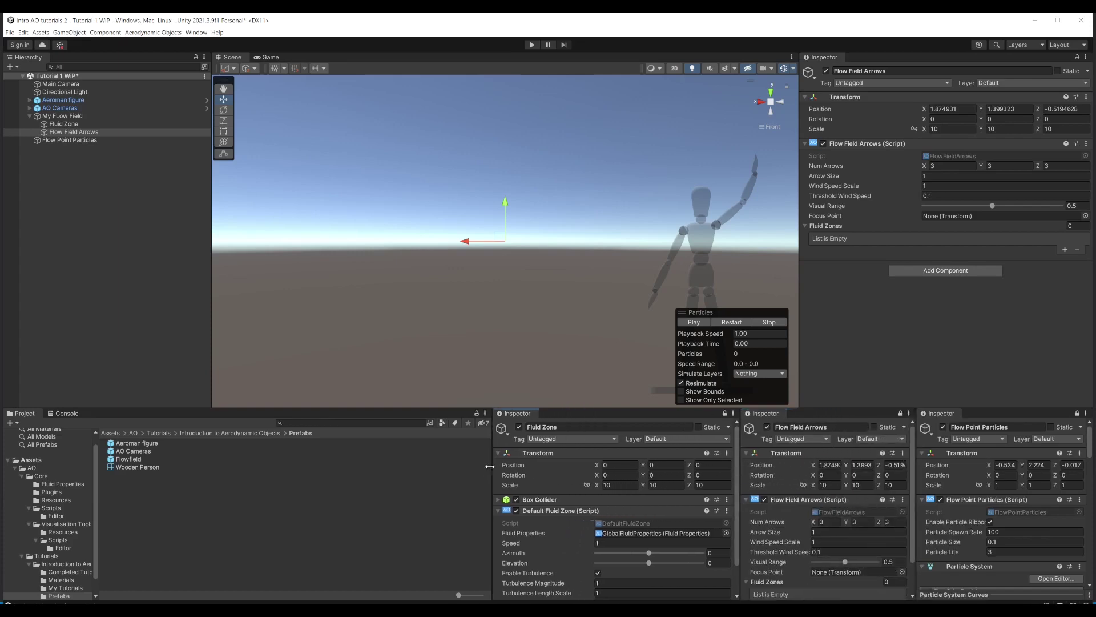
left_click_drag(738, 479, 695, 474)
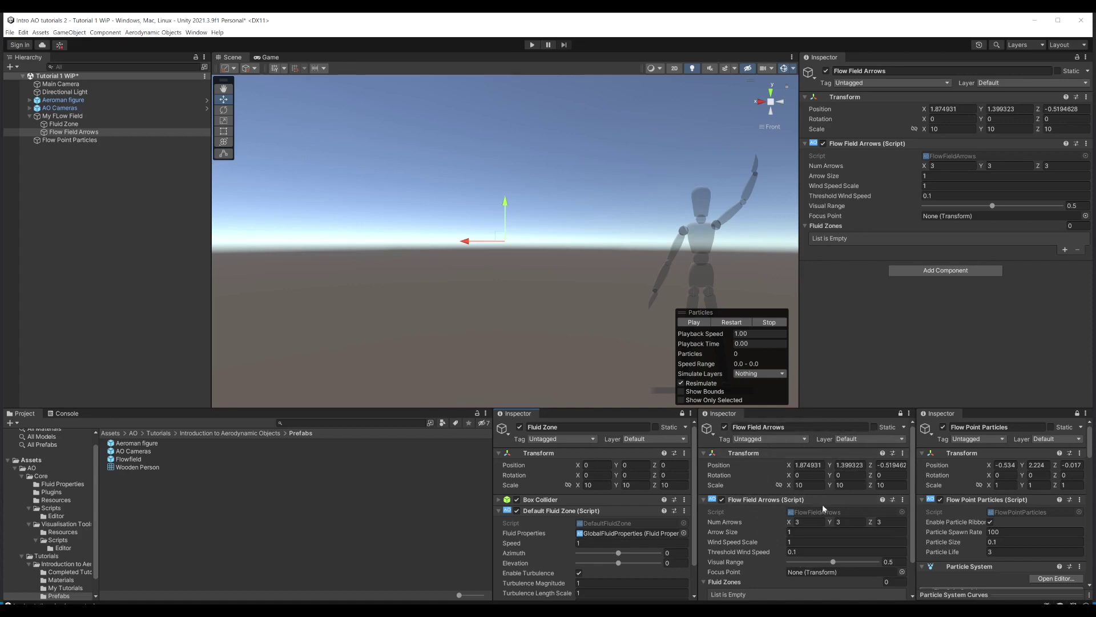
Step: Add an element to the Flow Field Arrows' Fluid Zones list and assign the Fluid Zone object to it
scroll(833, 514, "down", 2)
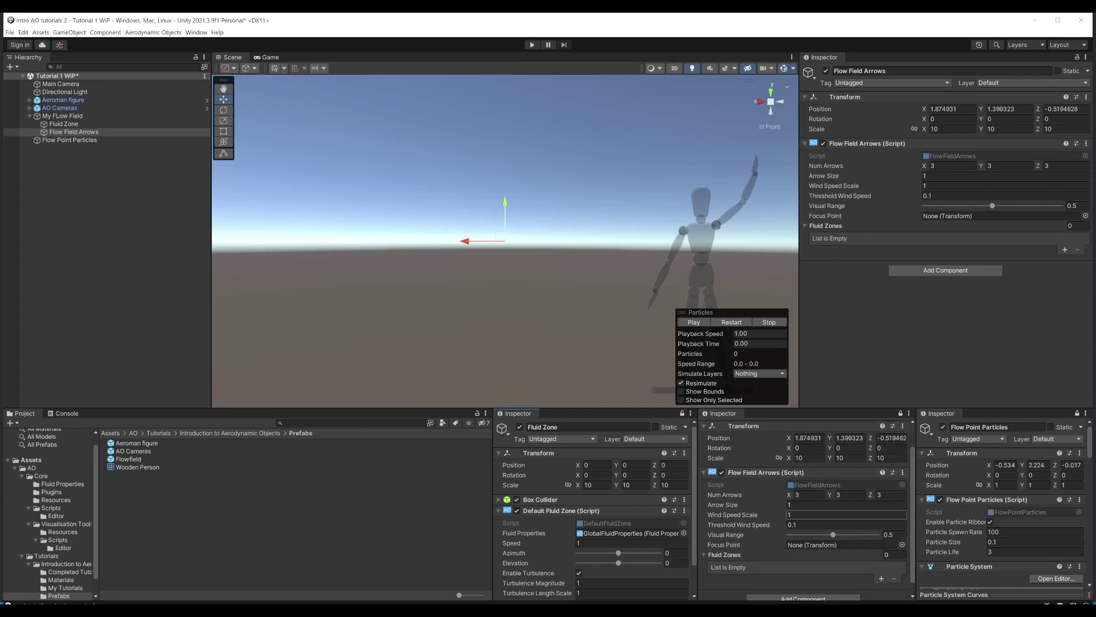
scroll(805, 508, "down", 1)
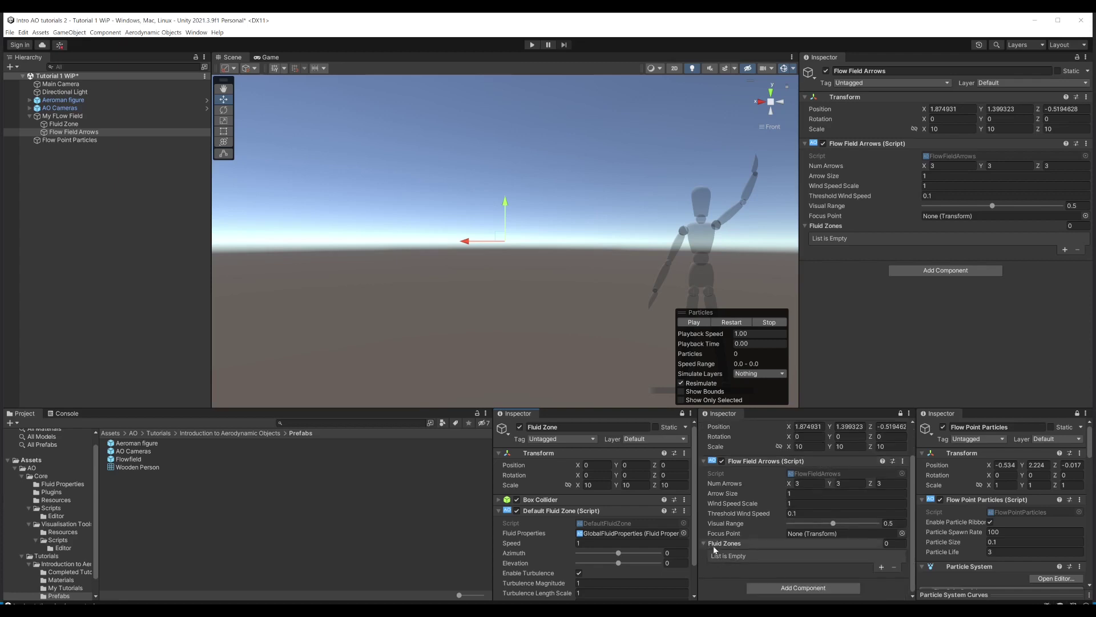
left_click(882, 567)
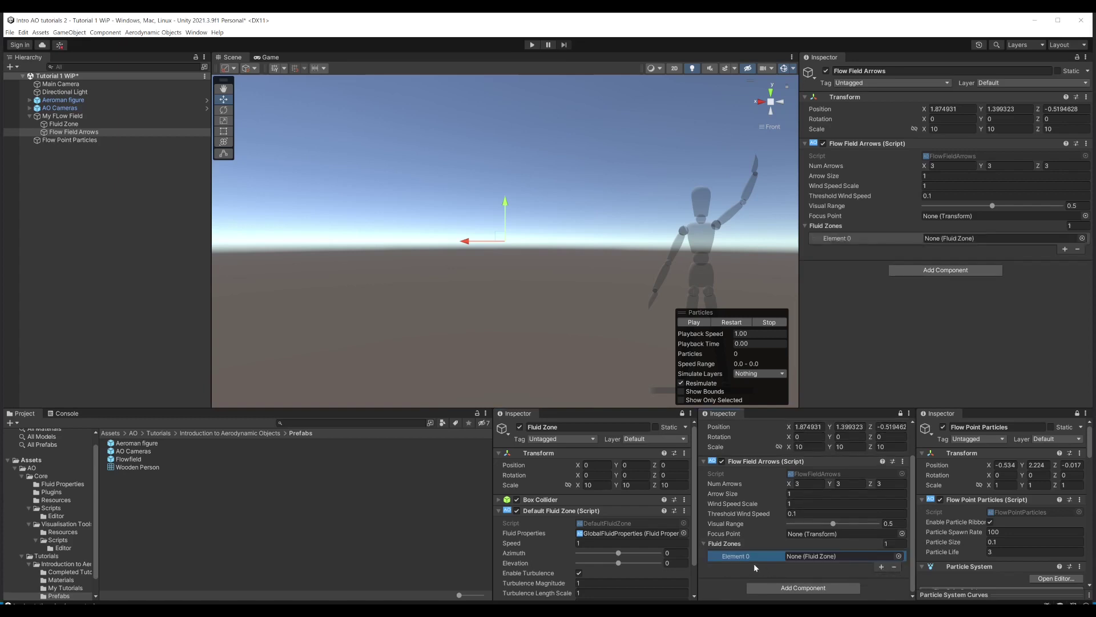
left_click_drag(63, 124, 816, 562)
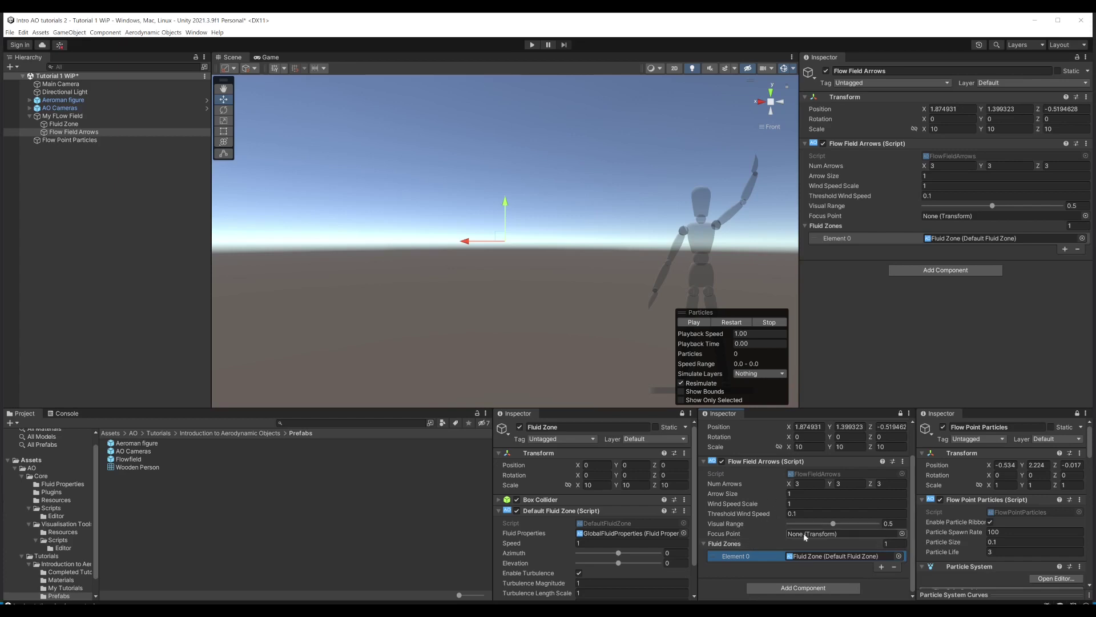
Step: Run the scene, view the flow field arrows against the zone boundary from another angle, and end play mode
left_click(529, 45)
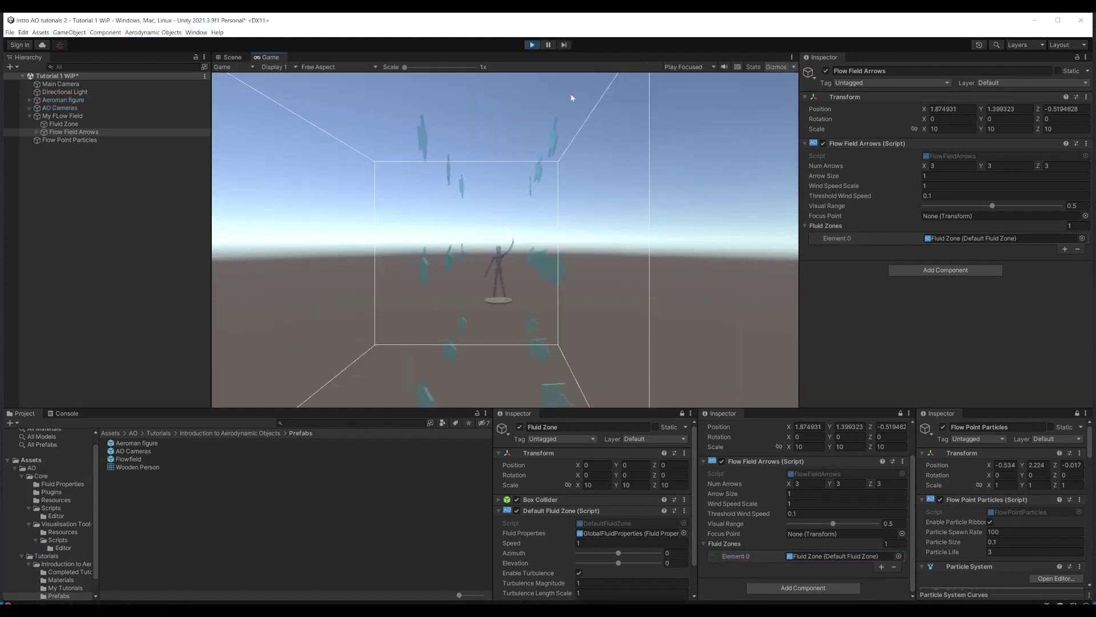
mouse_move(547, 228)
left_mouse_down()
mouse_move(499, 228)
mouse_move(455, 247)
mouse_move(460, 267)
mouse_move(512, 255)
mouse_move(489, 265)
mouse_move(502, 245)
mouse_move(553, 255)
mouse_move(550, 227)
mouse_move(506, 262)
mouse_move(502, 249)
mouse_move(511, 273)
mouse_move(493, 227)
mouse_move(502, 262)
mouse_move(526, 260)
mouse_move(529, 240)
mouse_move(519, 260)
mouse_move(529, 269)
mouse_move(508, 241)
mouse_move(508, 262)
mouse_move(540, 258)
mouse_move(516, 259)
mouse_move(523, 266)
mouse_move(550, 246)
left_mouse_up()
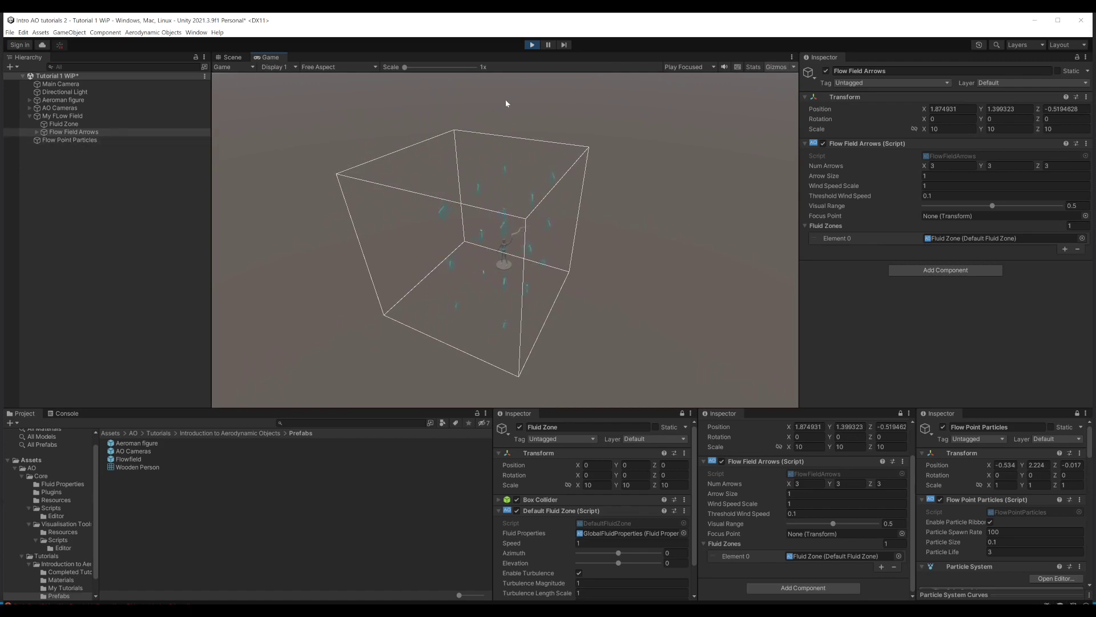
left_click(530, 45)
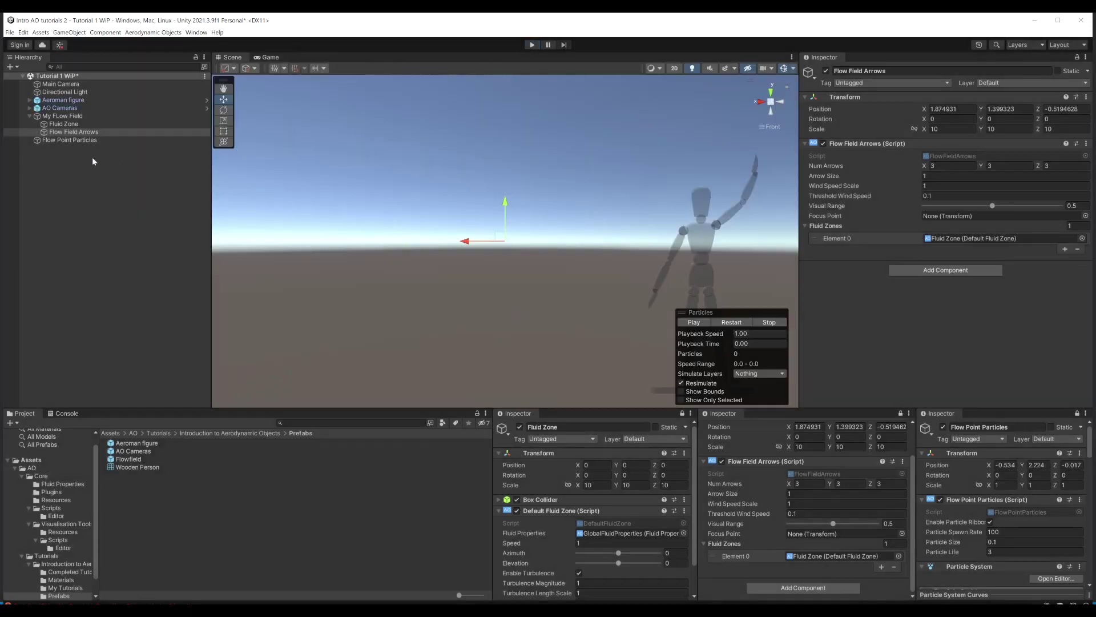
Step: Reset only the position of the Flow Field Arrows object to 0, 0, 0
left_click(60, 133)
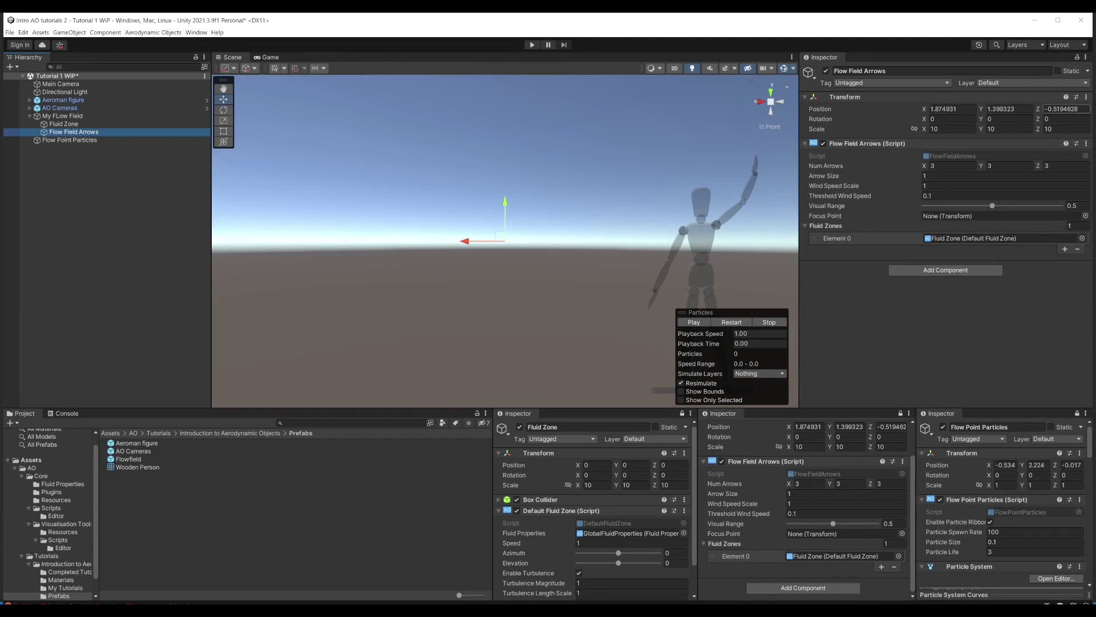
left_click(1086, 99)
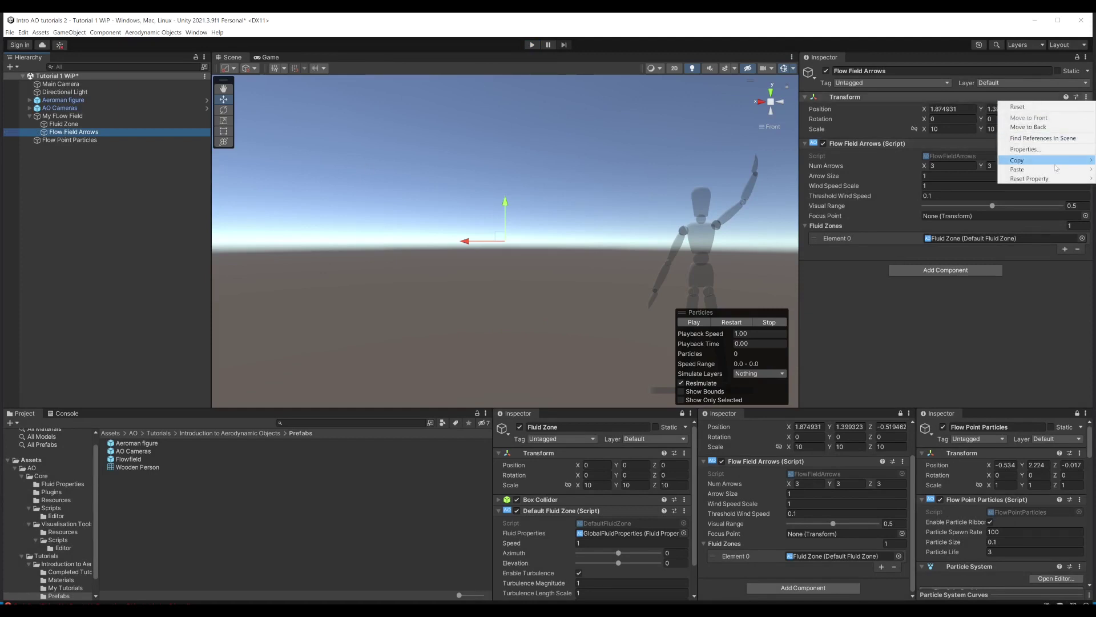
mouse_move(1049, 180)
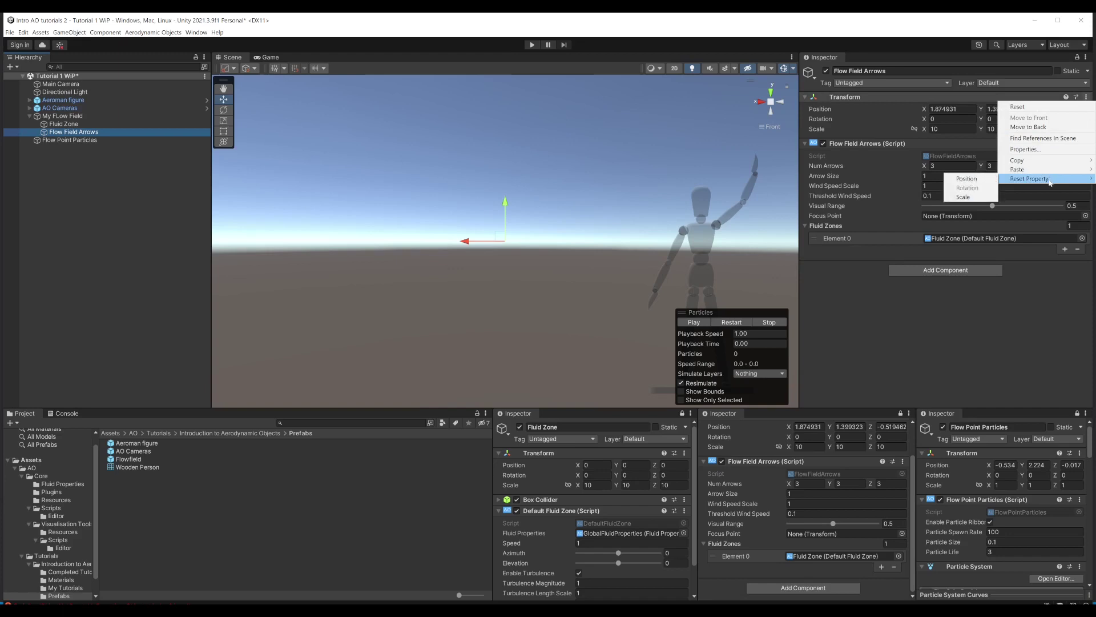
left_click(967, 179)
scroll(585, 282, "down", 5)
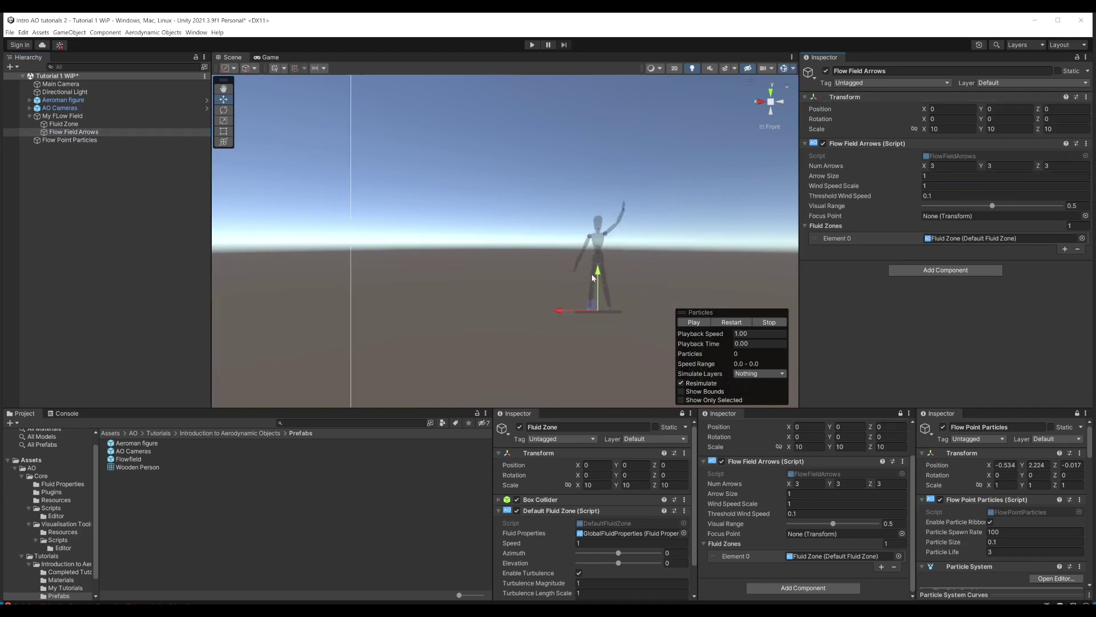
left_click_drag(580, 237, 596, 212, "alt")
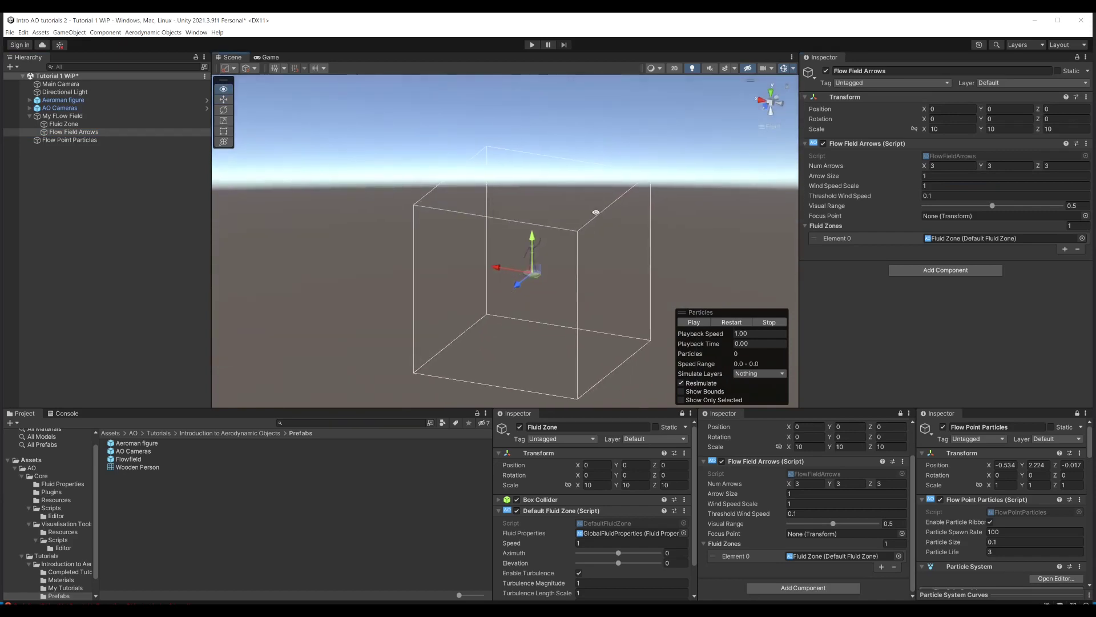
Step: Run the scene and examine the arrows from several angles in the Game view, plus from the right in the Scene view
left_click(531, 45)
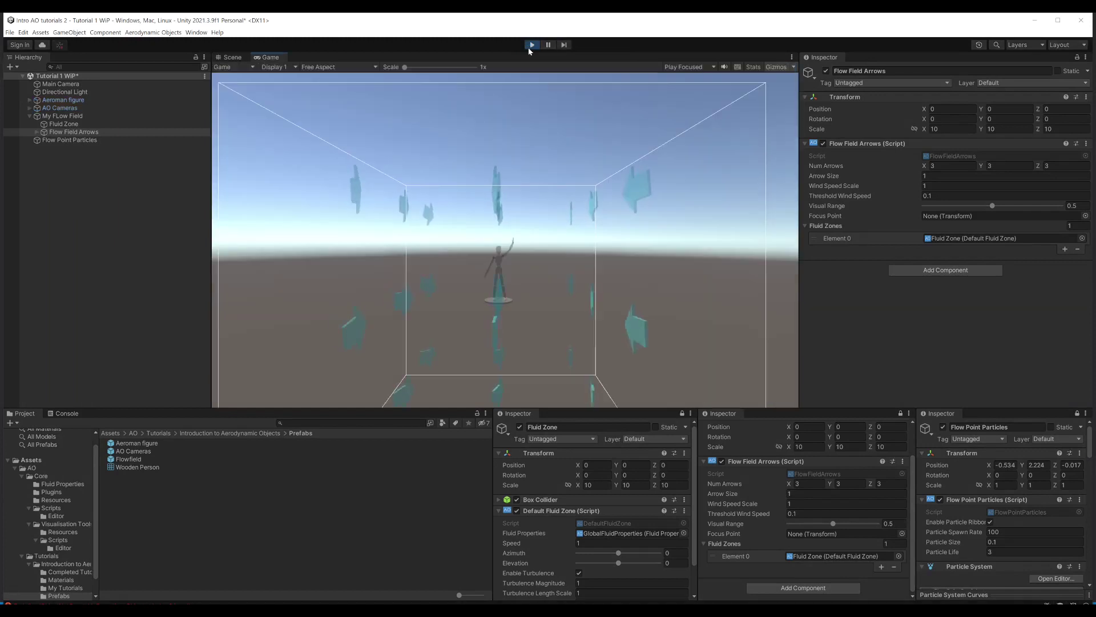
left_click_drag(603, 170, 448, 264)
mouse_move(531, 277)
left_mouse_down()
mouse_move(502, 263)
mouse_move(512, 275)
left_mouse_up()
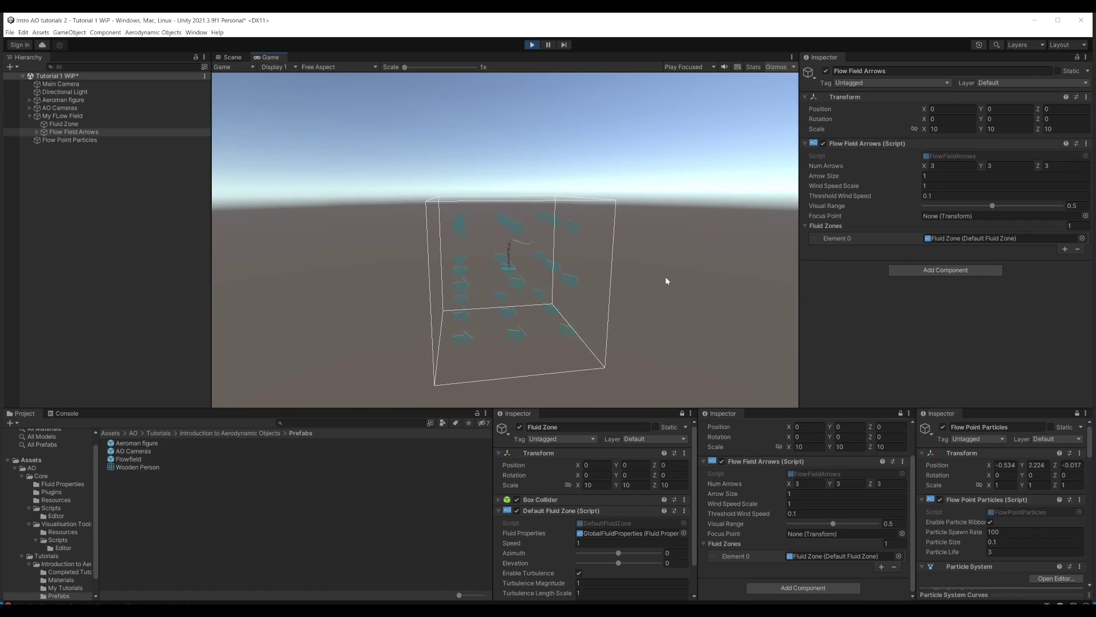
left_click(231, 57)
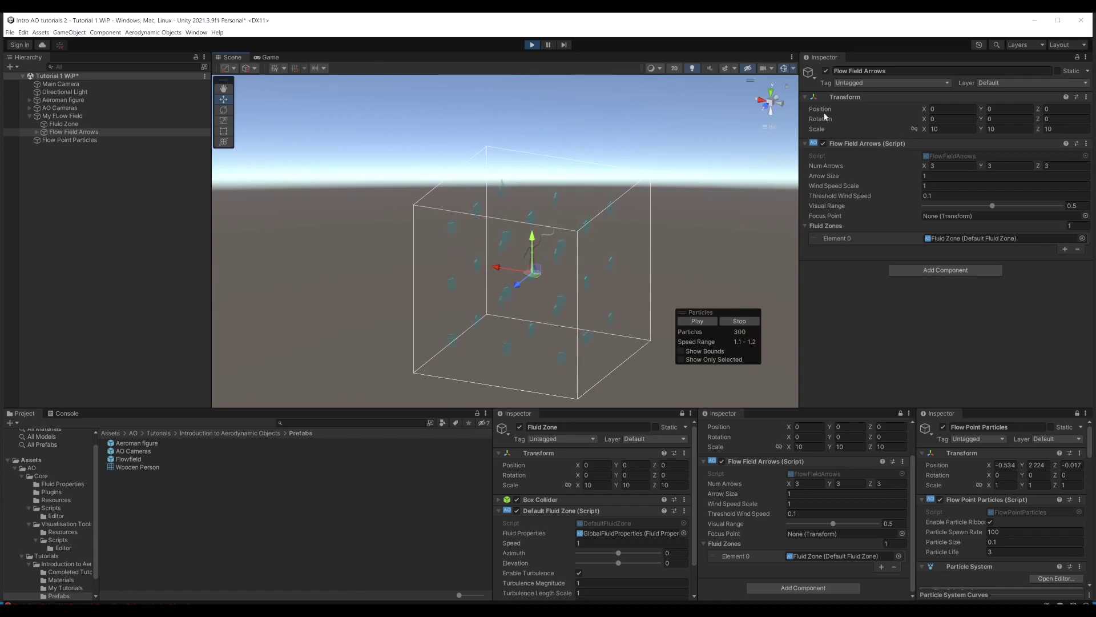
left_click(760, 101)
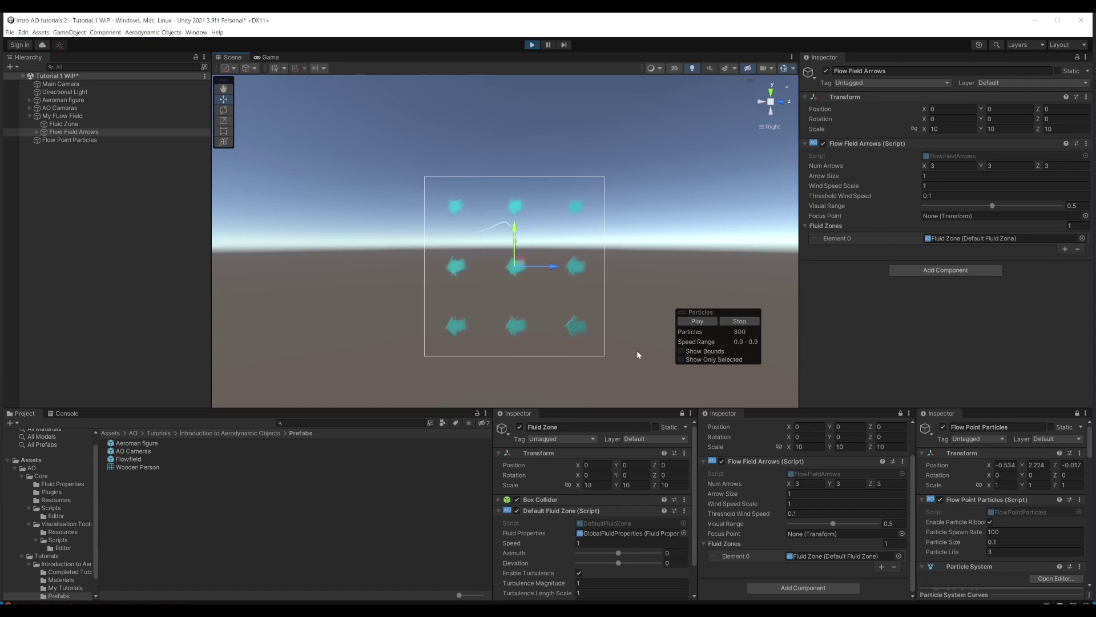
Step: Try the Fluid Zone with turbulence disabled, elevation 2 and azimuth 2, viewing the arrows from the side and from above
left_click(579, 574)
scroll(518, 271, "up", 2)
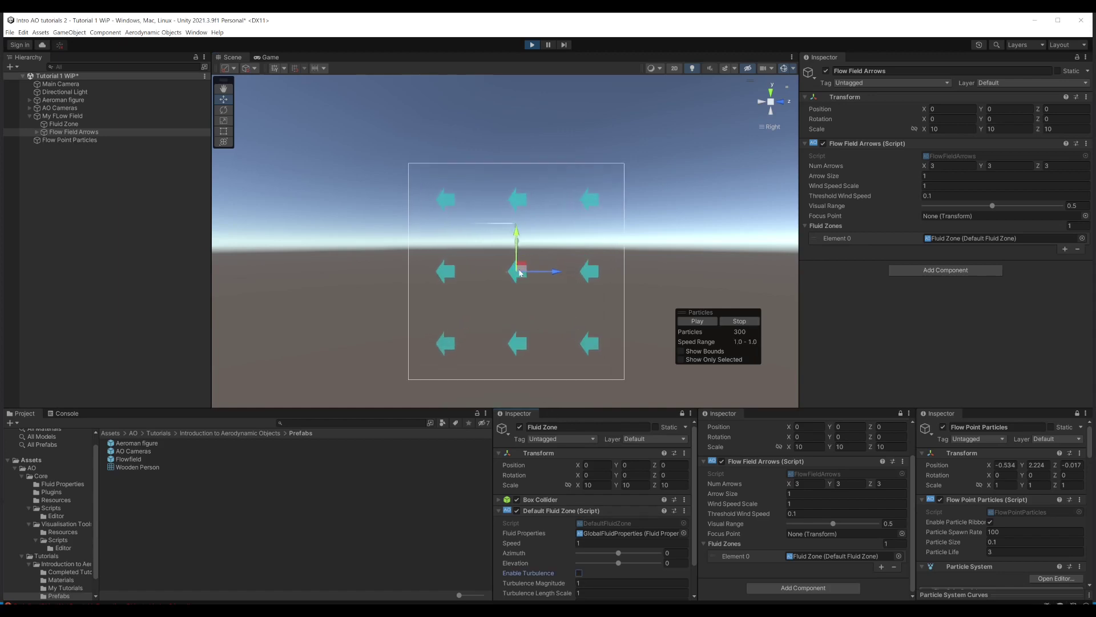
mouse_move(619, 566)
left_mouse_down()
mouse_move(630, 565)
mouse_move(608, 565)
mouse_move(620, 570)
left_mouse_up()
left_click(771, 94)
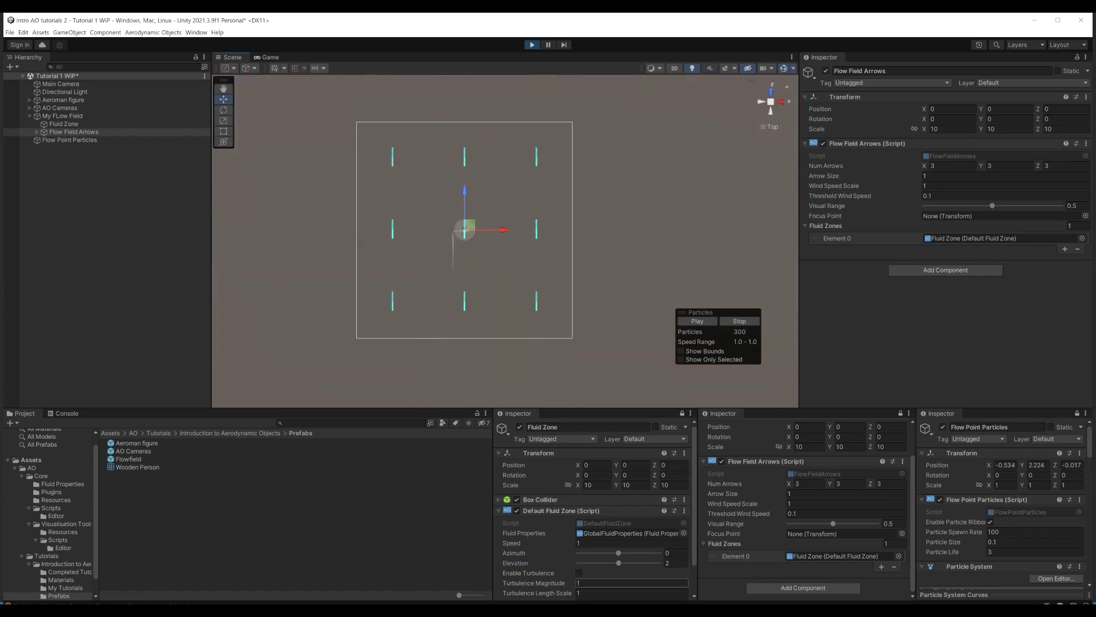
mouse_move(619, 554)
left_mouse_down()
mouse_move(630, 555)
mouse_move(610, 557)
mouse_move(619, 558)
left_mouse_up()
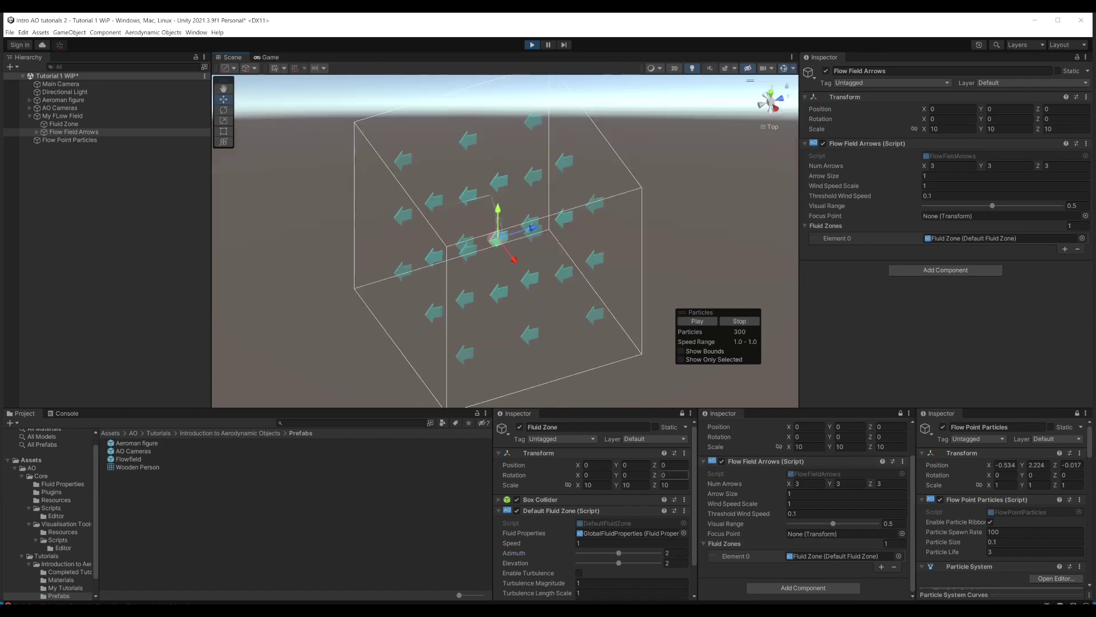
Step: Try an arrow size and wind speed scale of 1.46 and a visual range of about 0.27, and end play mode
left_click(811, 494)
mouse_move(725, 494)
left_mouse_down()
mouse_move(747, 497)
mouse_move(735, 505)
left_mouse_up()
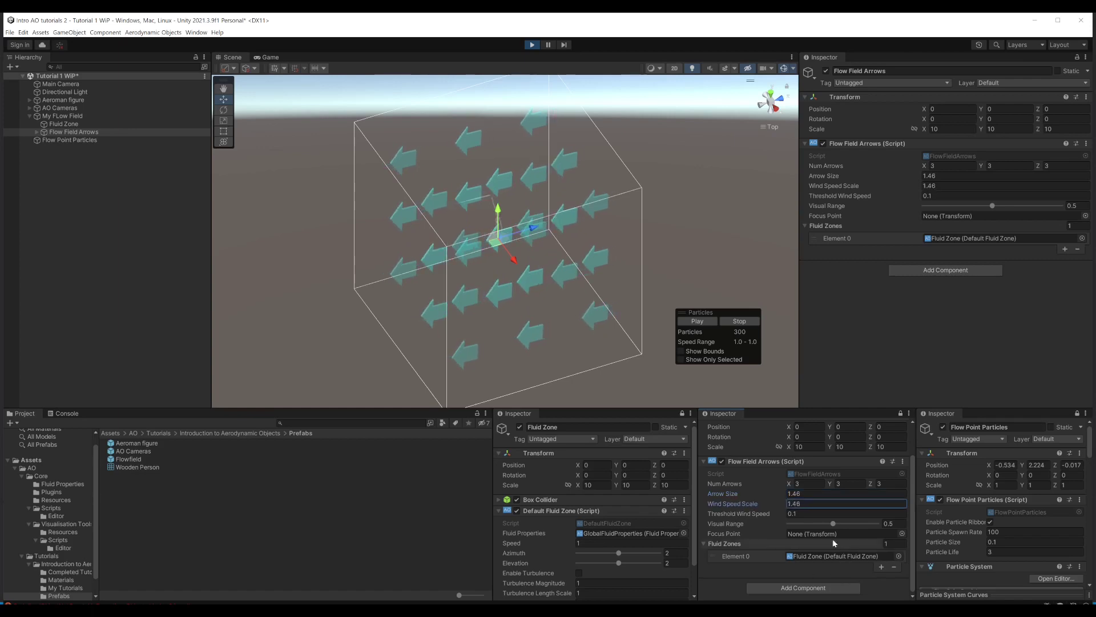
left_click_drag(835, 527, 813, 525)
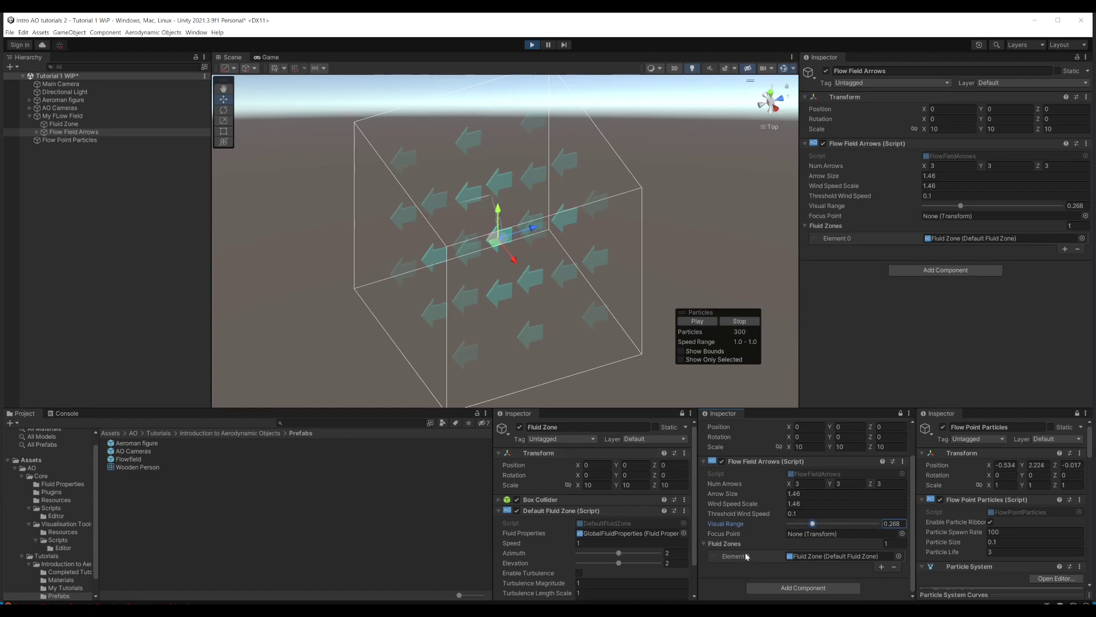
mouse_move(812, 526)
left_mouse_down()
mouse_move(829, 526)
mouse_move(815, 526)
left_mouse_up()
left_click(531, 44)
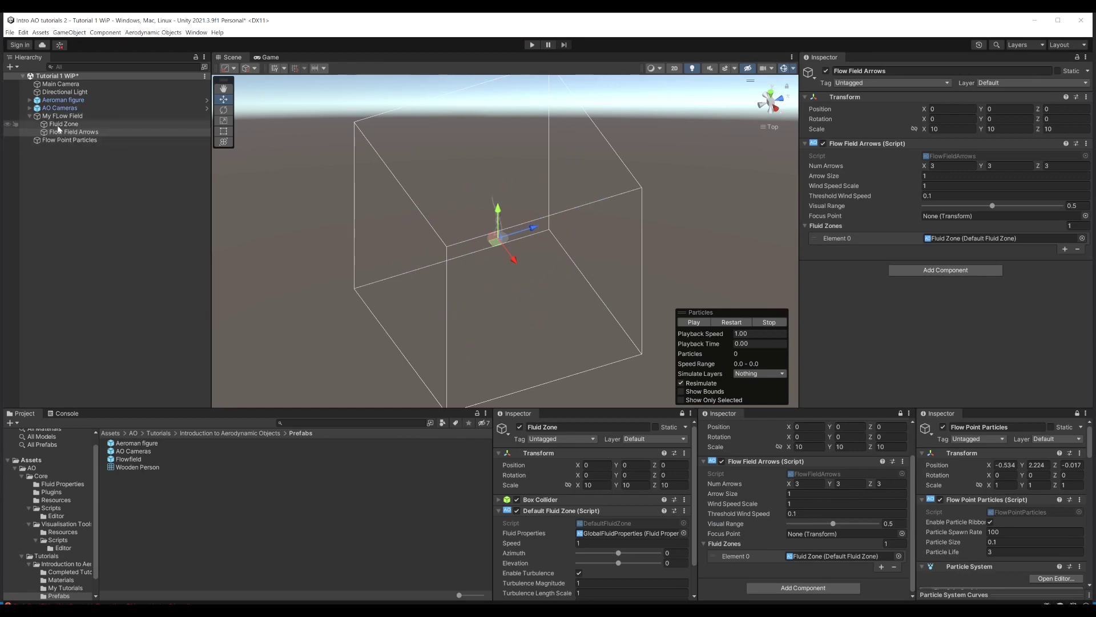
Step: Add a Flow Field Particles aerodynamic object as a child of My FLow Field and stop its particle preview
left_click(41, 117)
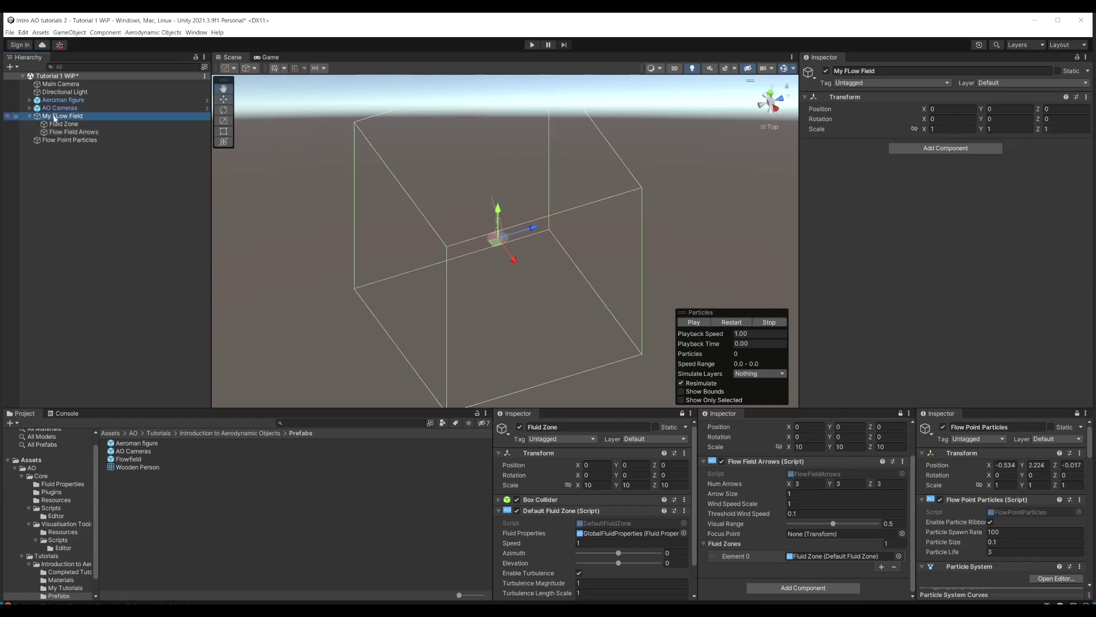
right_click(55, 118)
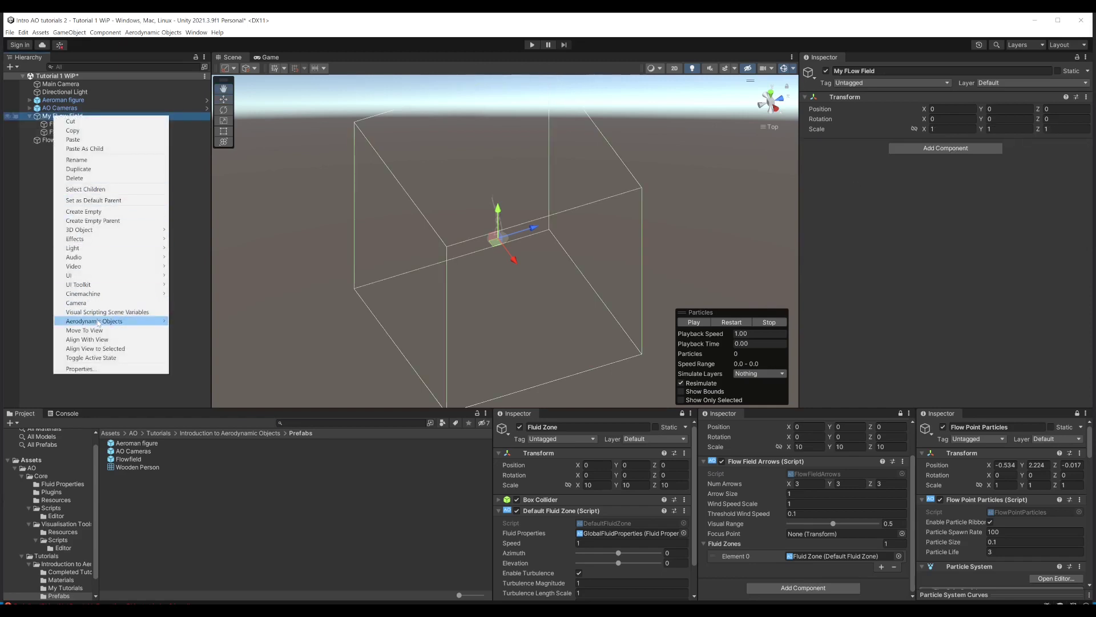
mouse_move(163, 323)
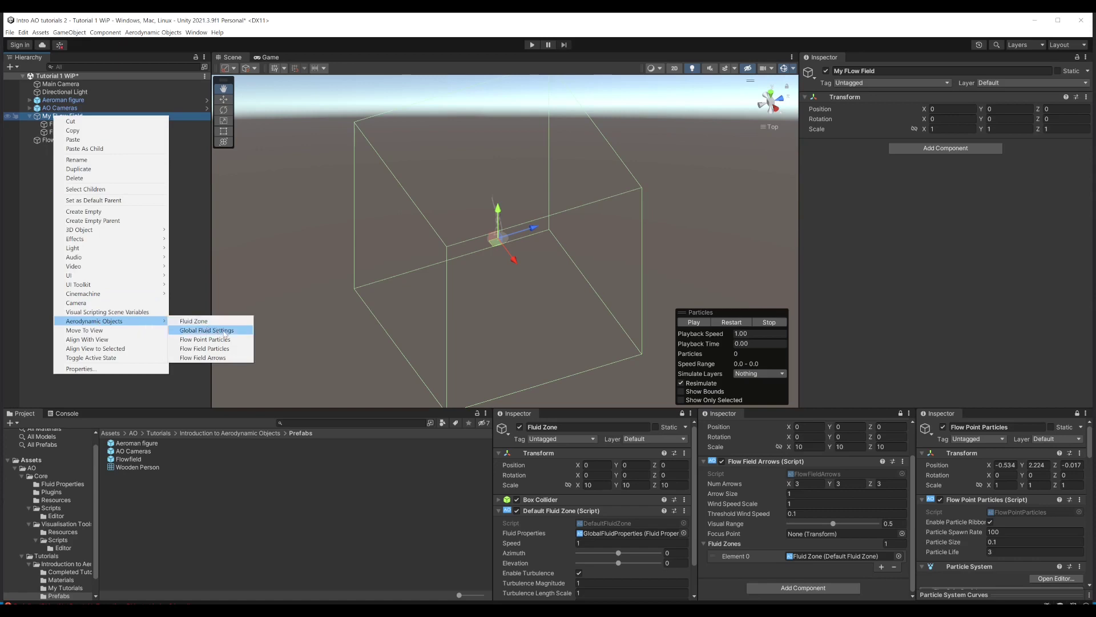
left_click(205, 348)
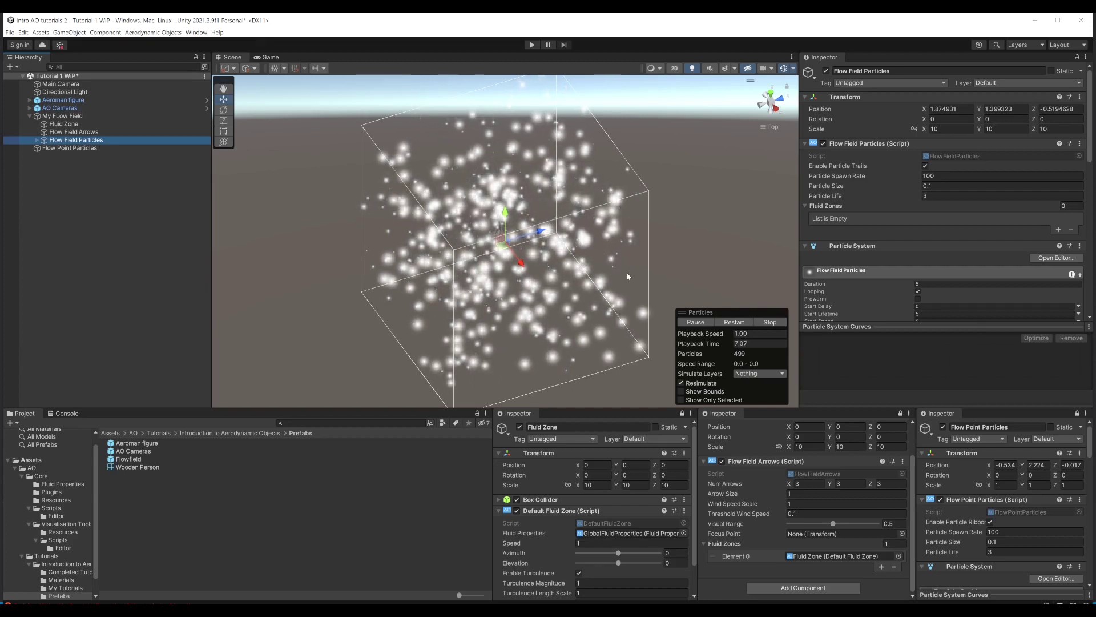
left_click(771, 322)
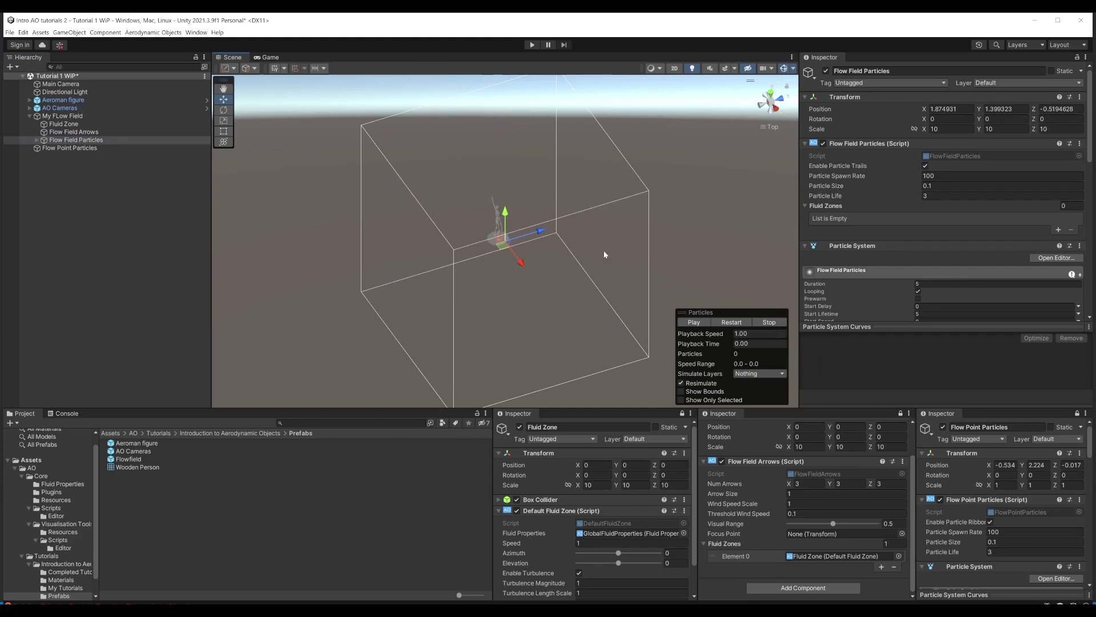
Step: Reset only the position of the Flow Field Particles object to 0, 0, 0 and view the zone from the side
scroll(606, 253, "up", 5)
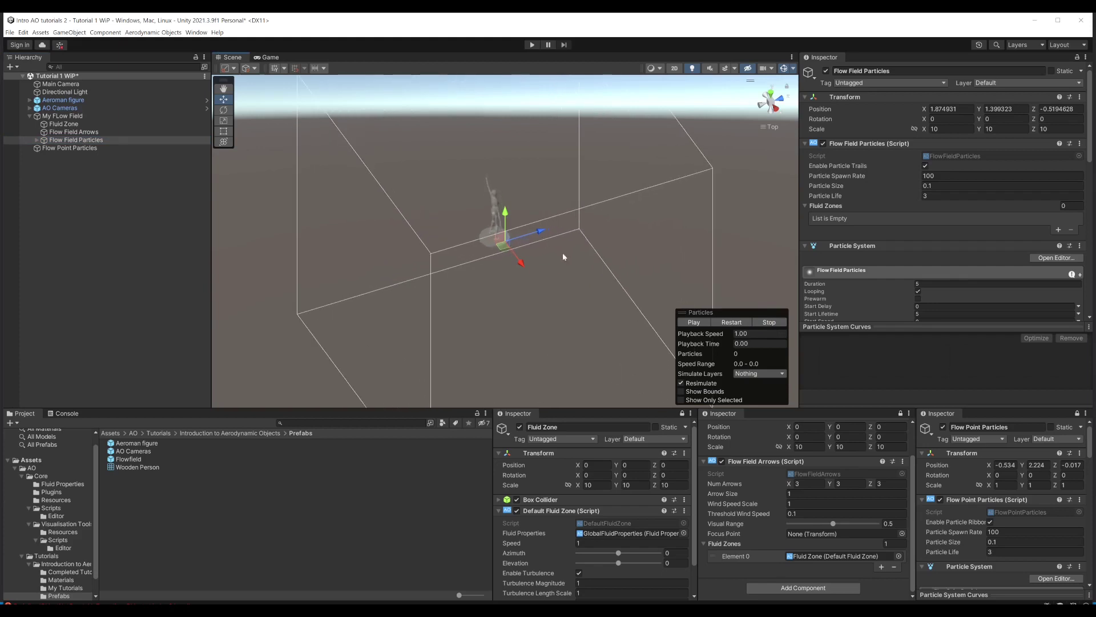
scroll(567, 240, "down", 3)
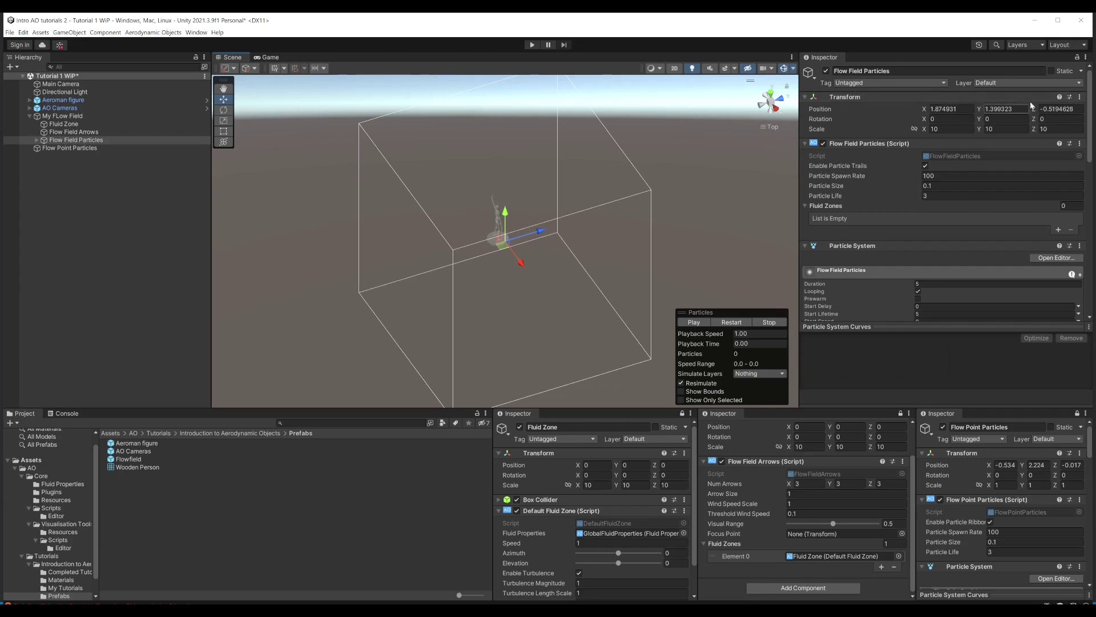
left_click(1080, 97)
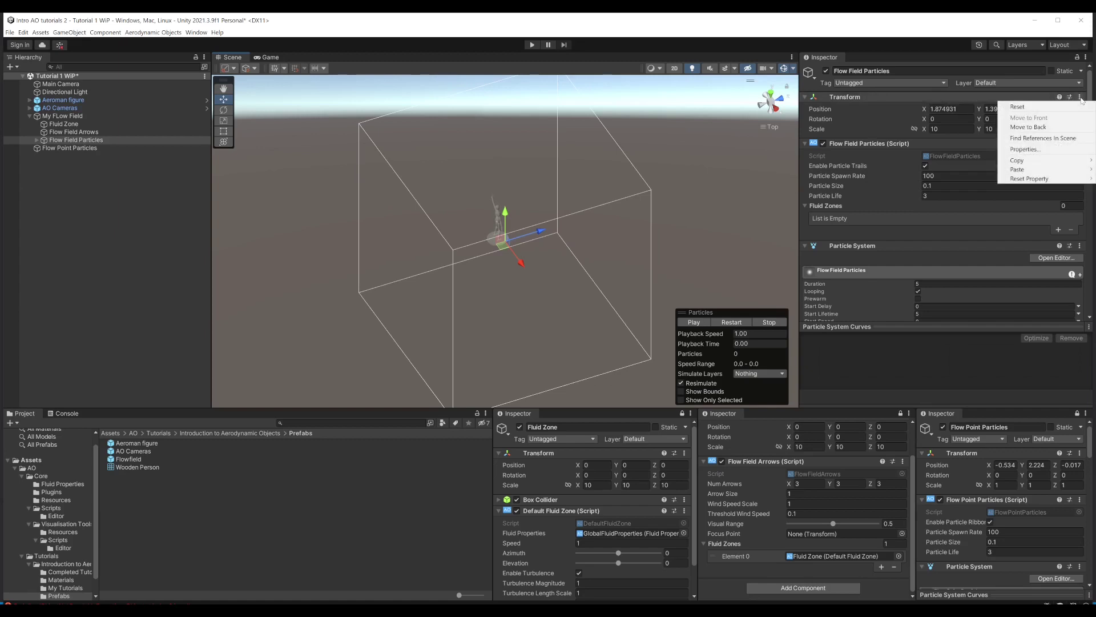
mouse_move(1022, 179)
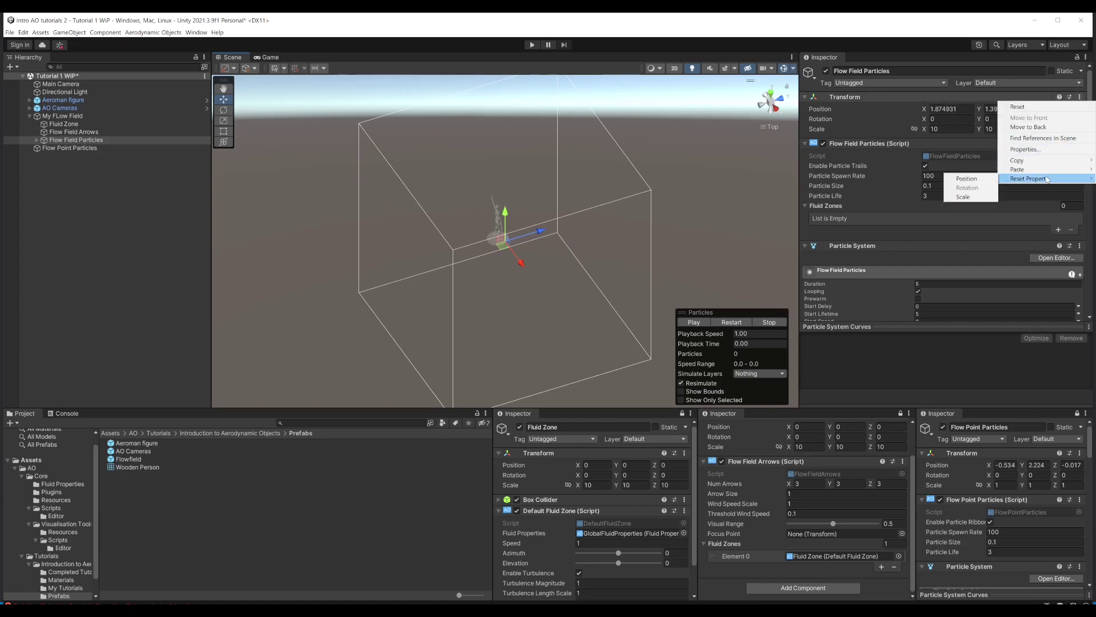
left_click(978, 180)
left_click_drag(605, 246, 506, 209, "alt")
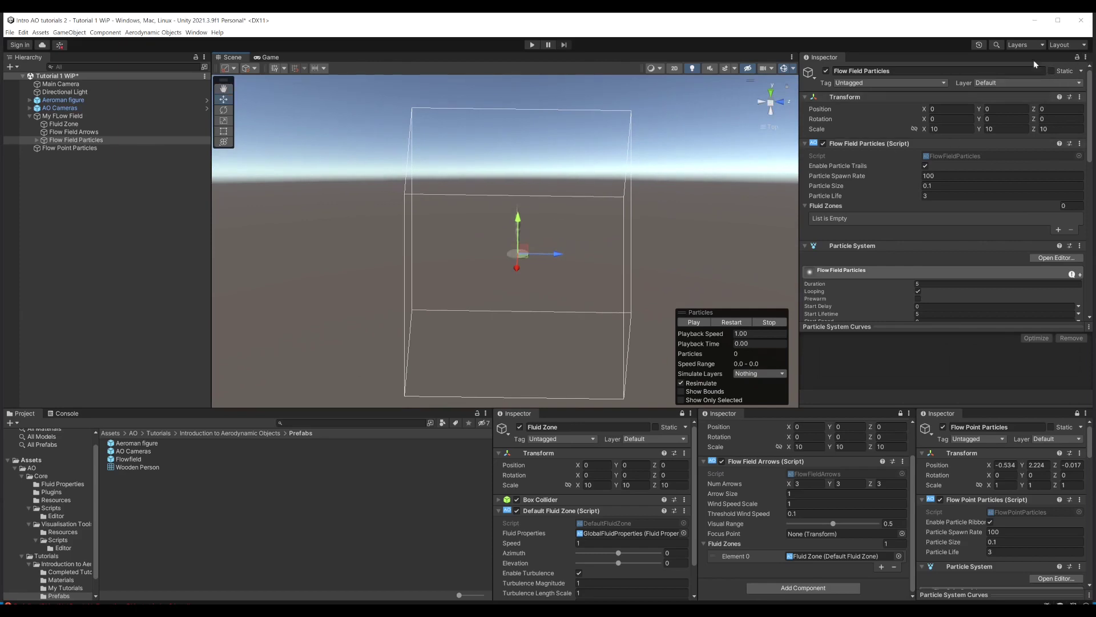
Step: Add an Inspector showing the Flow Field Particles and dock it beside the Flow Point Particles Inspector
left_click(1085, 57)
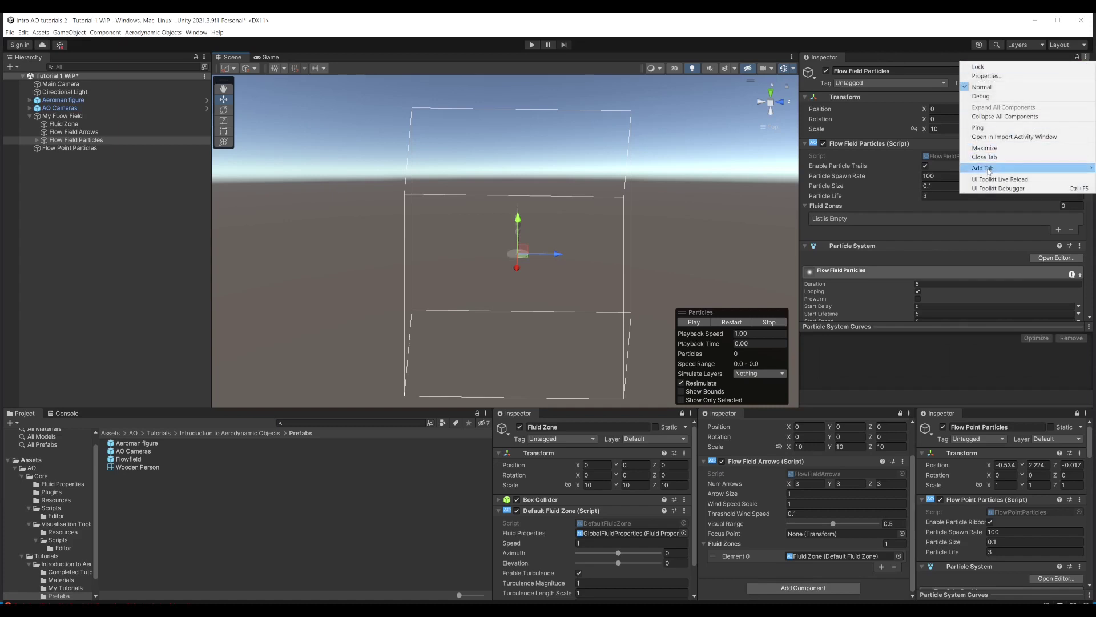
mouse_move(988, 168)
left_click(925, 186)
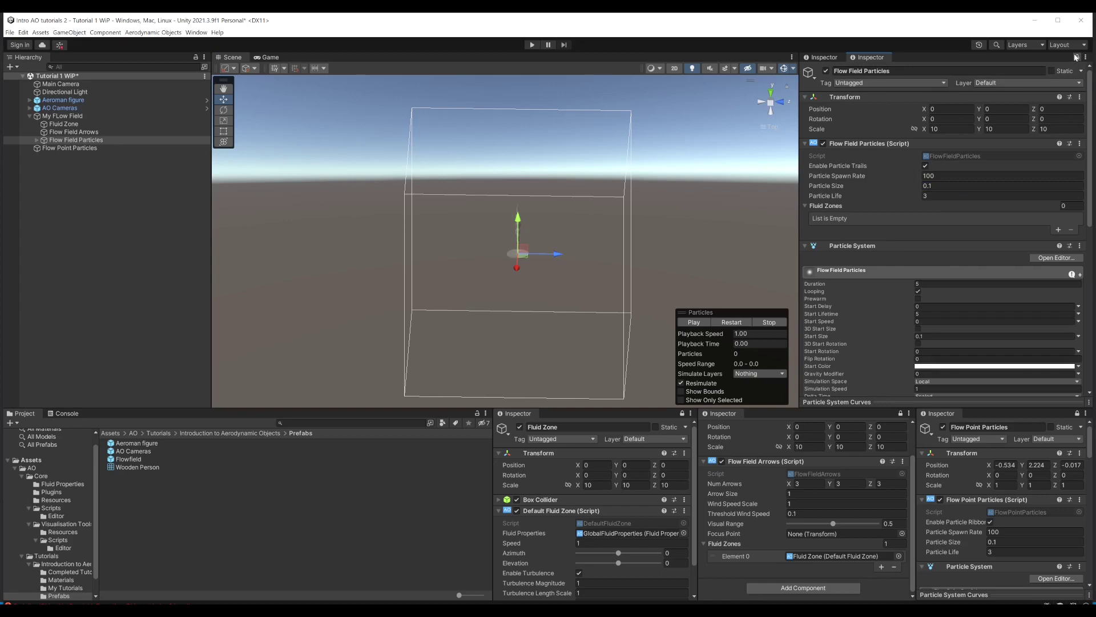
left_click_drag(866, 61, 916, 462)
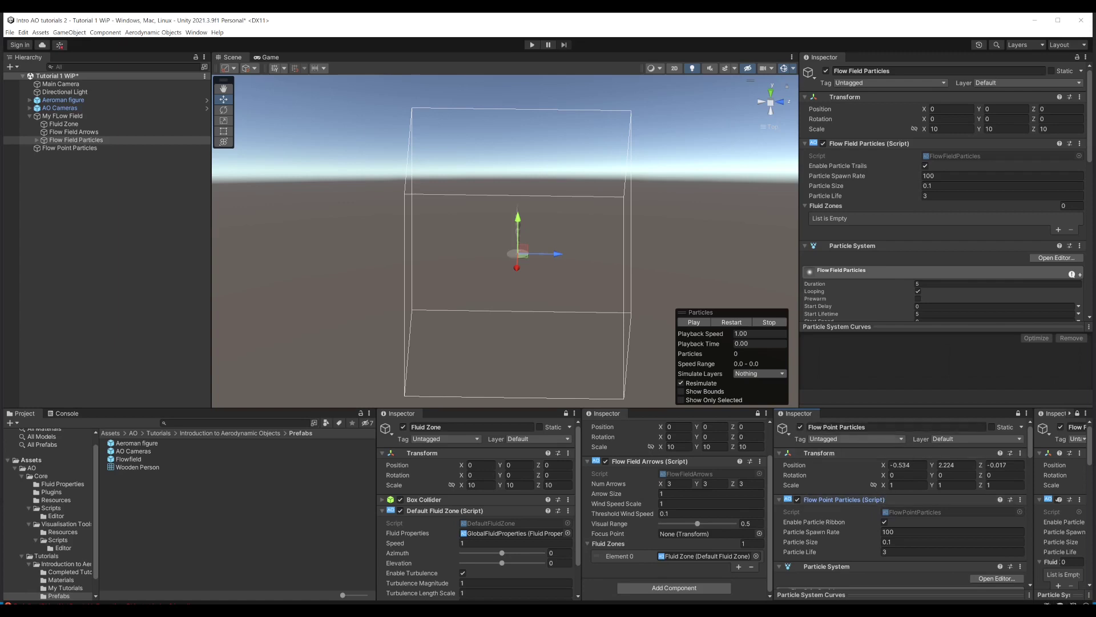
Step: Widen the docked Flow Field Particles and Flow Point Particles Inspectors and deactivate the Flow Field Arrows and Flow Point Particles objects
left_click_drag(1038, 483, 928, 477)
left_click_drag(775, 477, 746, 481)
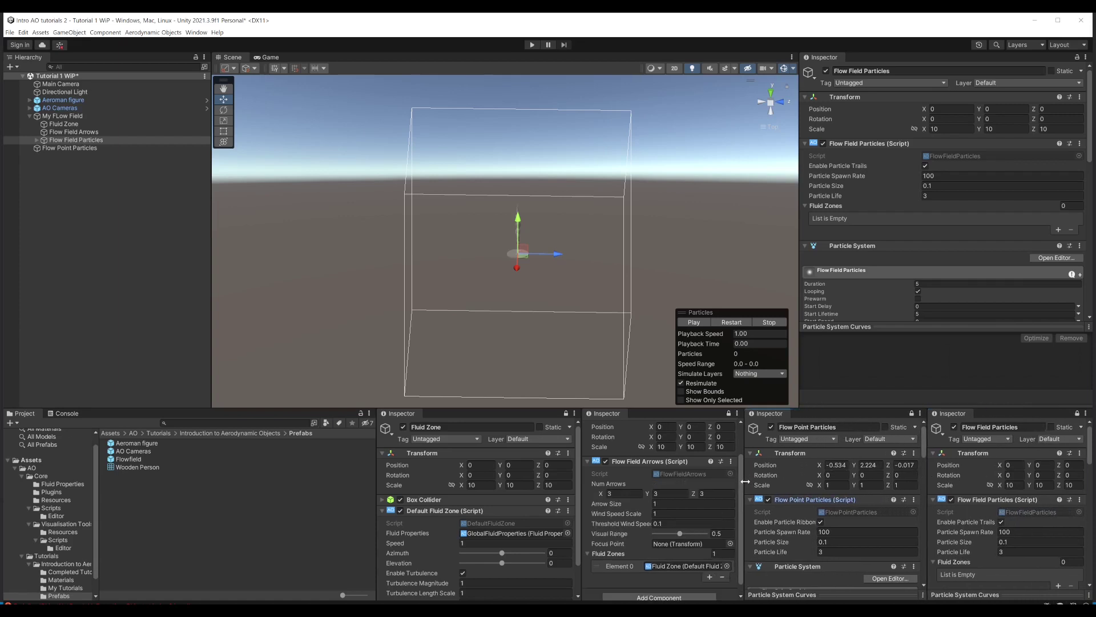
left_click(605, 462)
scroll(634, 474, "up", 2)
left_click(608, 427)
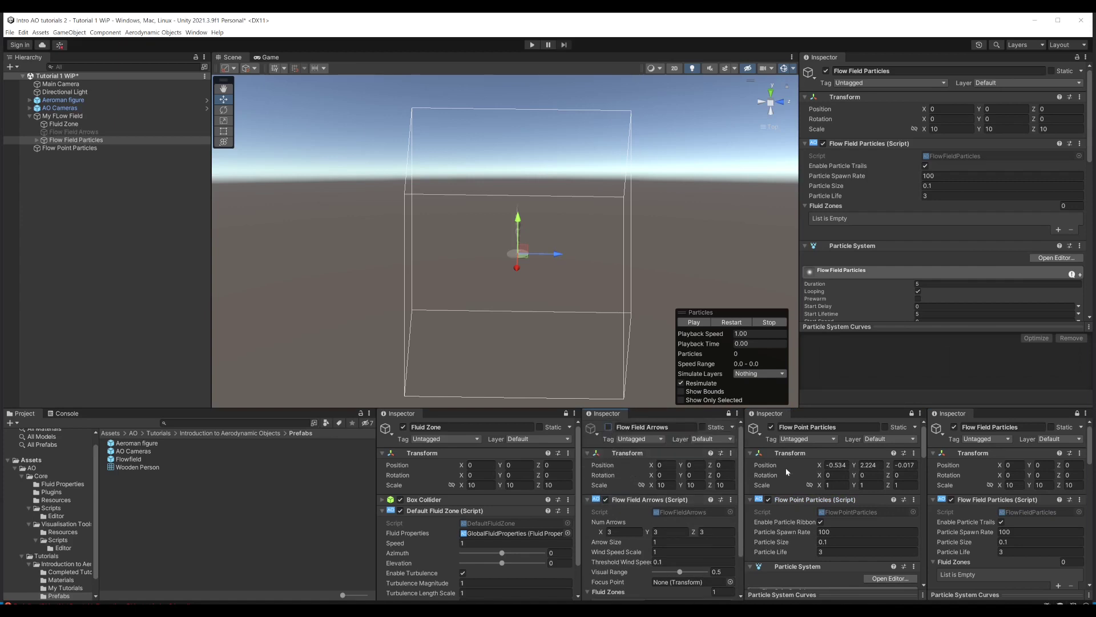
left_click(771, 427)
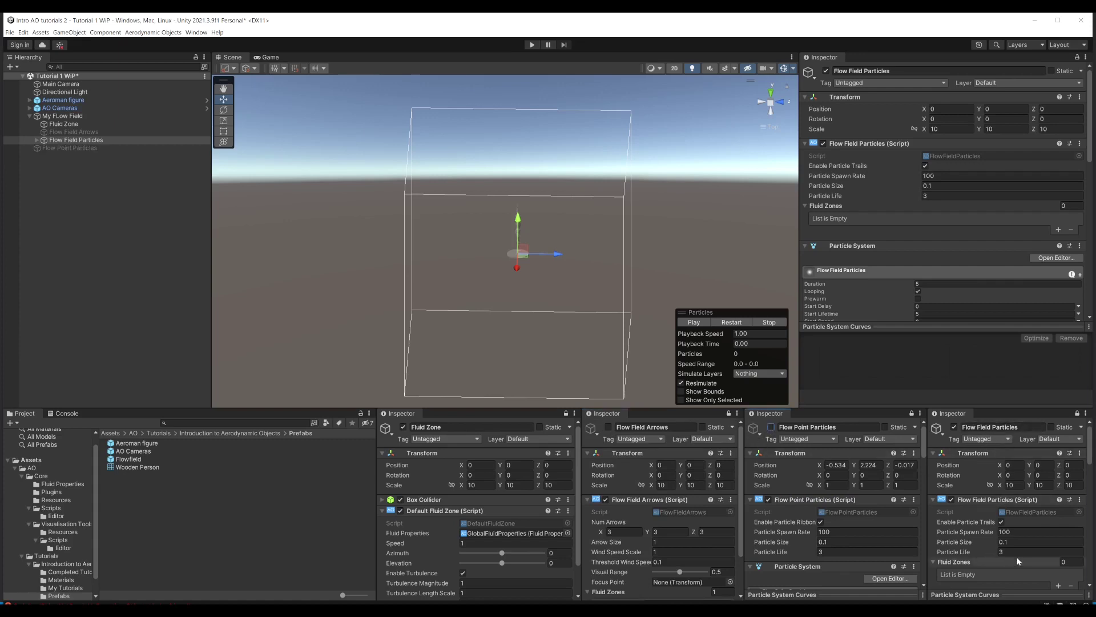
Step: Test the scene briefly in play mode and assign the Fluid Zone as an element of the Flow Field Particles' fluid zones list
left_click(532, 45)
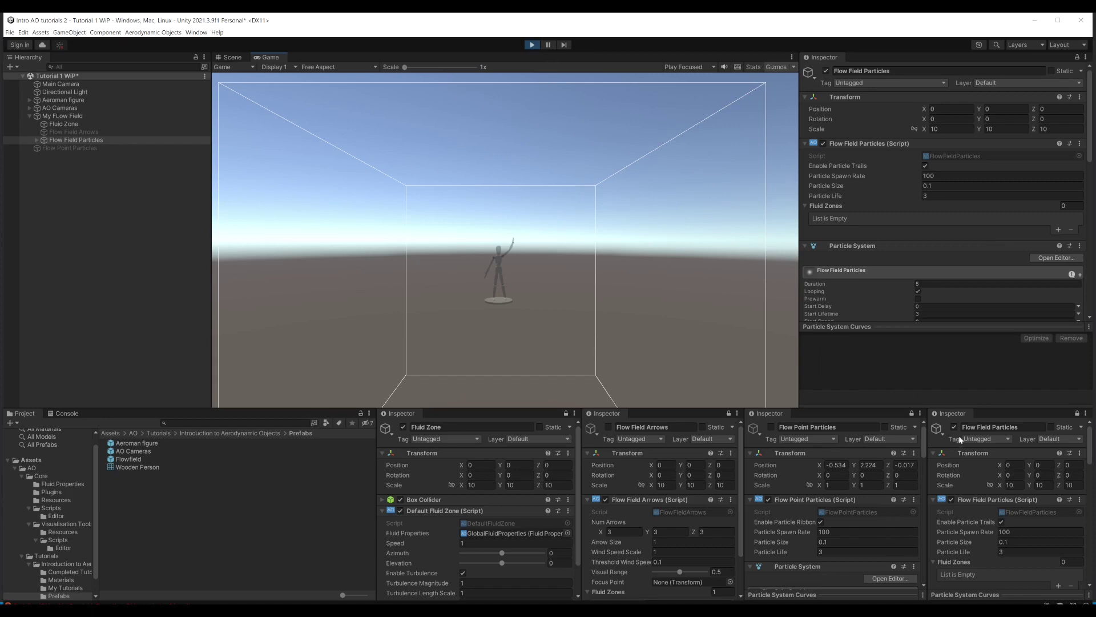
left_click(533, 45)
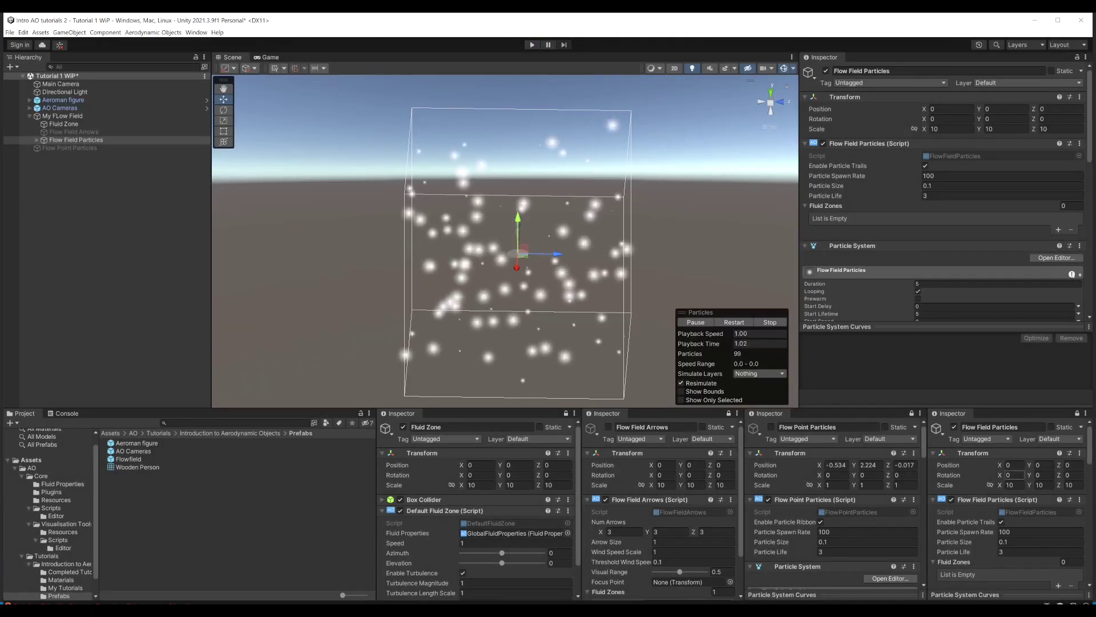
scroll(999, 457, "down", 1)
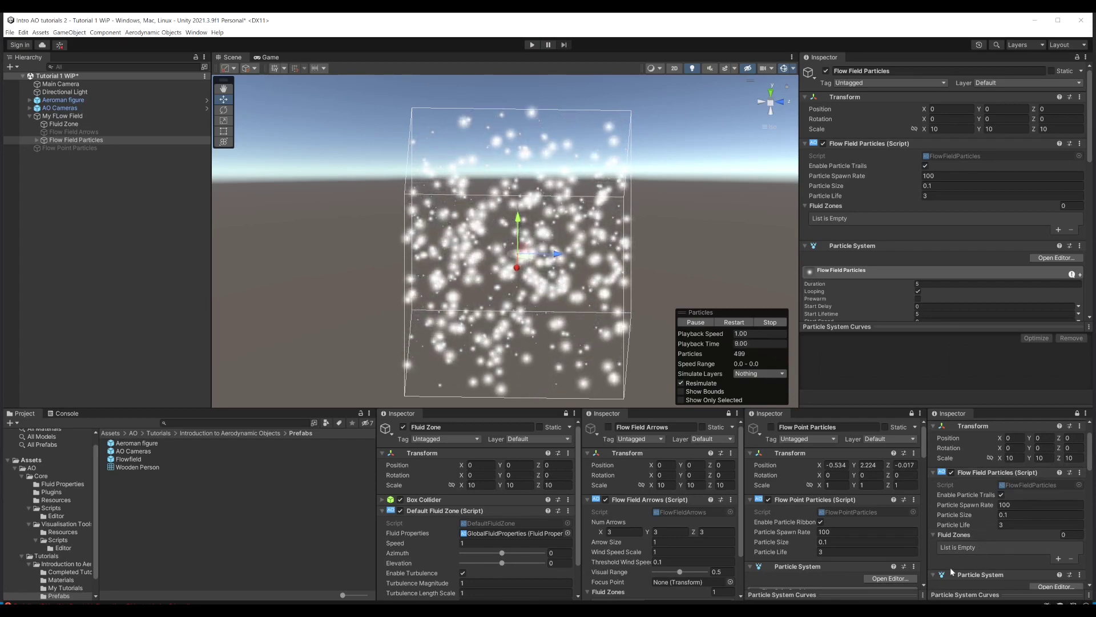
left_click(1059, 558)
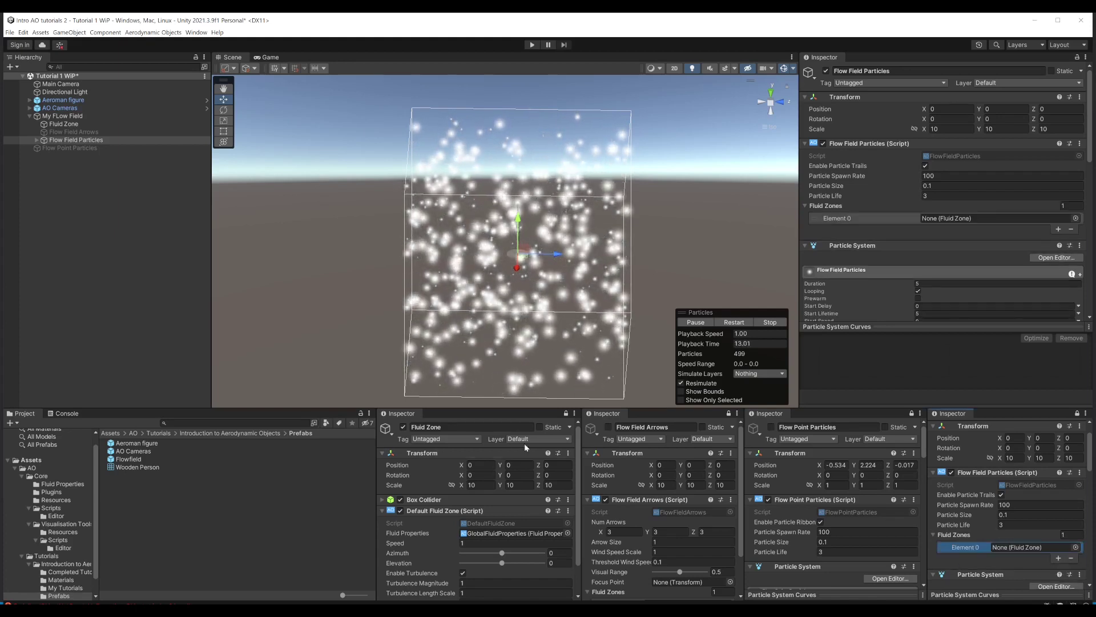
left_click_drag(63, 124, 1020, 548)
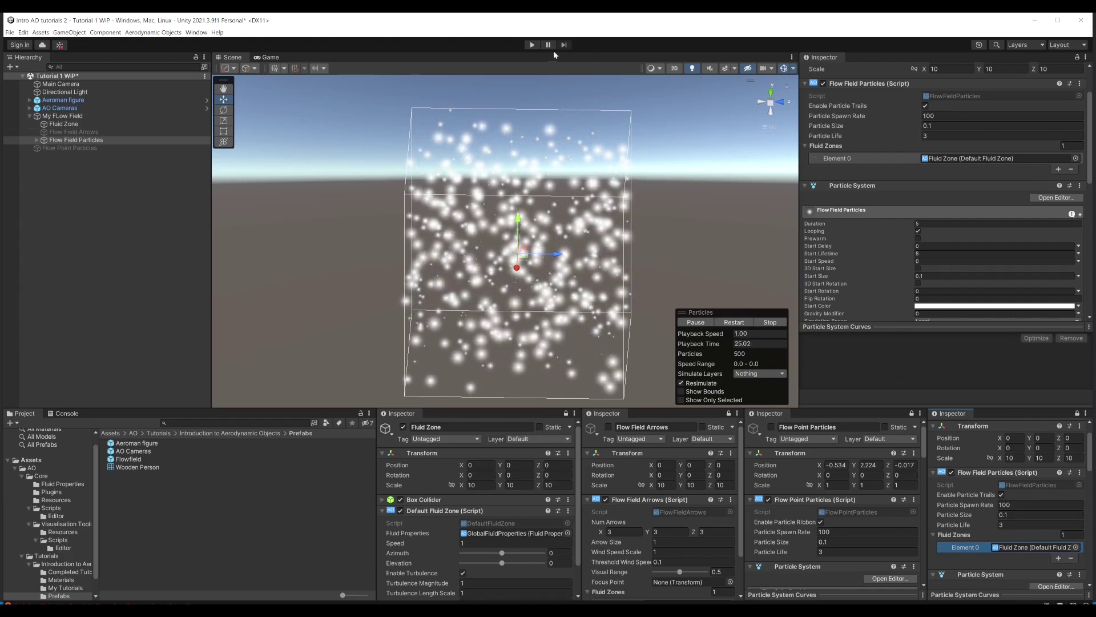
Step: Enter play mode, turn off the Fluid Zone's turbulence and show the particle flow in an orthographic Right view
left_click(532, 45)
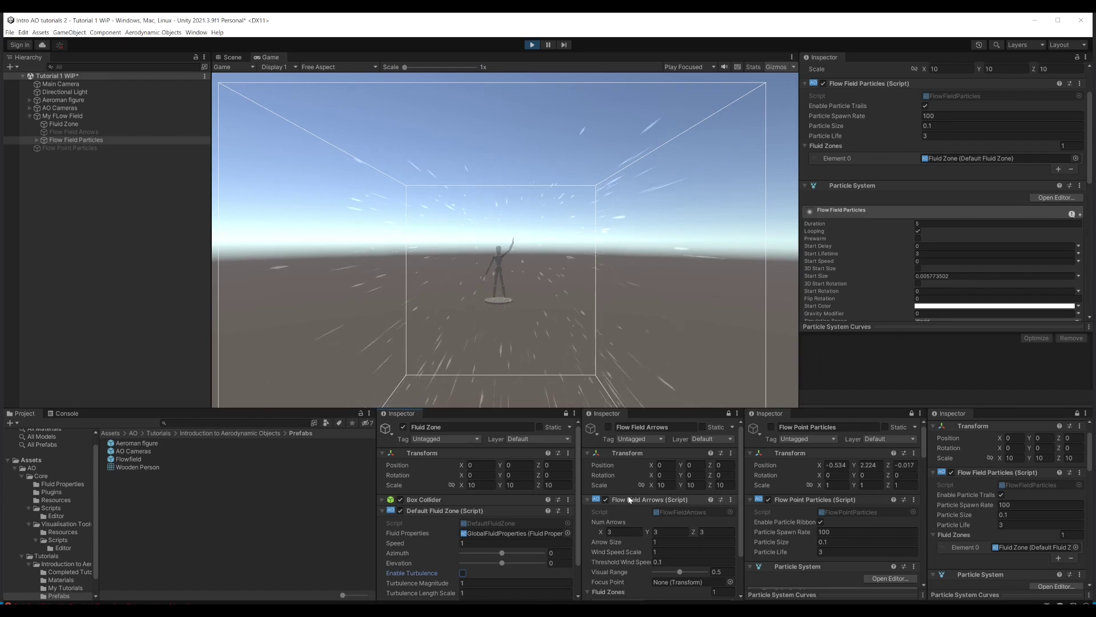
left_click(233, 57)
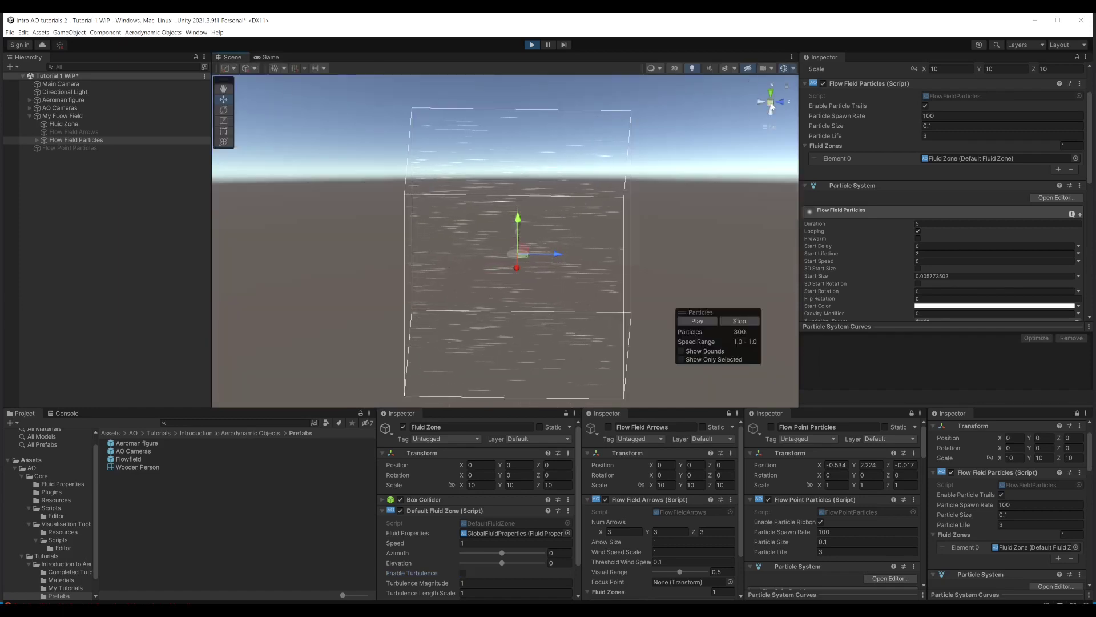
left_click_drag(770, 130, 774, 115)
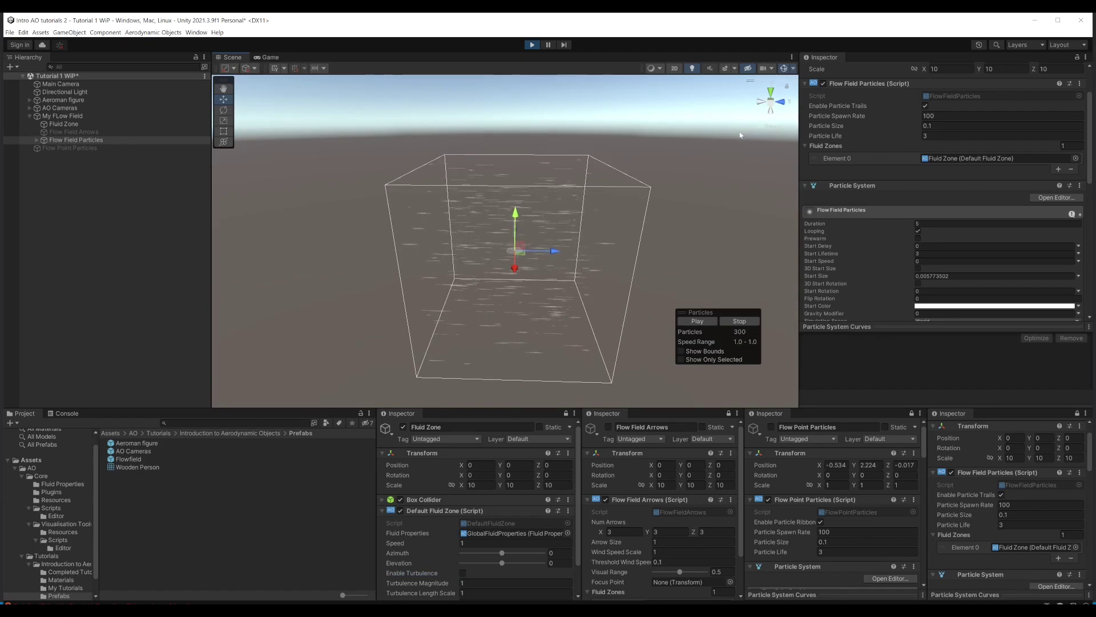
left_click(762, 102)
left_click(760, 103)
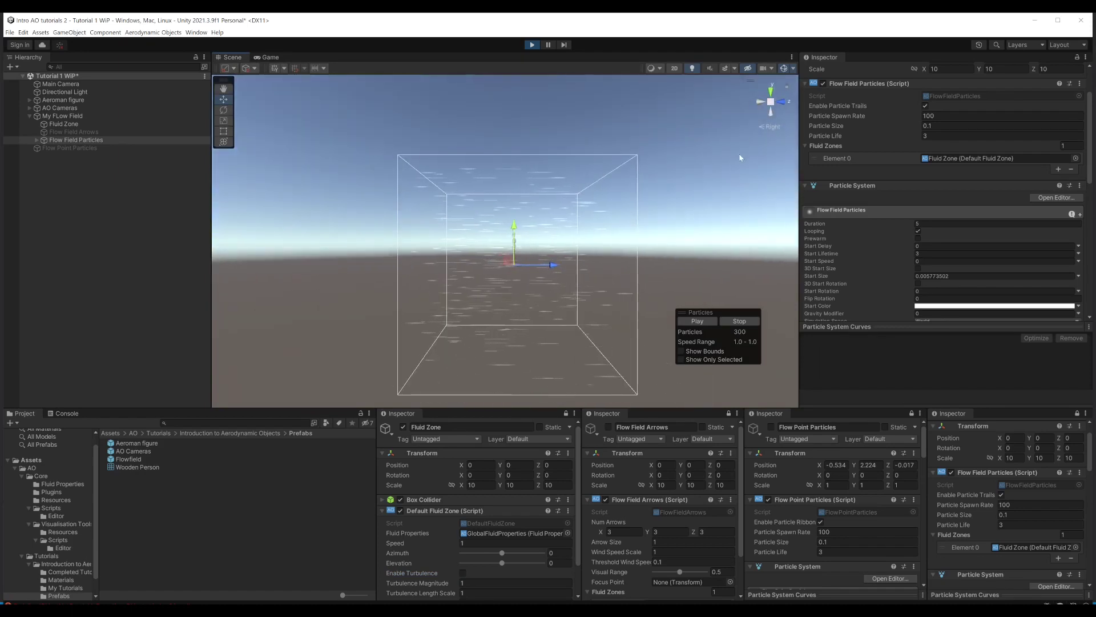
left_click(771, 128)
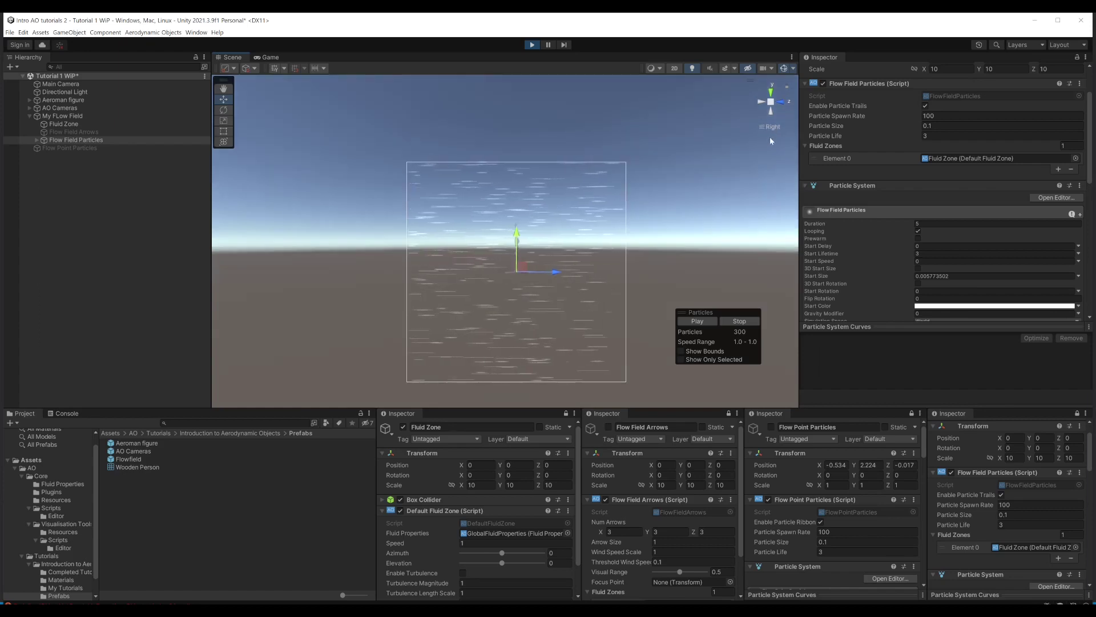
scroll(535, 277, "up", 5)
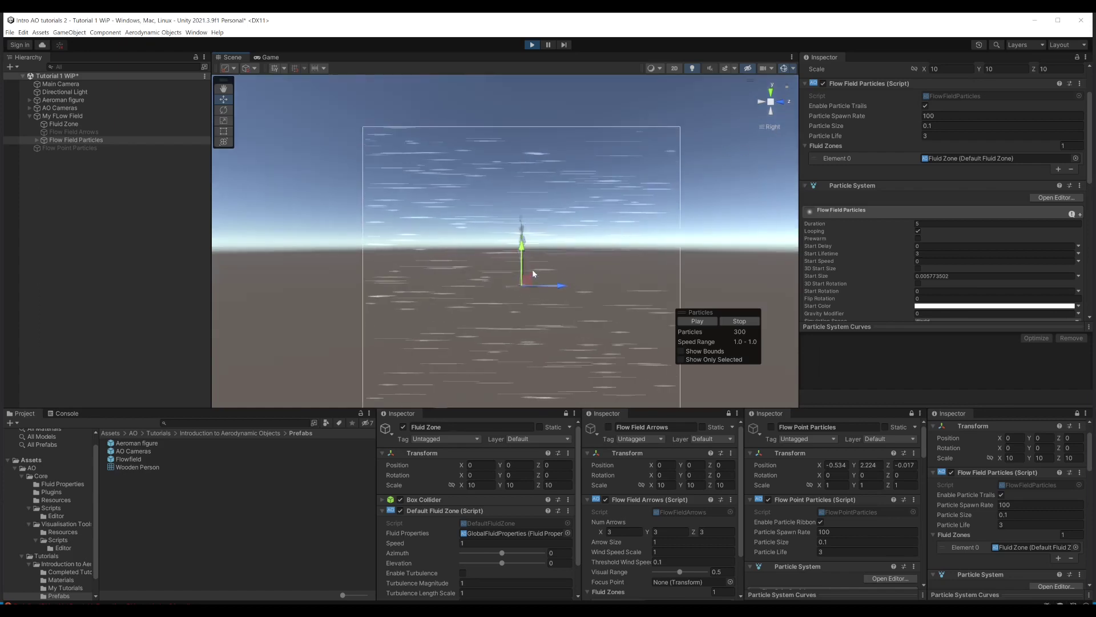
middle_click_drag(537, 265, 532, 229)
scroll(532, 229, "down", 2)
scroll(531, 229, "down", 2)
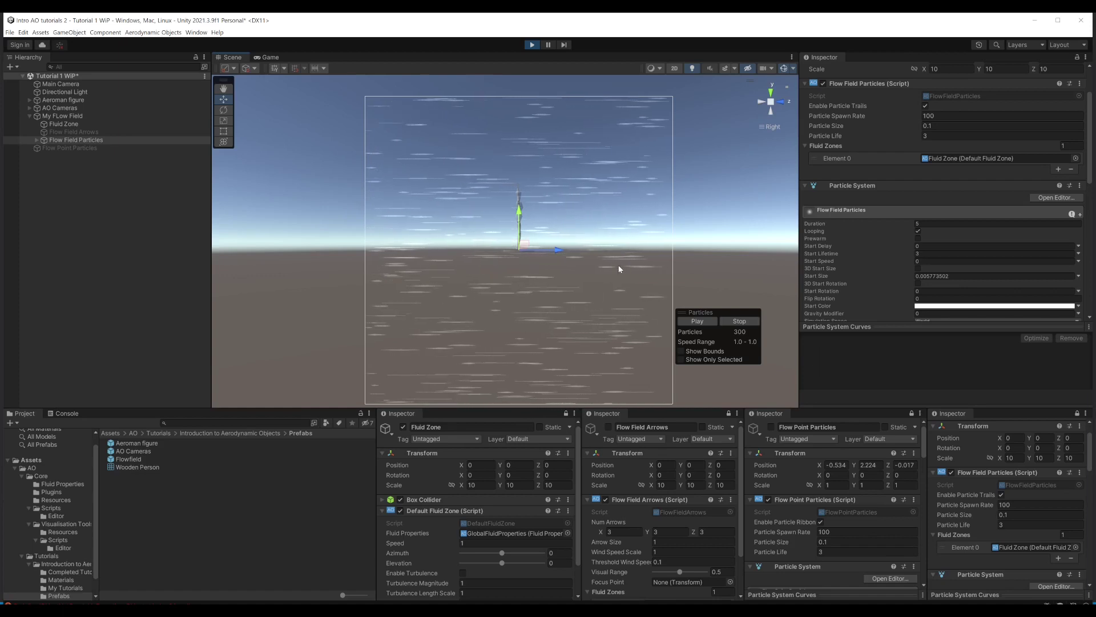
Step: Try an elevation of 53 and azimuths of -22 and -44 on the Fluid Zone, and reset both angles to 0
left_click(502, 563)
mouse_move(502, 563)
left_mouse_down()
mouse_move(488, 564)
mouse_move(506, 565)
left_mouse_up()
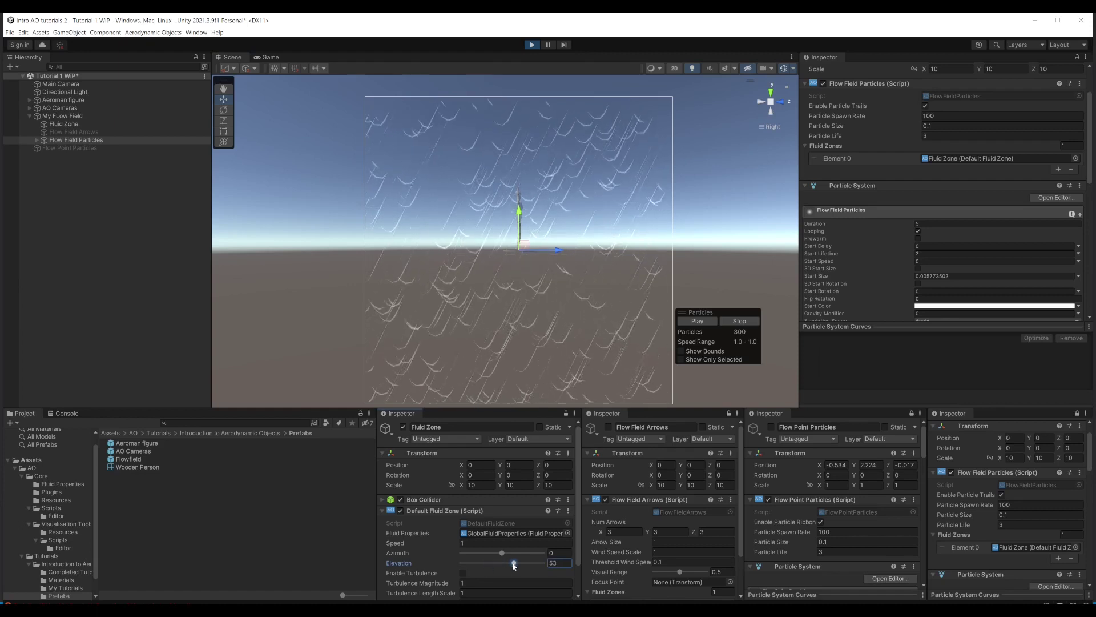
left_click(771, 93)
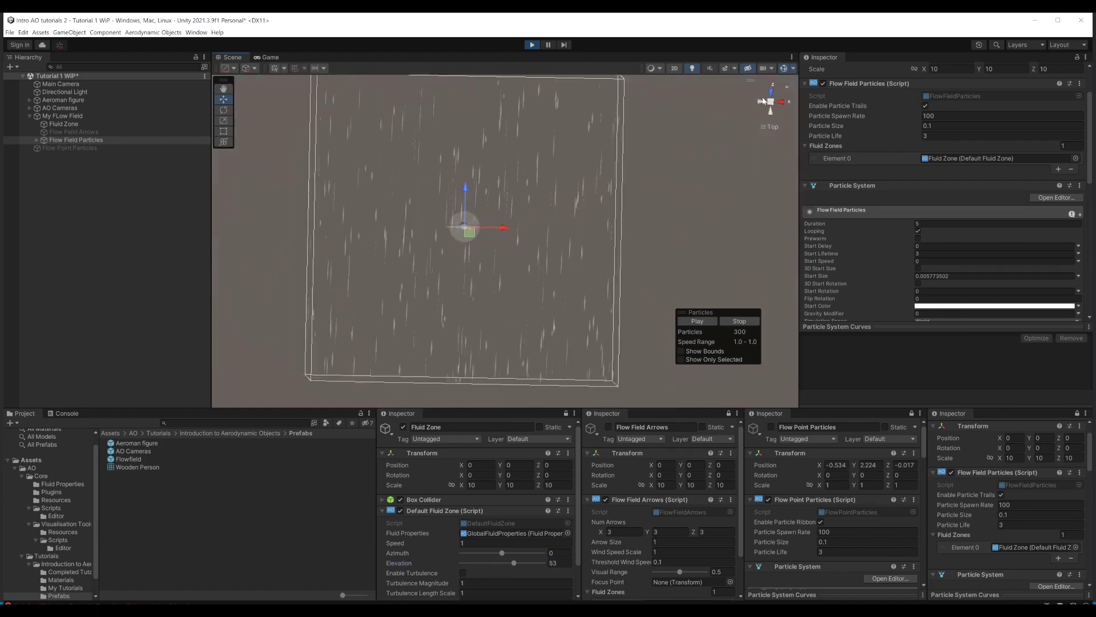
left_click_drag(503, 553, 523, 552)
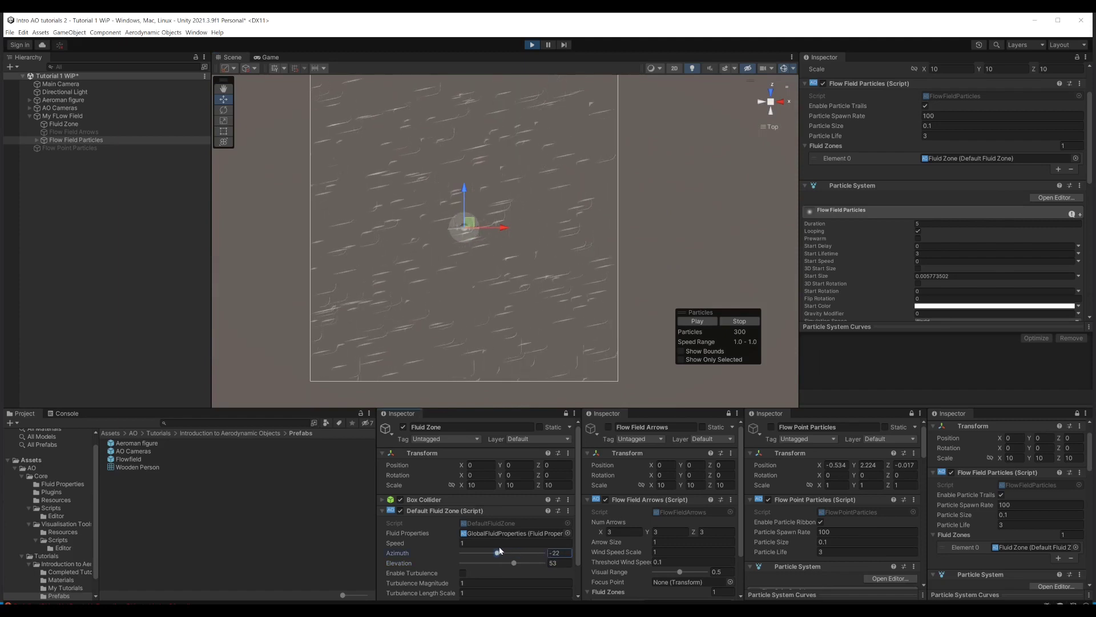
left_click_drag(495, 550, 496, 552)
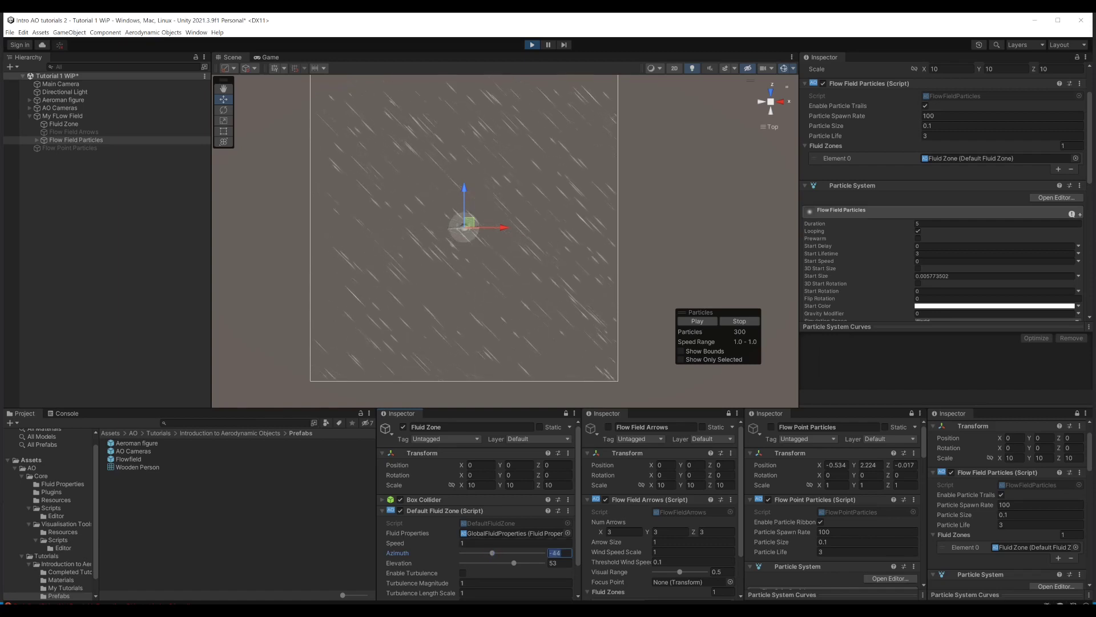
type("00")
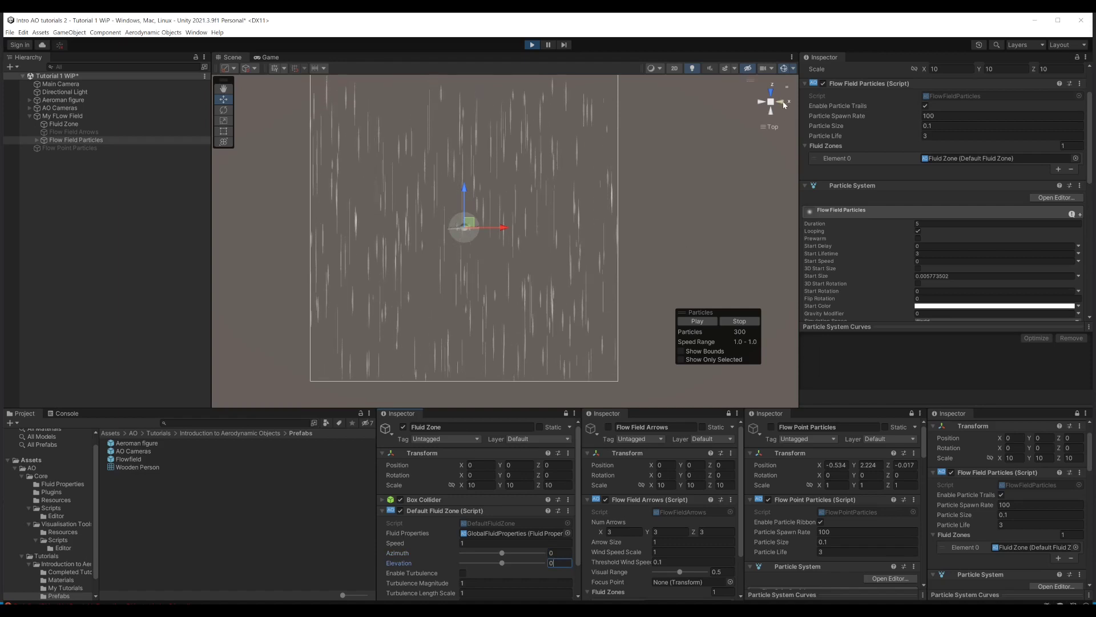
left_click(784, 102)
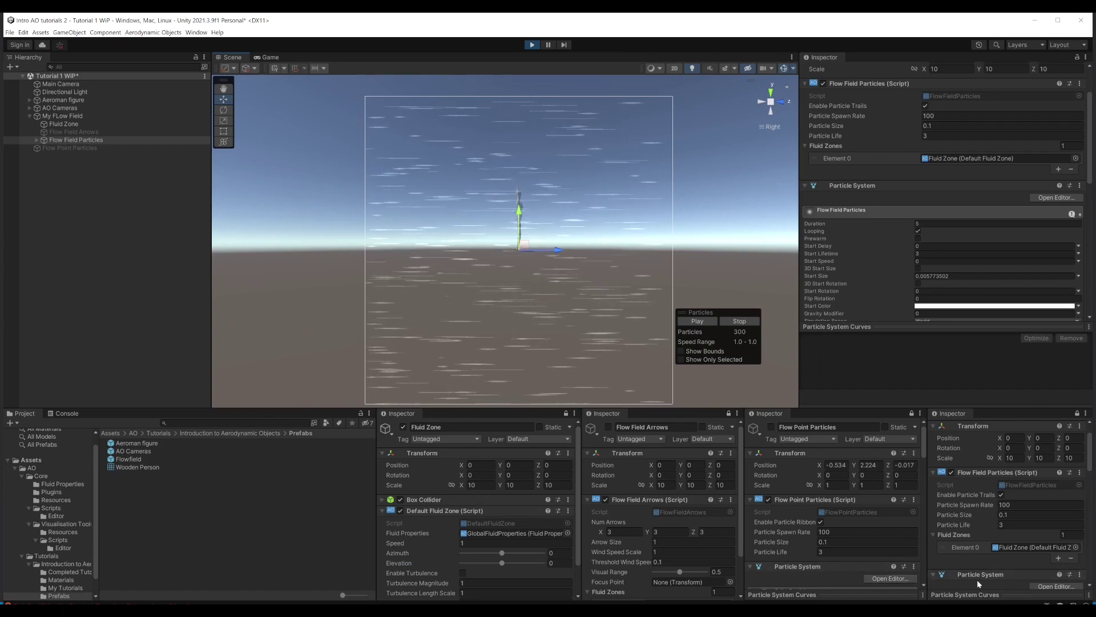
Step: Set the Flow Field Particles' particle life to 4.56 and particle size to 0.19
left_click_drag(957, 529, 982, 527)
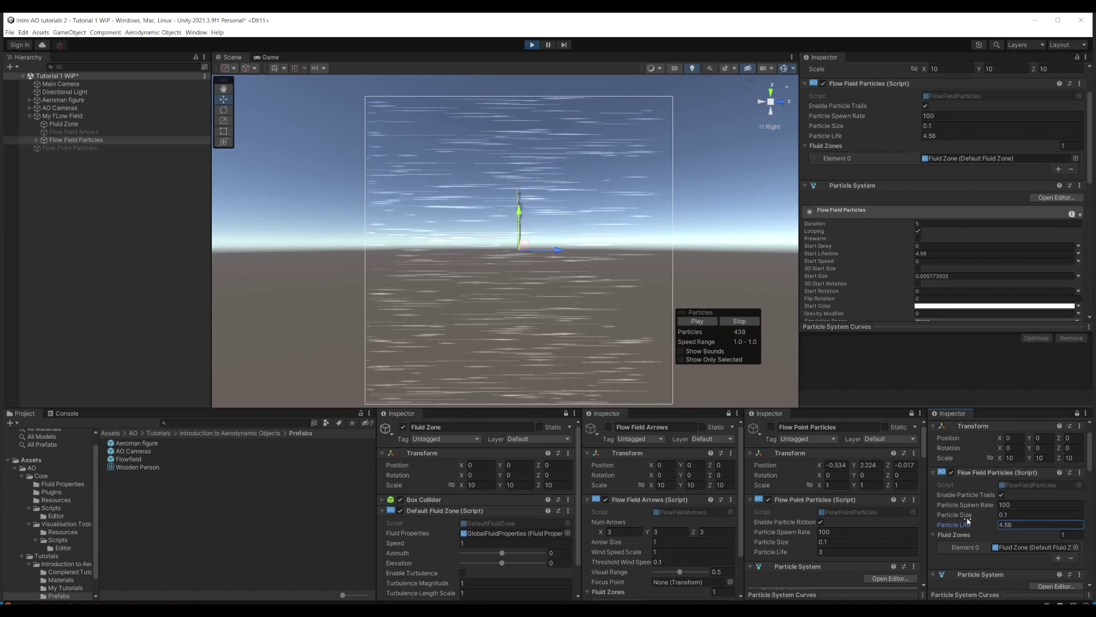
left_click_drag(967, 518, 965, 518)
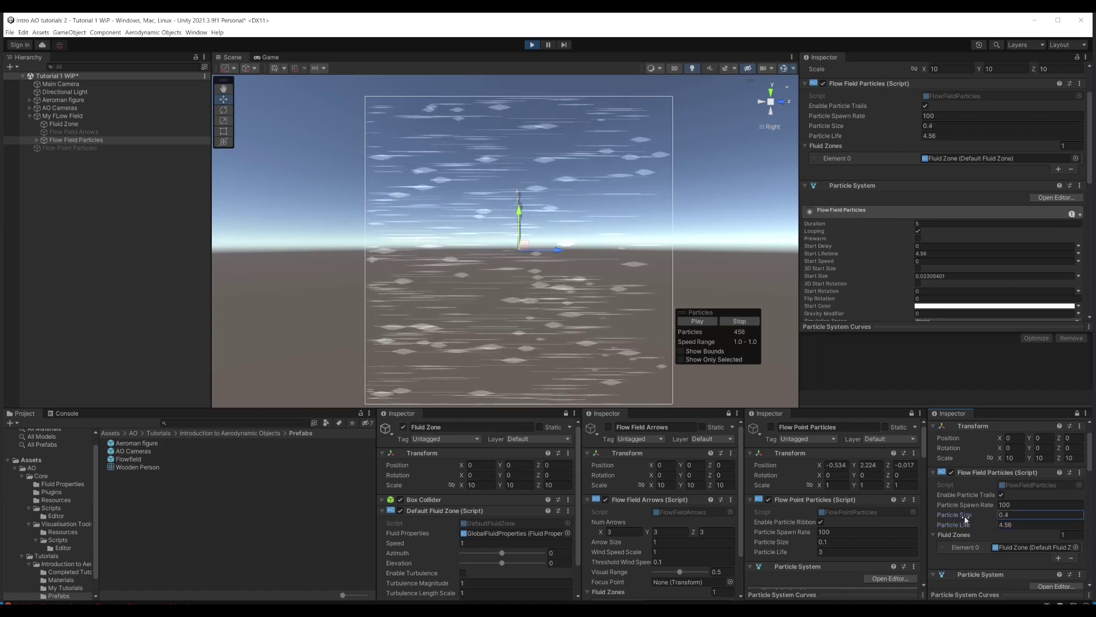
left_click_drag(964, 518, 958, 520)
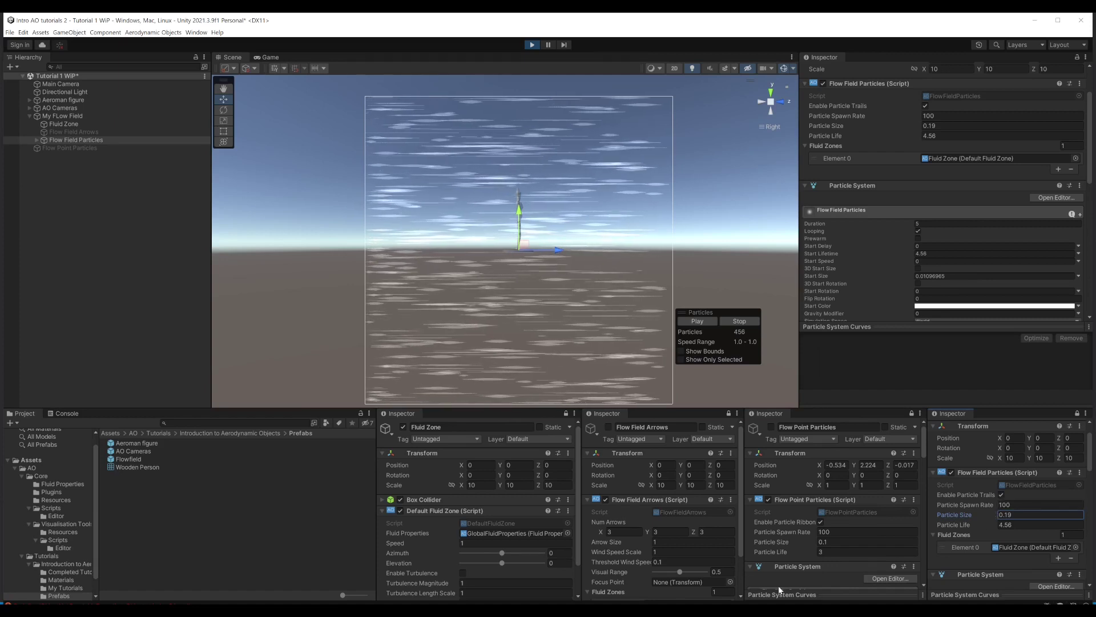
Step: Enable the Fluid Zone's turbulence with time scale 0, length scale 10 and magnitude 0.5
left_click(463, 573)
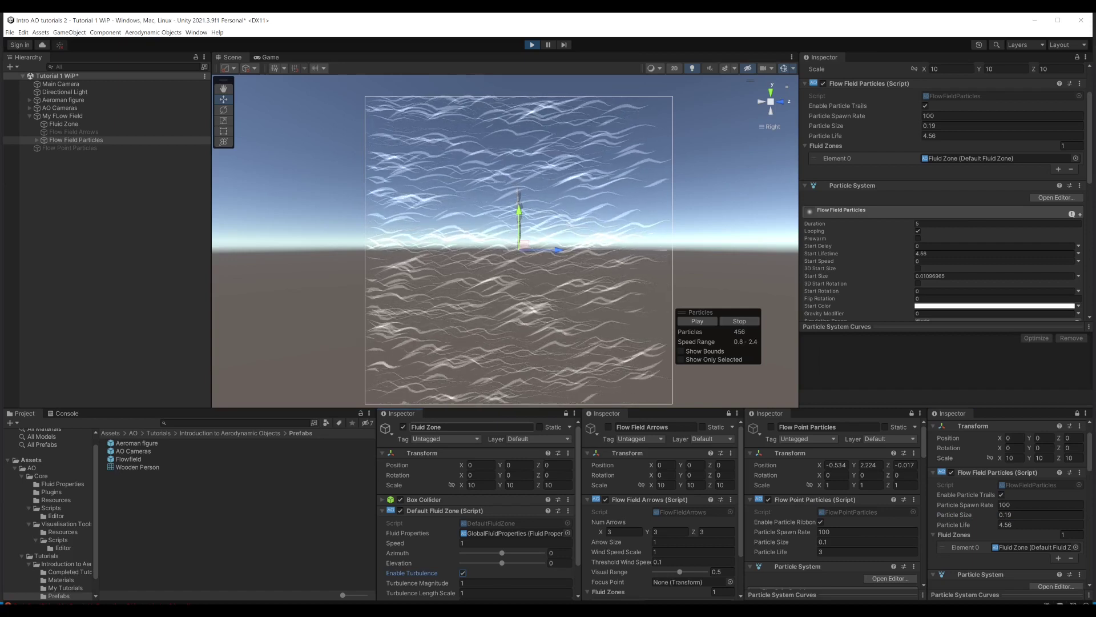
left_click(383, 454)
left_click(474, 569)
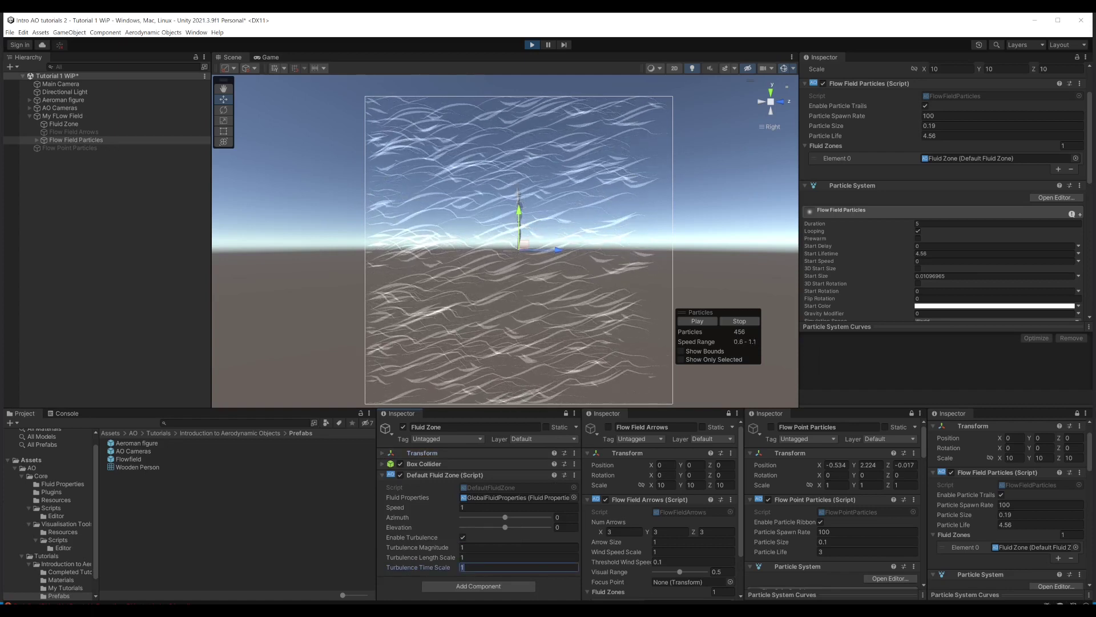
left_click(476, 558)
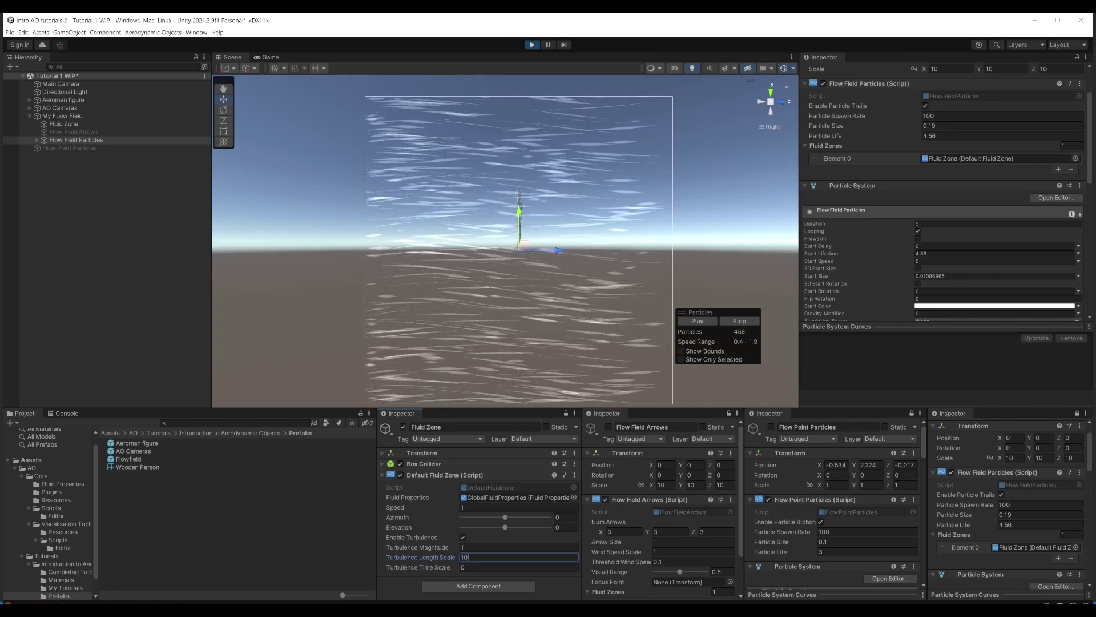
left_click(477, 548)
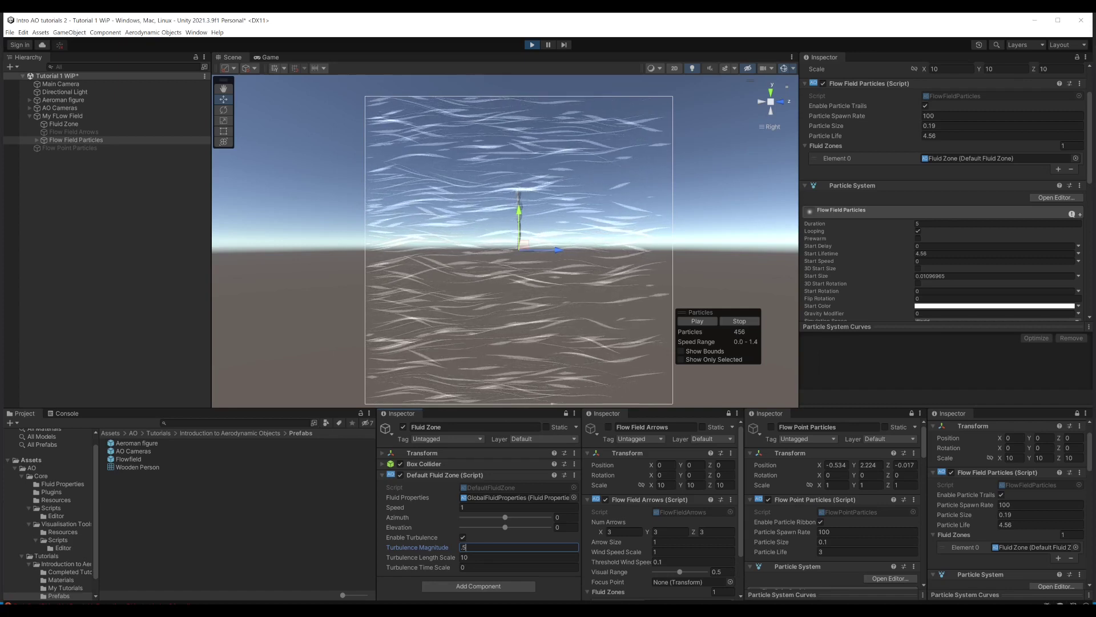
Step: Increase the Fluid Zone's turbulence magnitude gradually to 5.18
left_click_drag(427, 552, 440, 554)
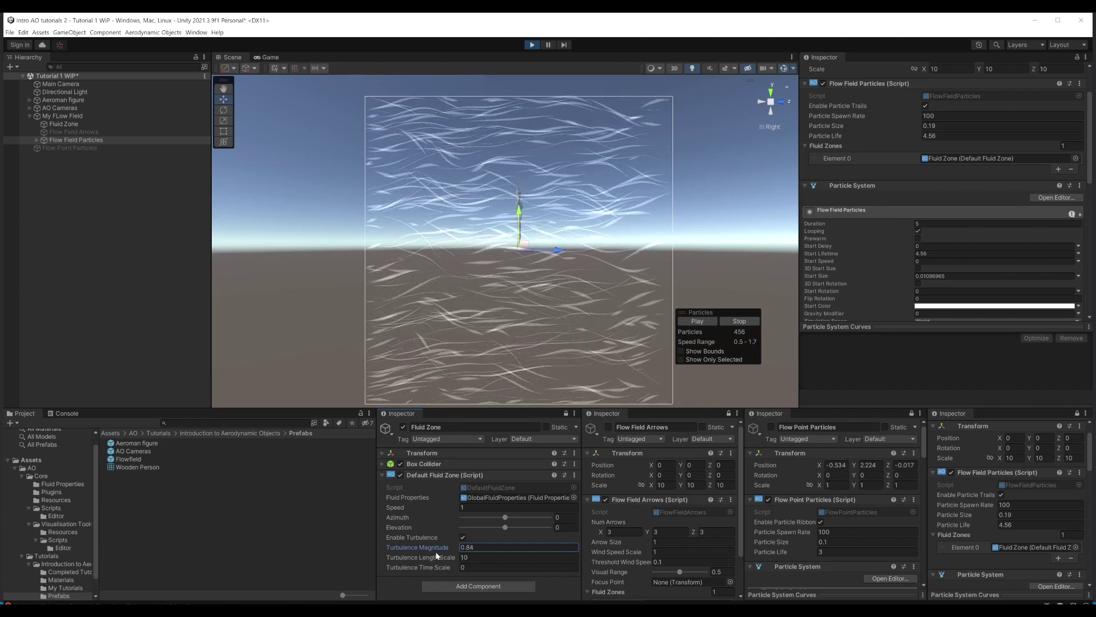
left_click_drag(436, 554, 439, 555)
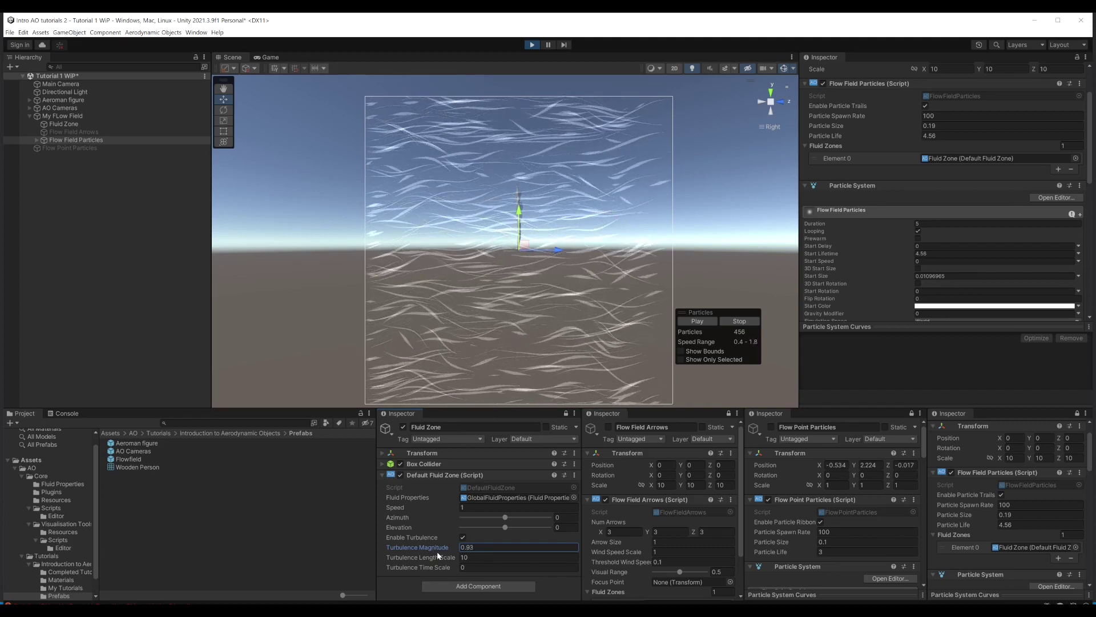
left_click_drag(450, 550, 465, 557)
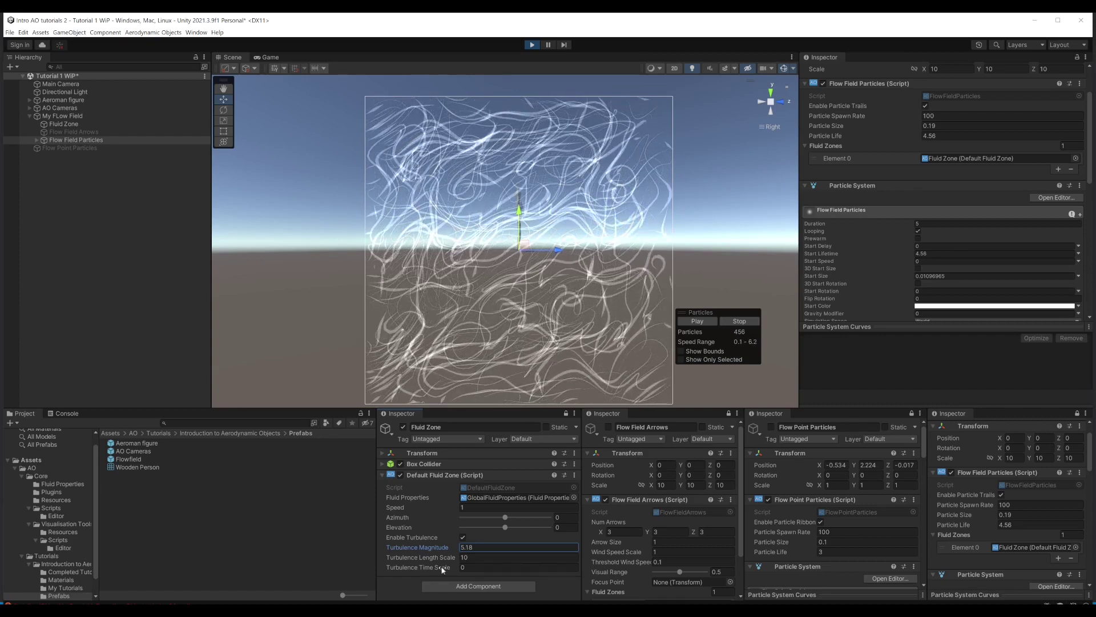
Step: Try turbulence length scales of 1 and 20 on the Fluid Zone and return the length scale to 10
left_click(517, 557)
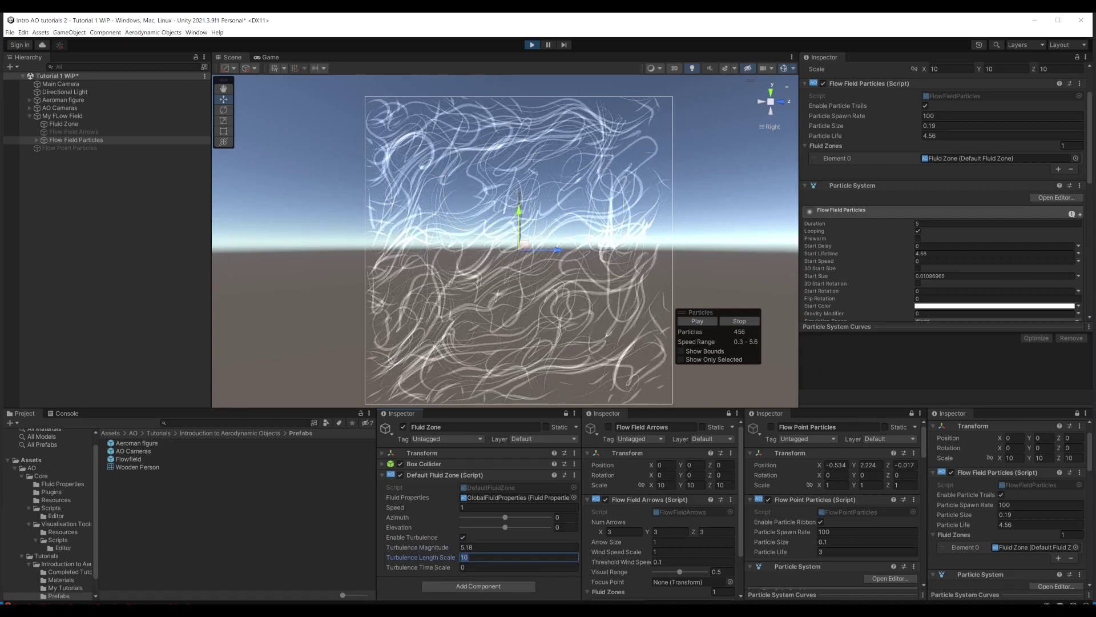
type("1")
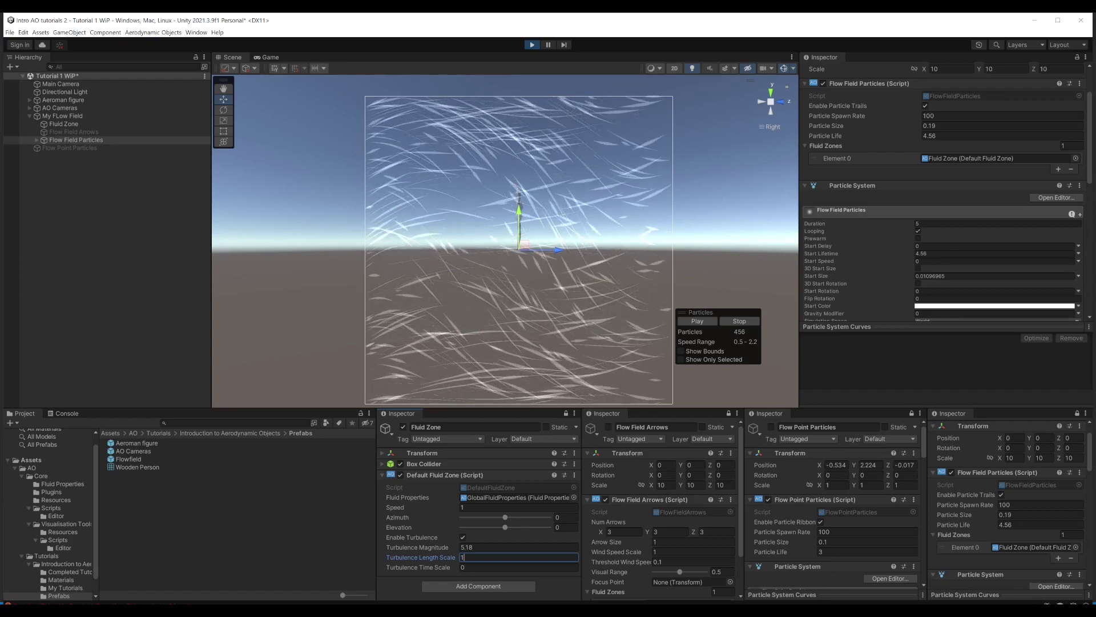
key("BackSpace")
type("20")
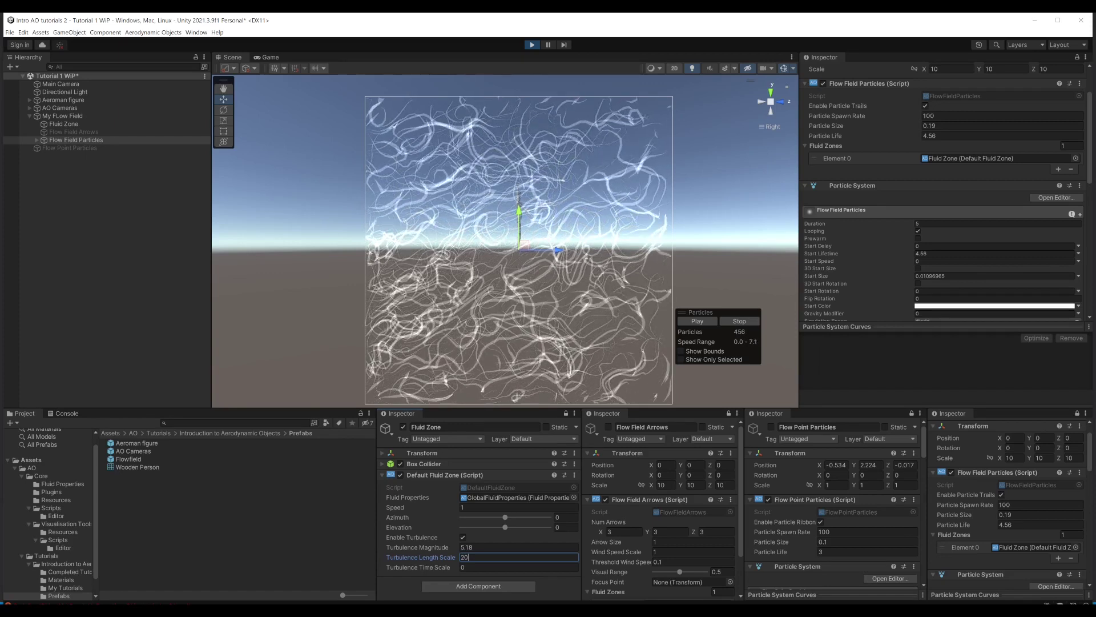
type("10")
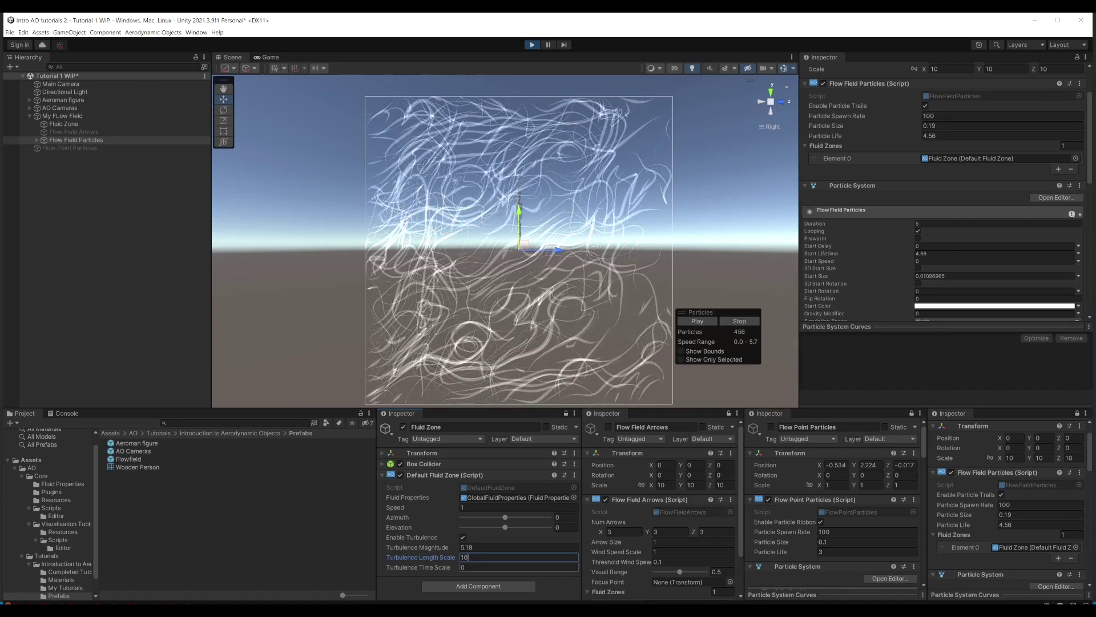
Step: Set the Fluid Zone's turbulence length scale to 0 and try turbulence time scales of 0.5 and 0.2
key("BackSpace")
key("BackSpace")
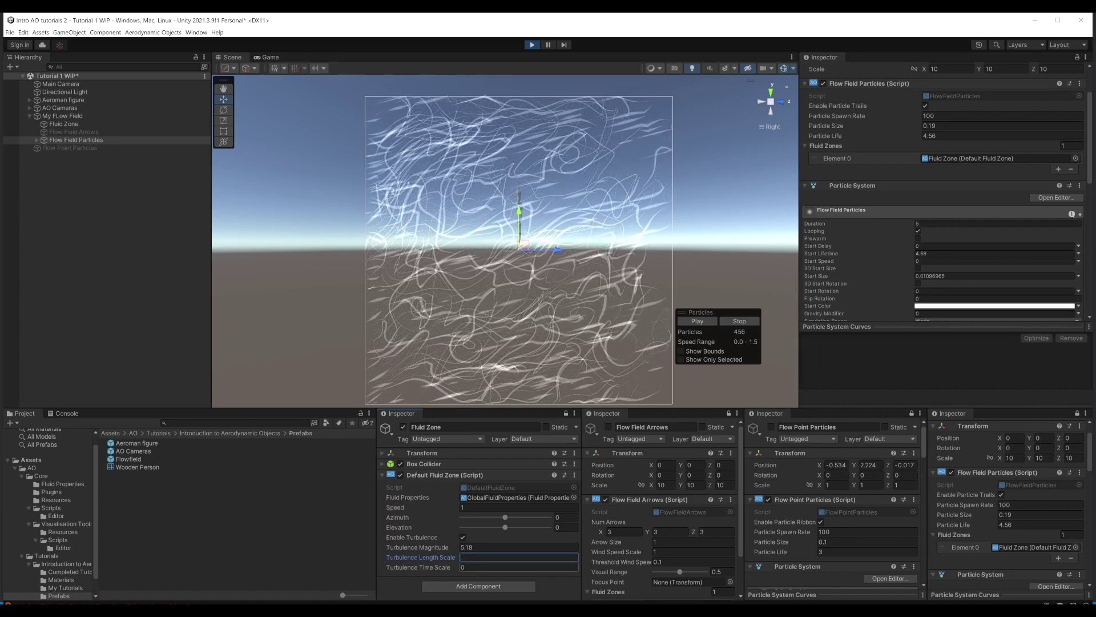
key("Tab")
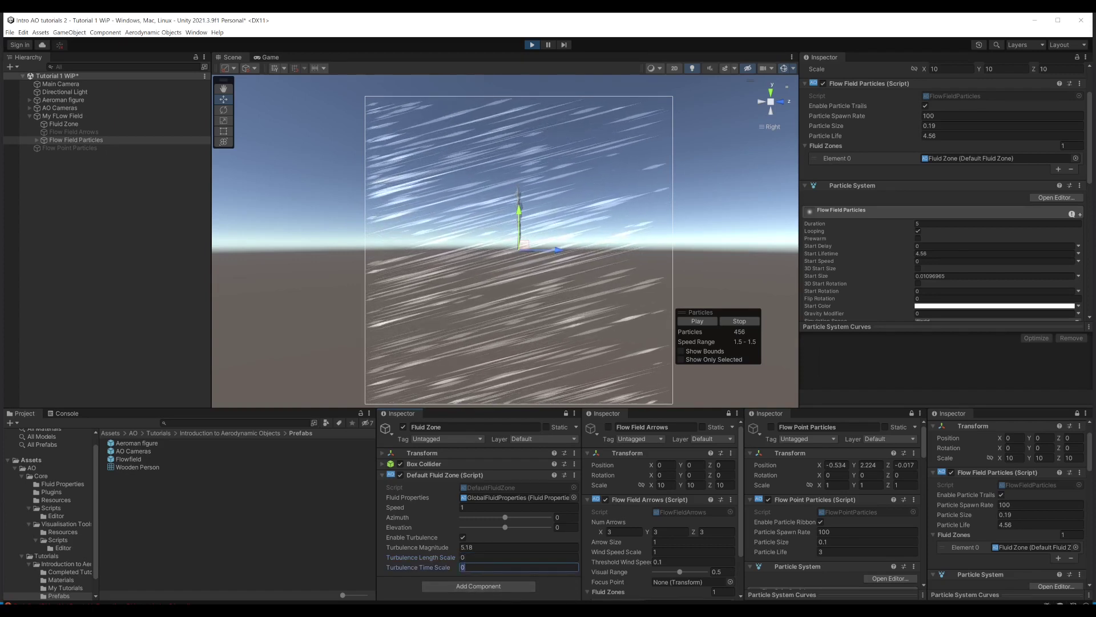
type(".5")
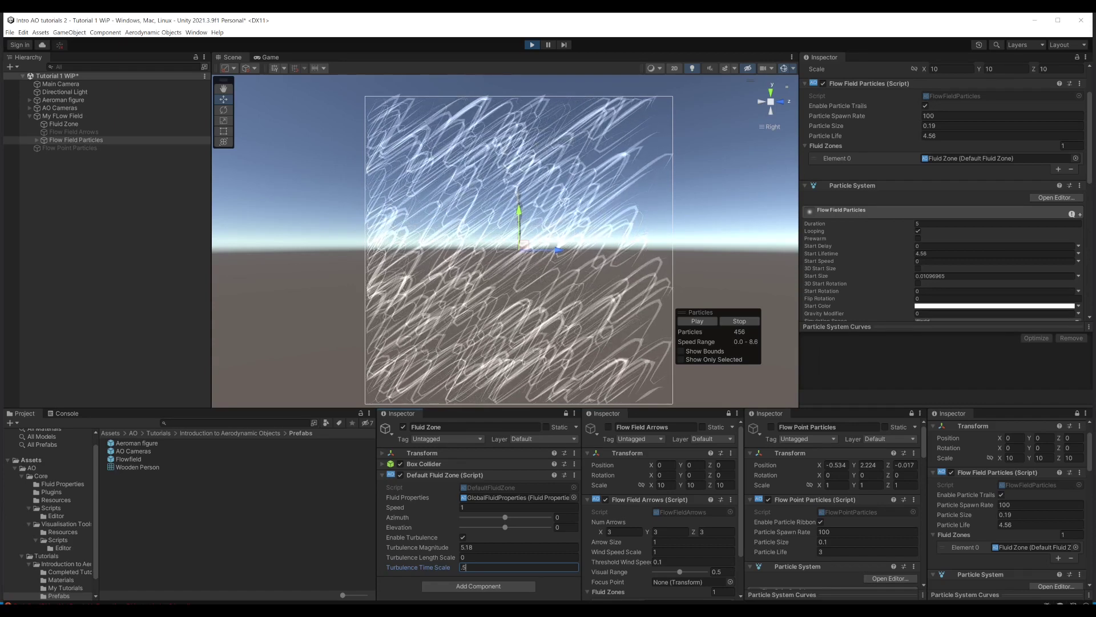
key("BackSpace")
type("2")
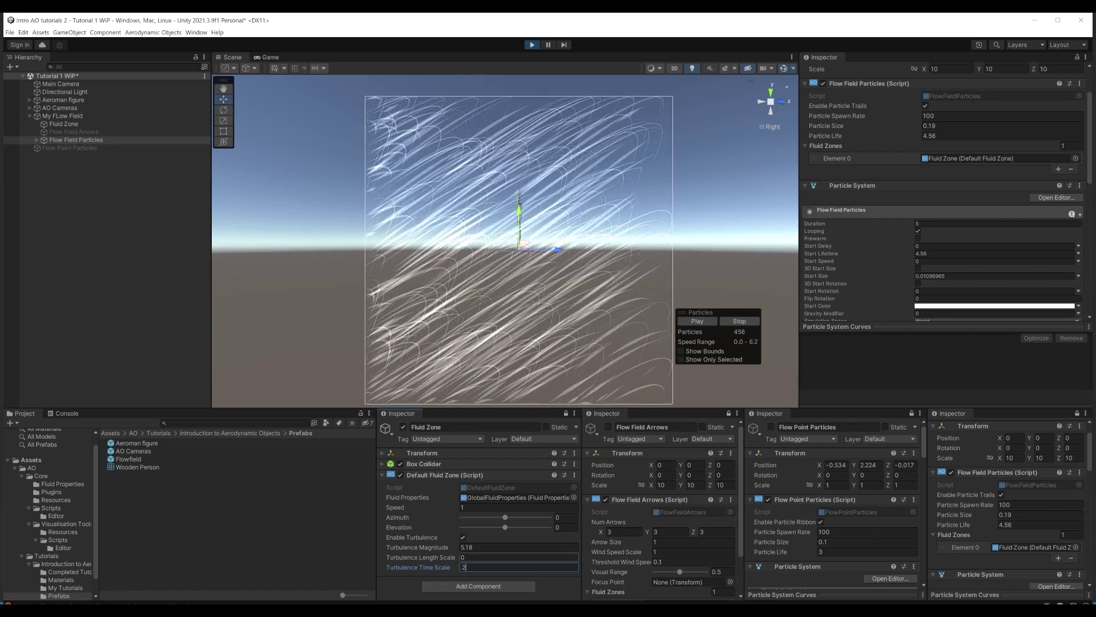
Step: Set the Fluid Zone's turbulence length scale to 10 and try turbulence magnitudes of 1 and 10
key("shift+Tab")
type("1")
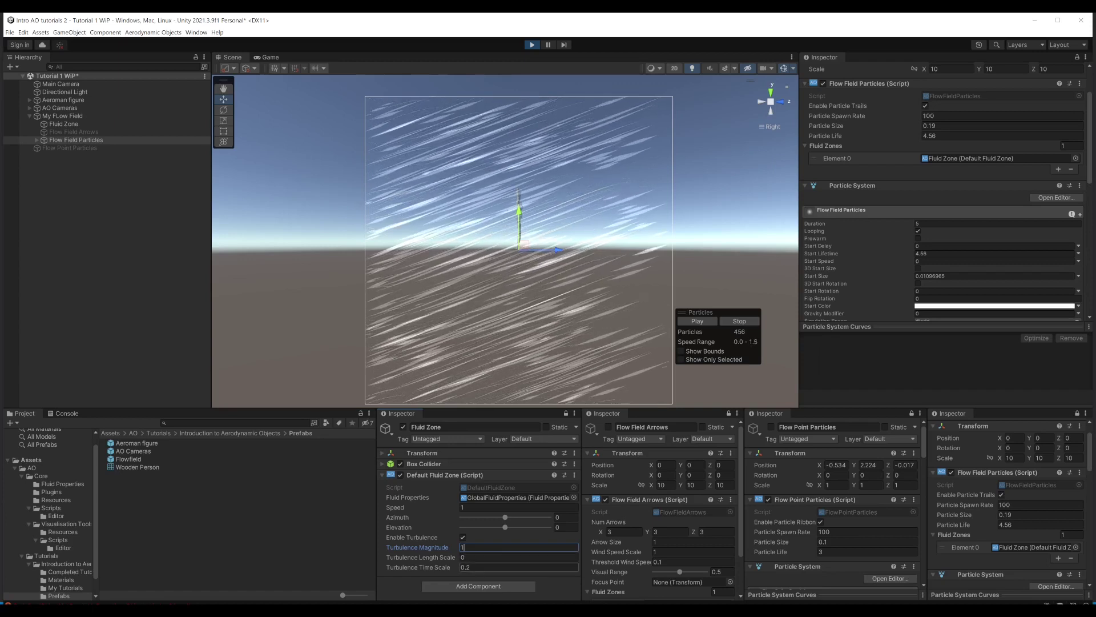
key("Tab")
type("10")
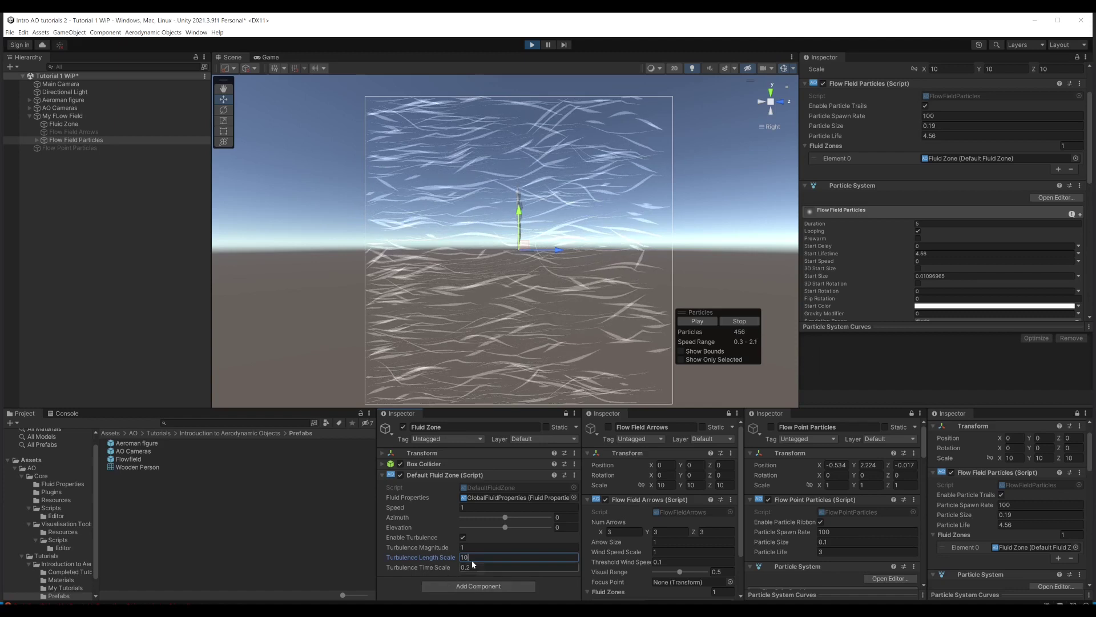
left_click(471, 547)
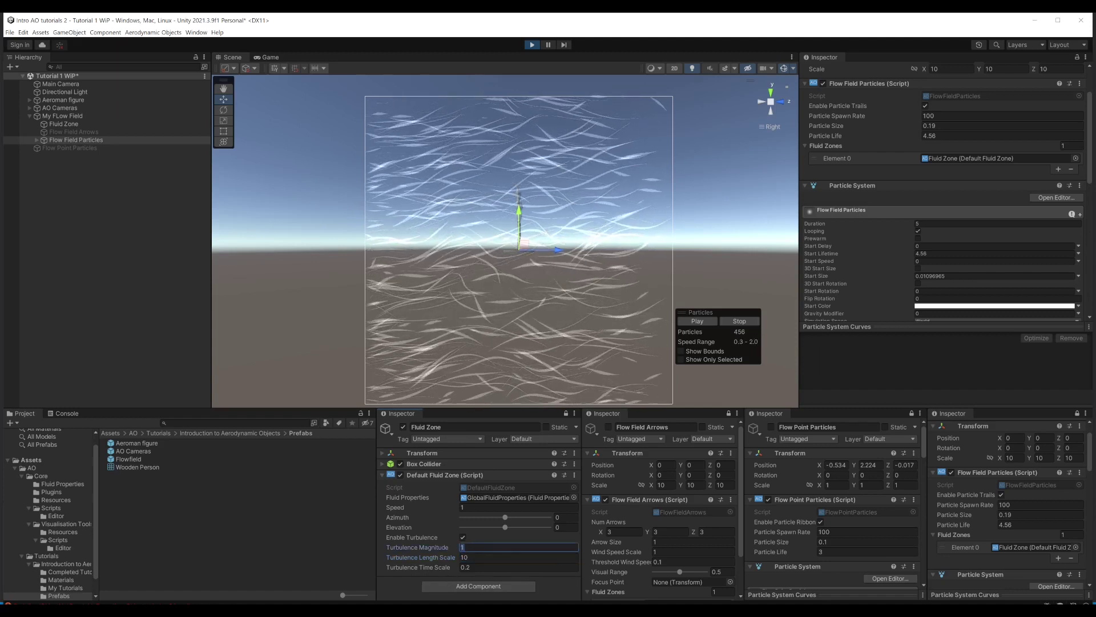
type("10")
left_click_drag(620, 251, 589, 255, "alt")
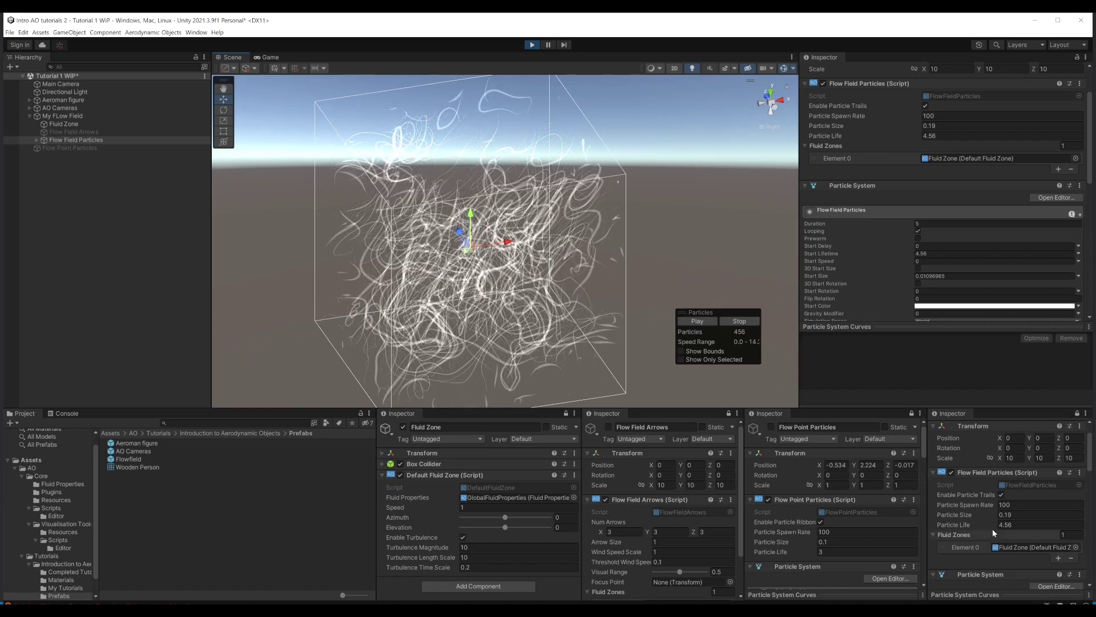
Step: Toggle the Flow Field Particles' trails off and on, and try a spawn rate of about 166 with a particle life of 54.2
left_click(1000, 494)
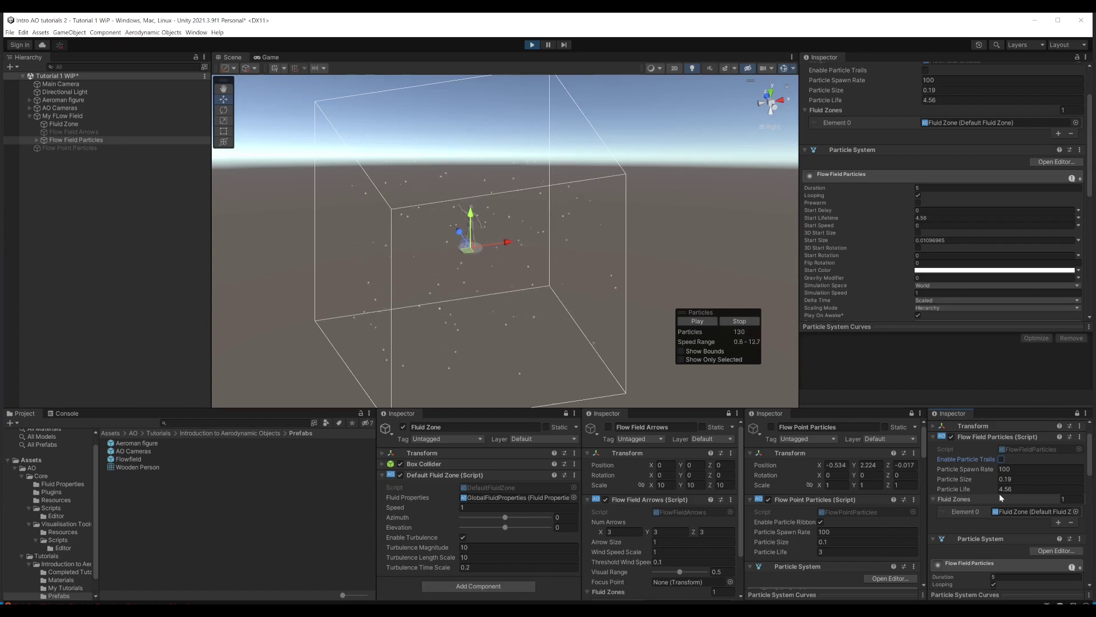
left_click(1002, 460)
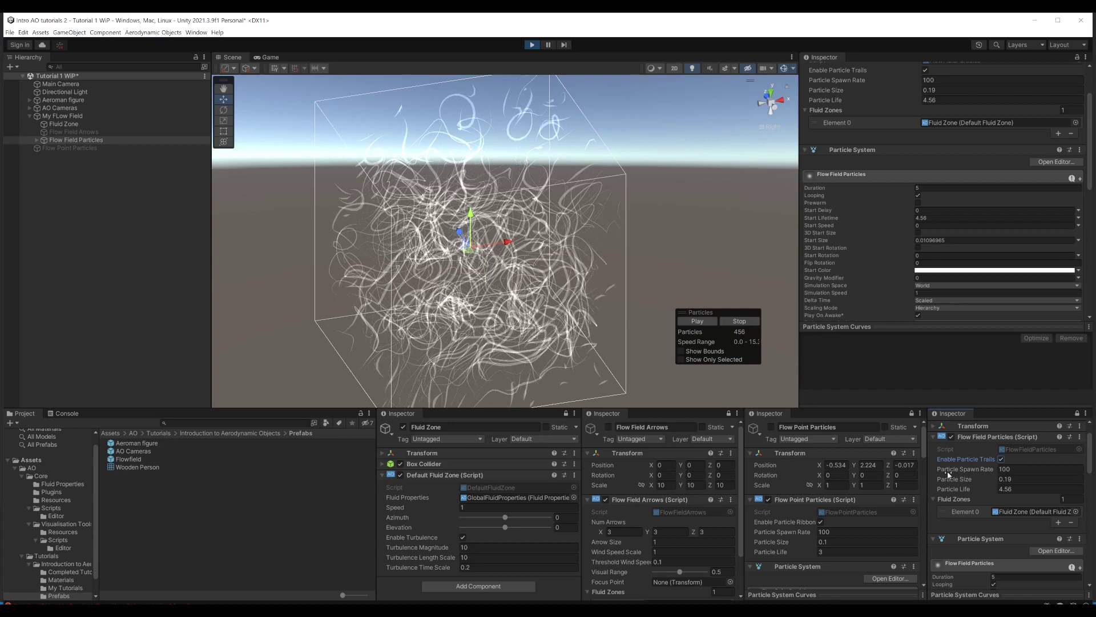
mouse_move(949, 469)
left_mouse_down()
mouse_move(1028, 470)
mouse_move(47, 469)
mouse_move(372, 395)
mouse_move(148, 447)
mouse_move(1054, 456)
mouse_move(962, 475)
left_mouse_up()
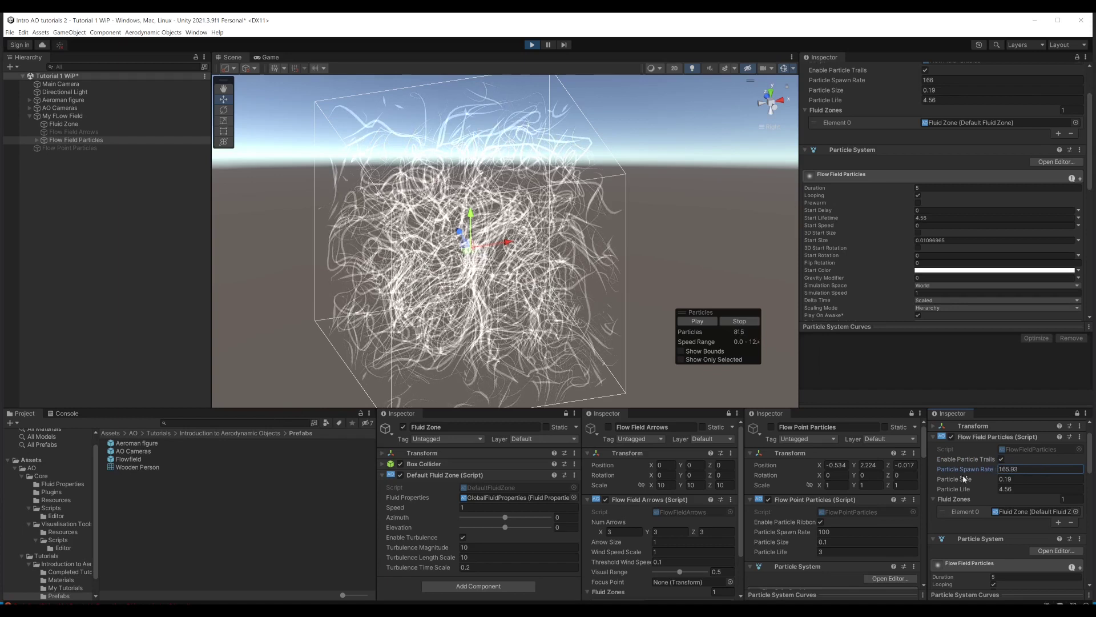
left_click(1006, 489)
type("54.2")
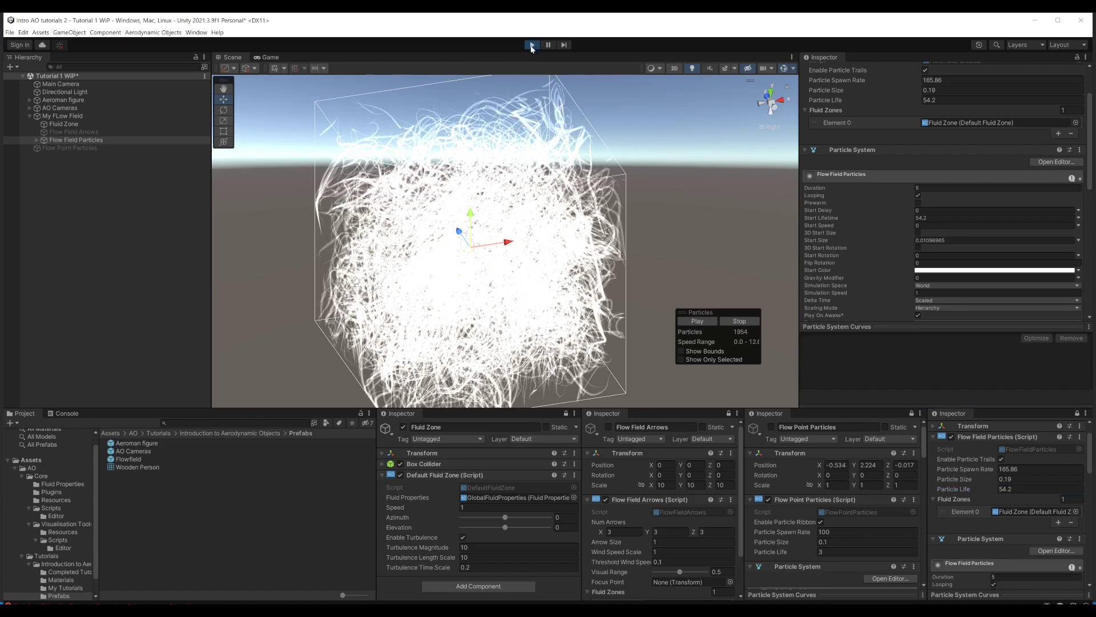
Step: Exit play mode, enable Flow Point Particles in place of Flow Field Particles, and run the scene again
left_click(533, 45)
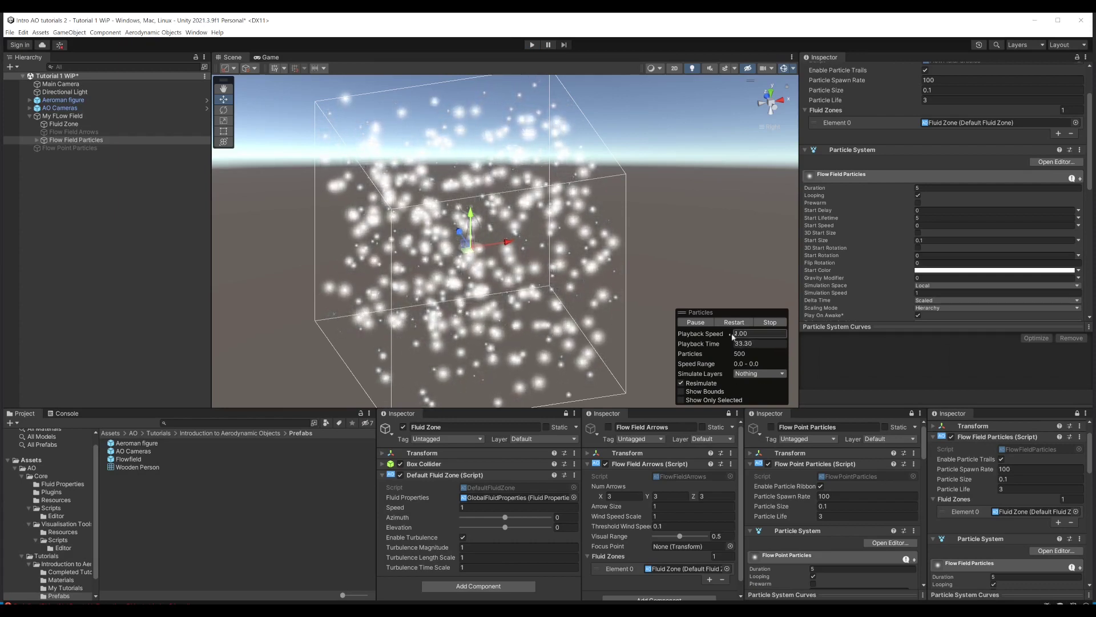
left_click(769, 323)
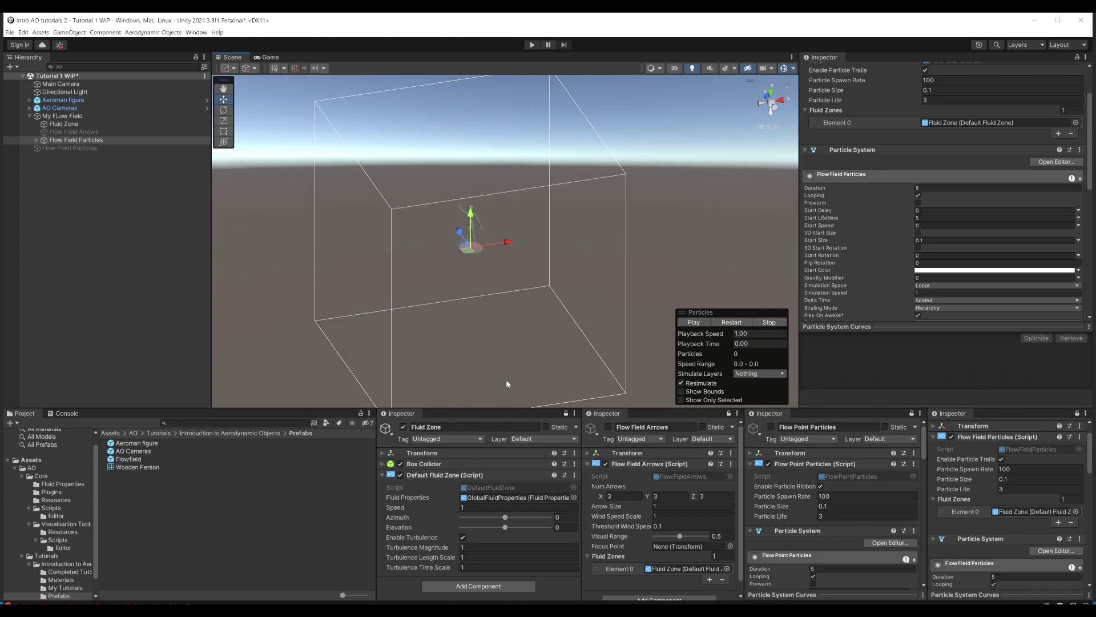
left_click(772, 428)
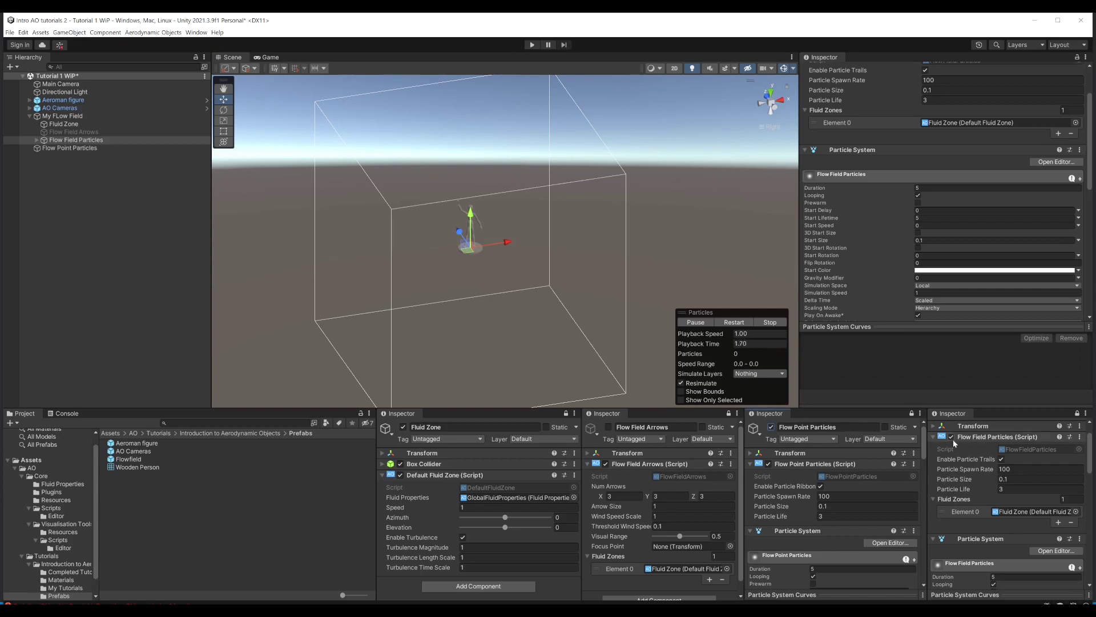
scroll(949, 441, "up", 1)
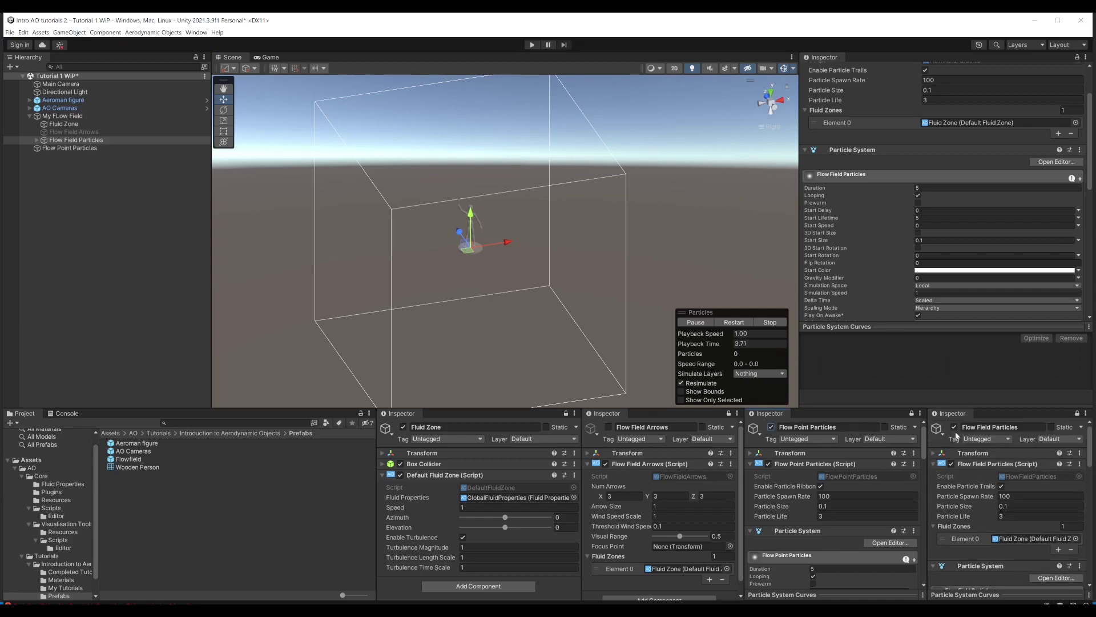
left_click(954, 426)
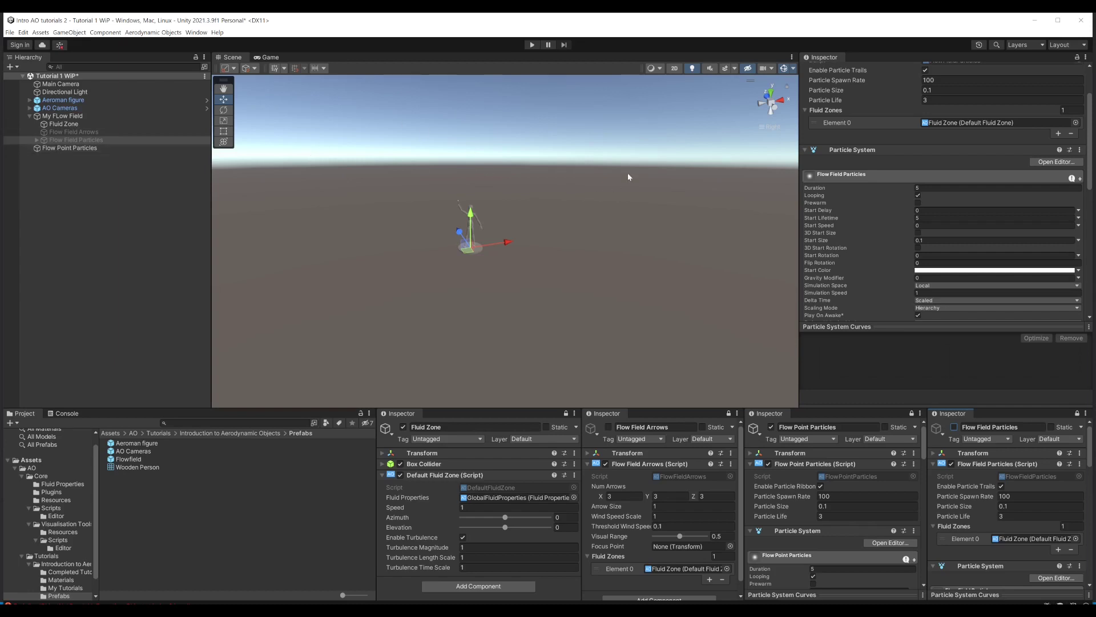
left_click(532, 45)
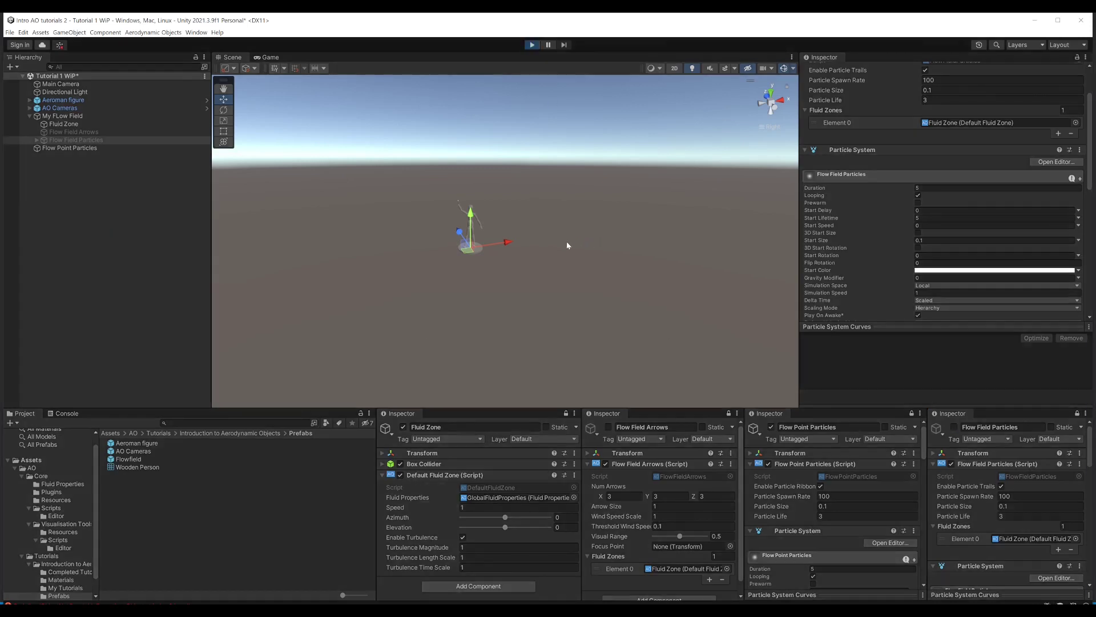
Step: Return to the scene view and disable the Fluid Zone's turbulence
left_click(230, 58)
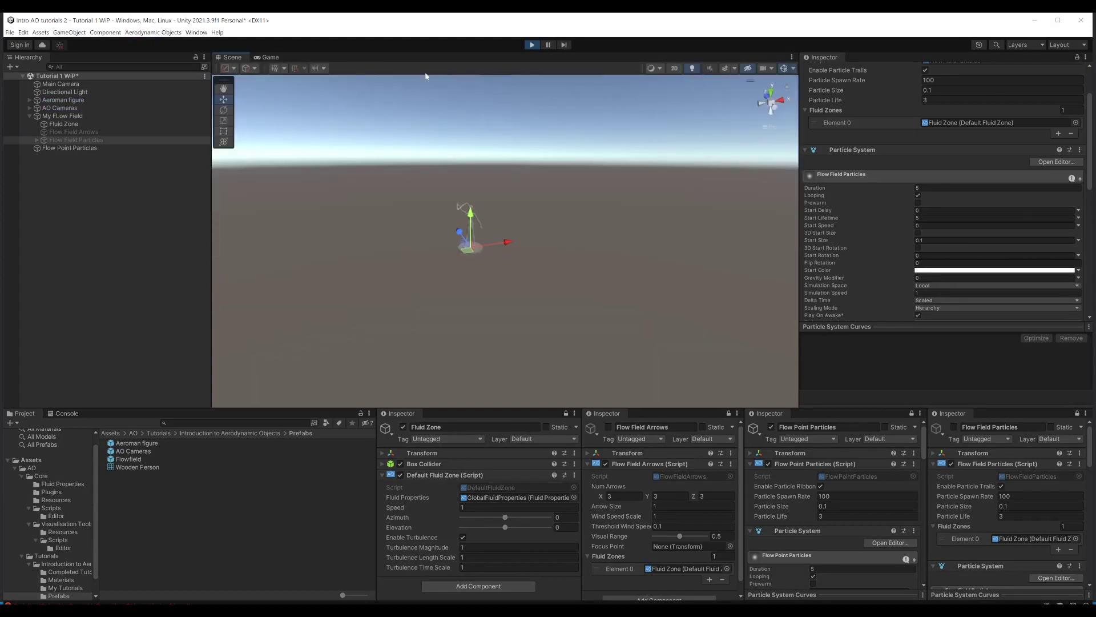
left_click(782, 103)
scroll(522, 211, "up", 5)
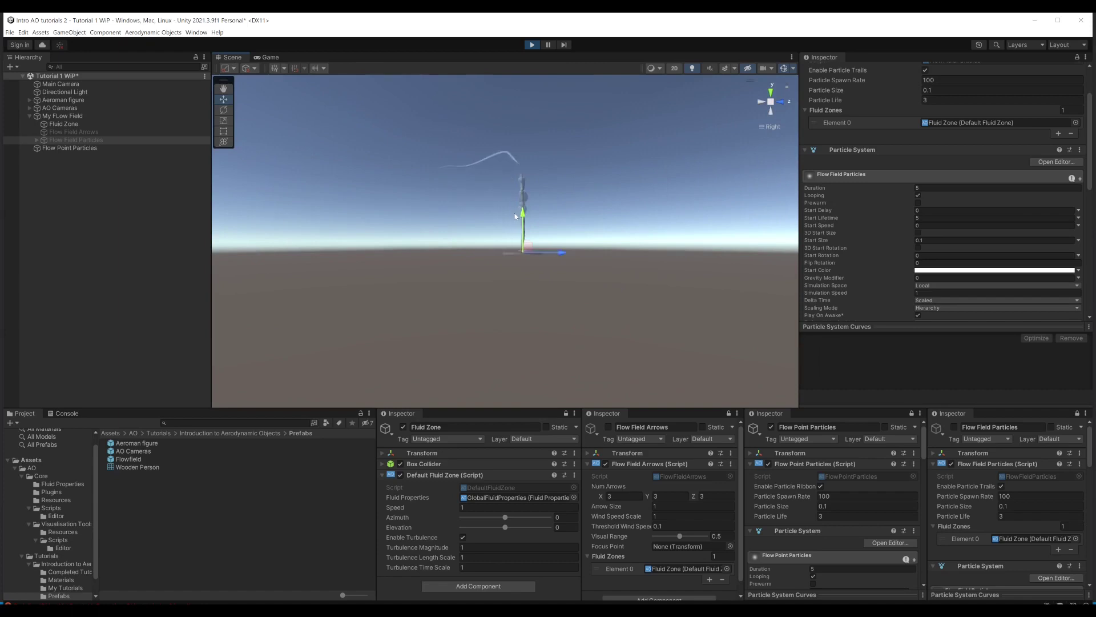
middle_click_drag(559, 183, 545, 264)
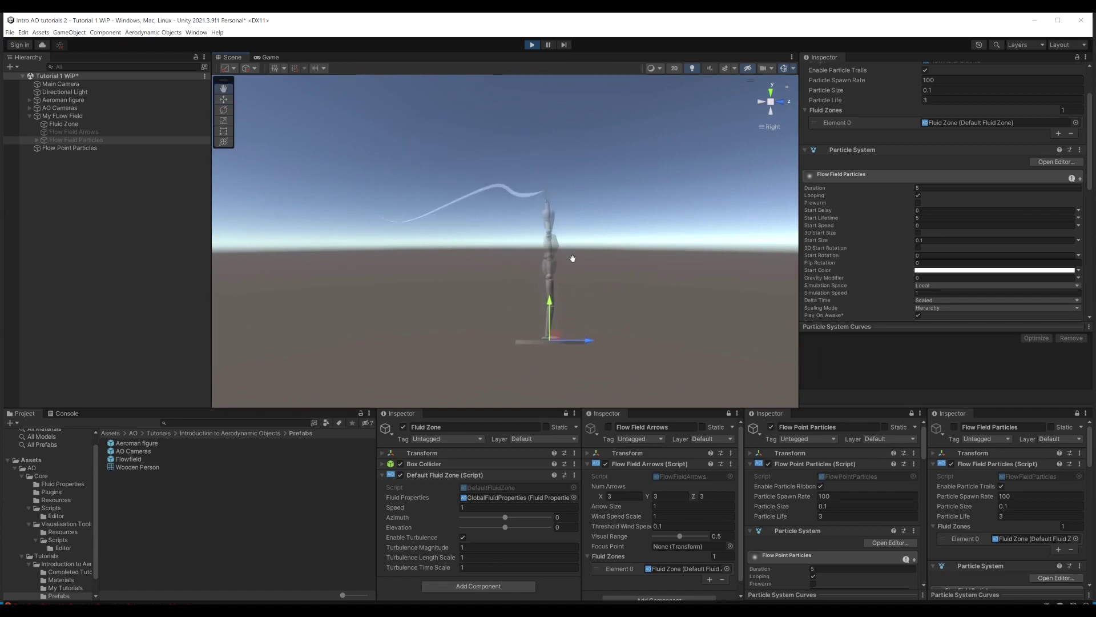
scroll(543, 266, "up", 2)
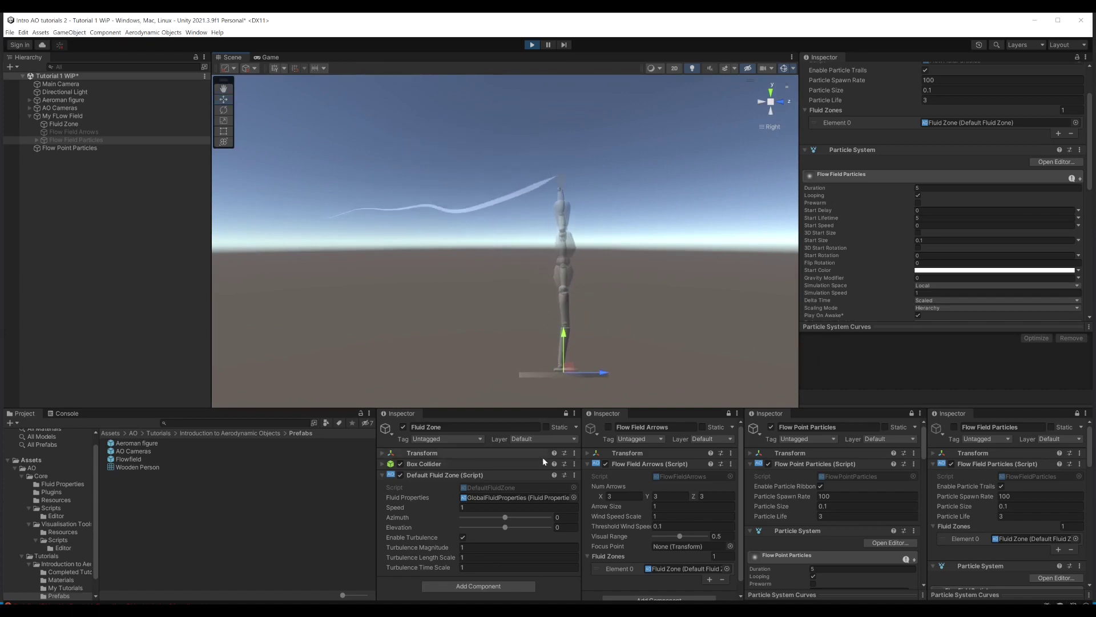
left_click(462, 537)
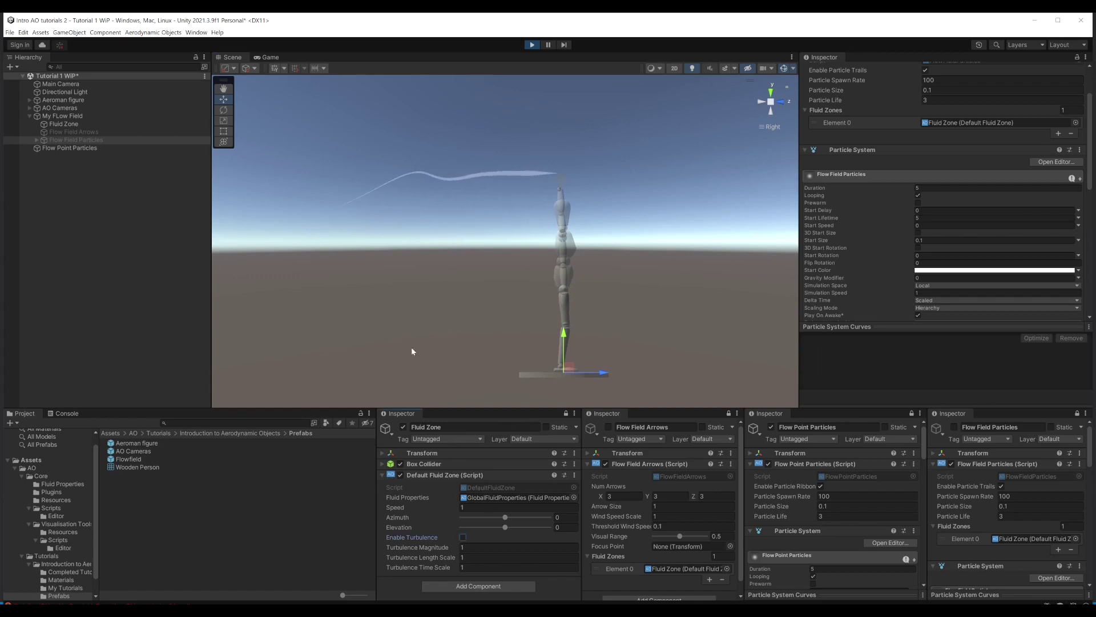
Step: Hide the scene gizmos and move the Flow Point Particles emitter down beside the figure's head
left_click(56, 147)
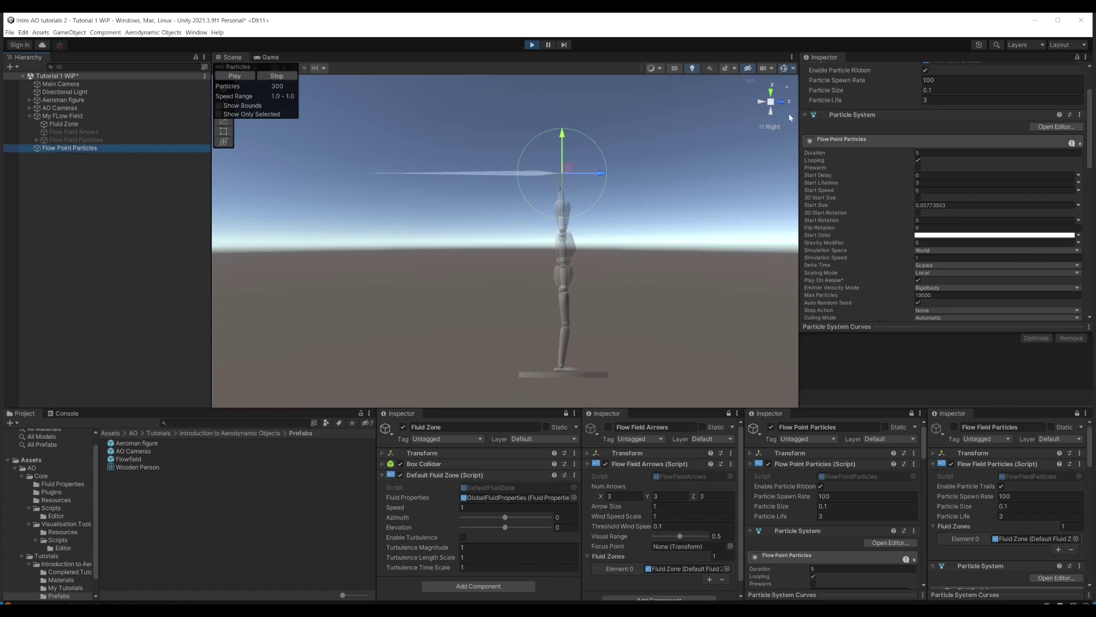
left_click(785, 69)
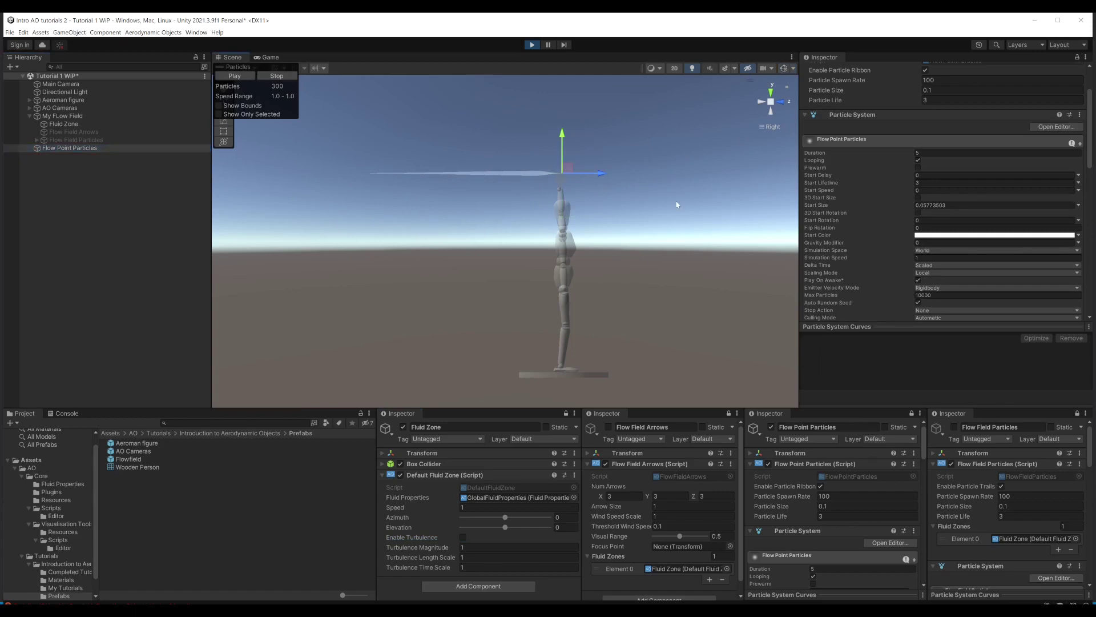
mouse_move(569, 169)
left_mouse_down()
mouse_move(524, 149)
mouse_move(506, 200)
mouse_move(515, 189)
mouse_move(487, 227)
mouse_move(418, 264)
mouse_move(423, 161)
mouse_move(384, 268)
mouse_move(413, 201)
mouse_move(461, 209)
mouse_move(448, 231)
mouse_move(500, 244)
mouse_move(460, 184)
mouse_move(500, 252)
mouse_move(522, 201)
mouse_move(583, 247)
mouse_move(580, 196)
mouse_move(577, 232)
mouse_move(622, 166)
mouse_move(553, 204)
mouse_move(573, 206)
mouse_move(549, 199)
left_mouse_up()
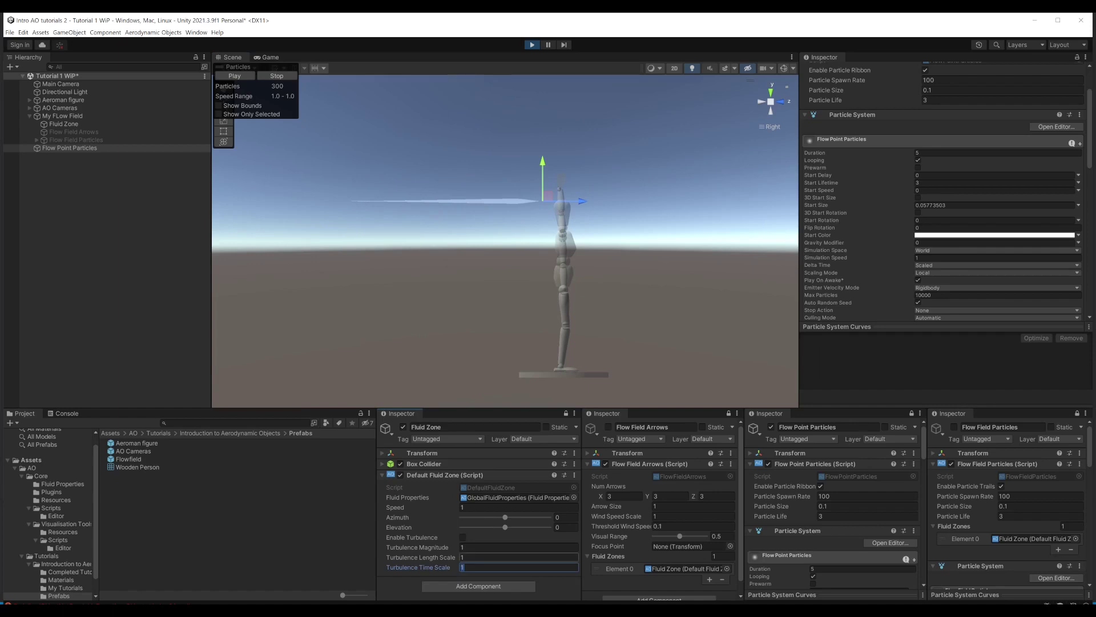
Step: Set the Fluid Zone's turbulence magnitude to 0.5, length scale to 5 and time scale to 0.5
left_click(518, 547)
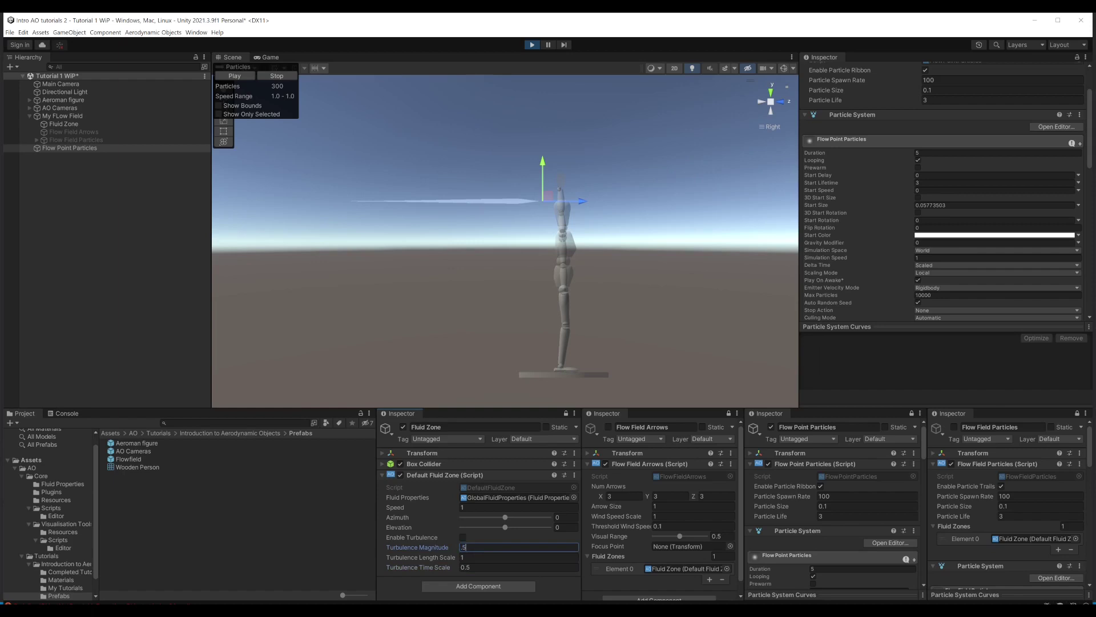
left_click(476, 557)
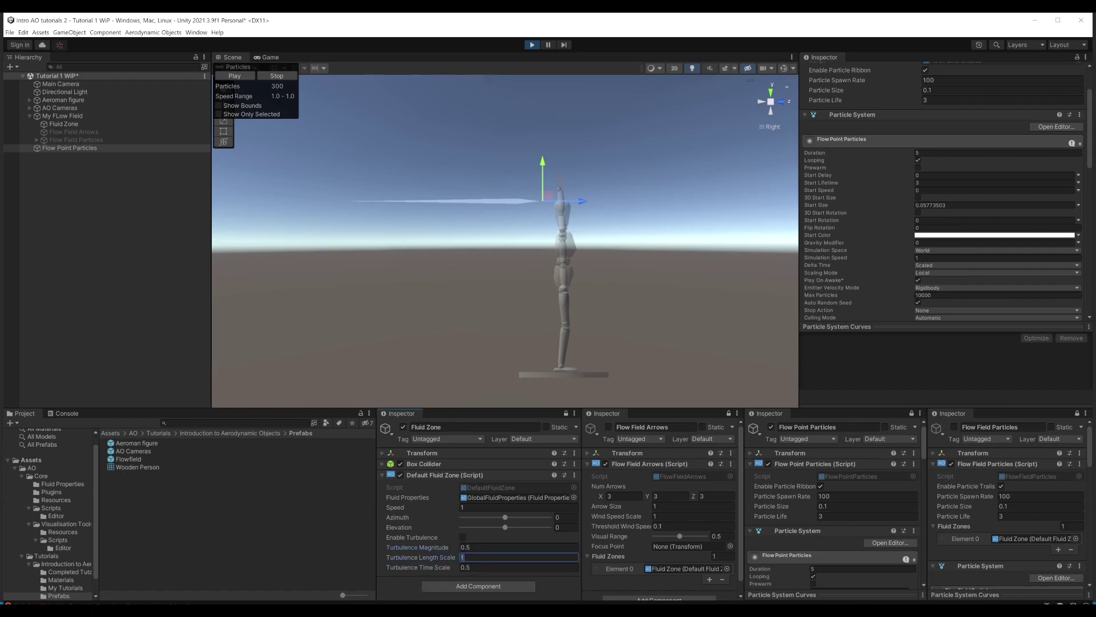
key("Return")
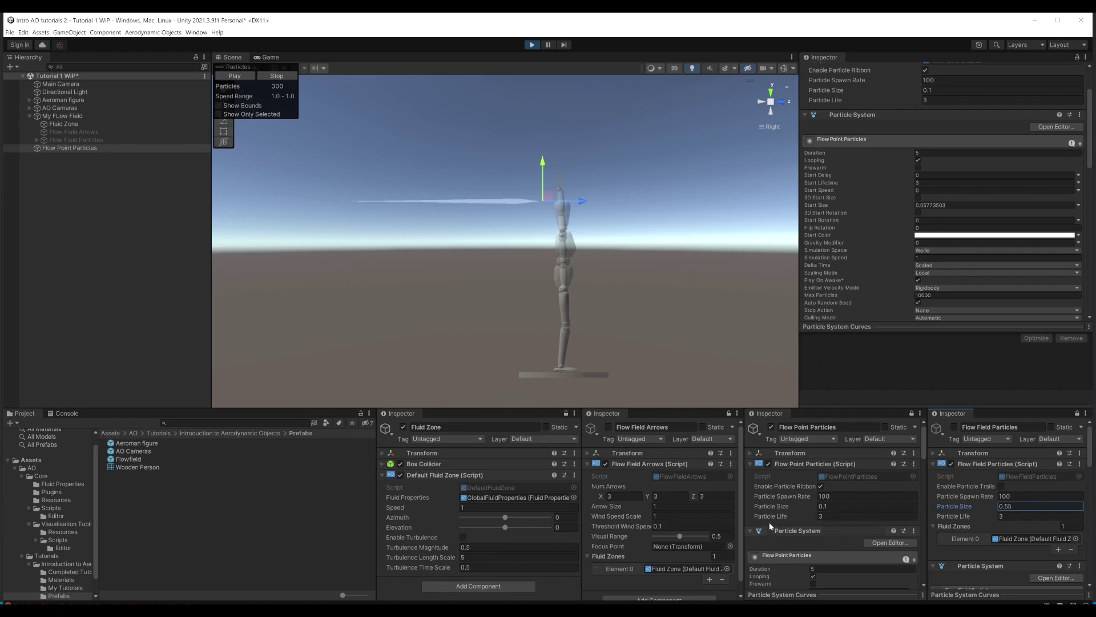
Step: Disable the Flow Point Particles' ribbon, set particle size 0.31 and spawn rate 193.02, and sweep the emitter around the figure
left_click(820, 486)
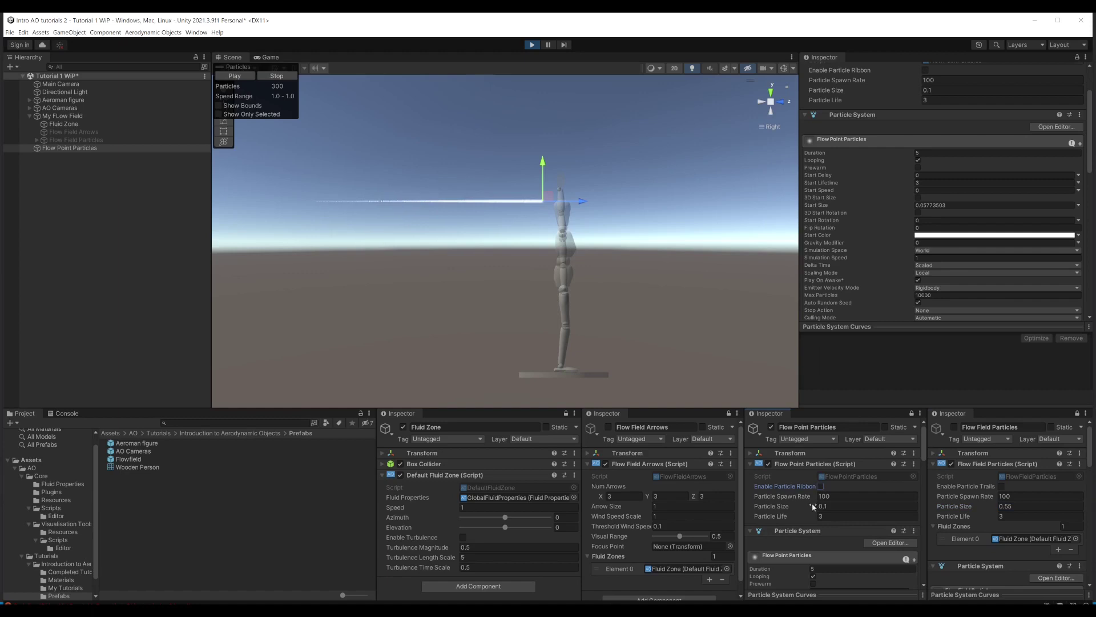
left_click(775, 509)
left_click_drag(775, 509, 780, 509)
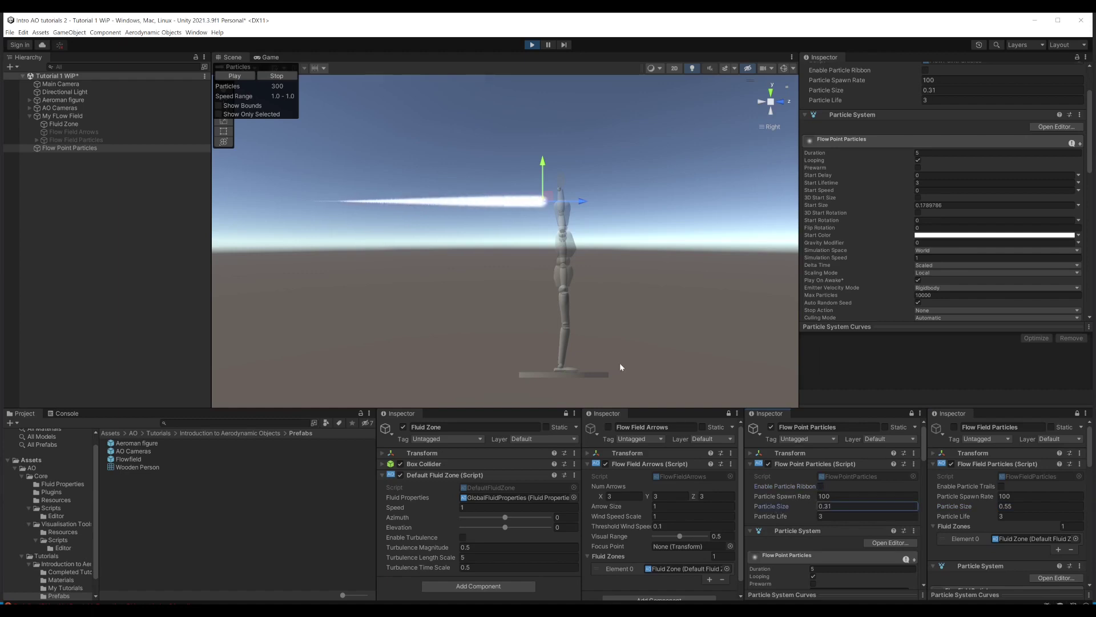
mouse_move(548, 201)
left_mouse_down()
mouse_move(372, 177)
mouse_move(367, 154)
mouse_move(360, 278)
mouse_move(374, 201)
mouse_move(426, 314)
mouse_move(472, 292)
mouse_move(442, 258)
mouse_move(497, 178)
mouse_move(521, 304)
mouse_move(570, 206)
mouse_move(593, 308)
left_mouse_up()
left_click_drag(787, 494, 1030, 497)
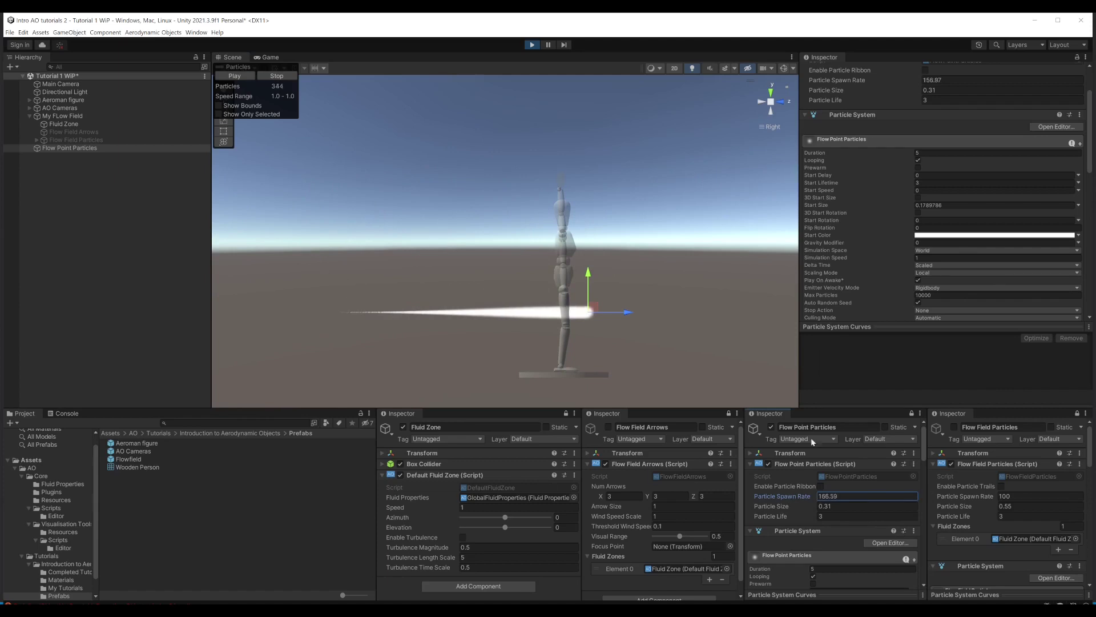
mouse_move(606, 312)
left_mouse_down()
mouse_move(442, 256)
mouse_move(414, 175)
mouse_move(407, 273)
mouse_move(425, 307)
mouse_move(454, 178)
mouse_move(467, 284)
mouse_move(498, 242)
mouse_move(562, 330)
mouse_move(656, 262)
mouse_move(701, 269)
left_mouse_up()
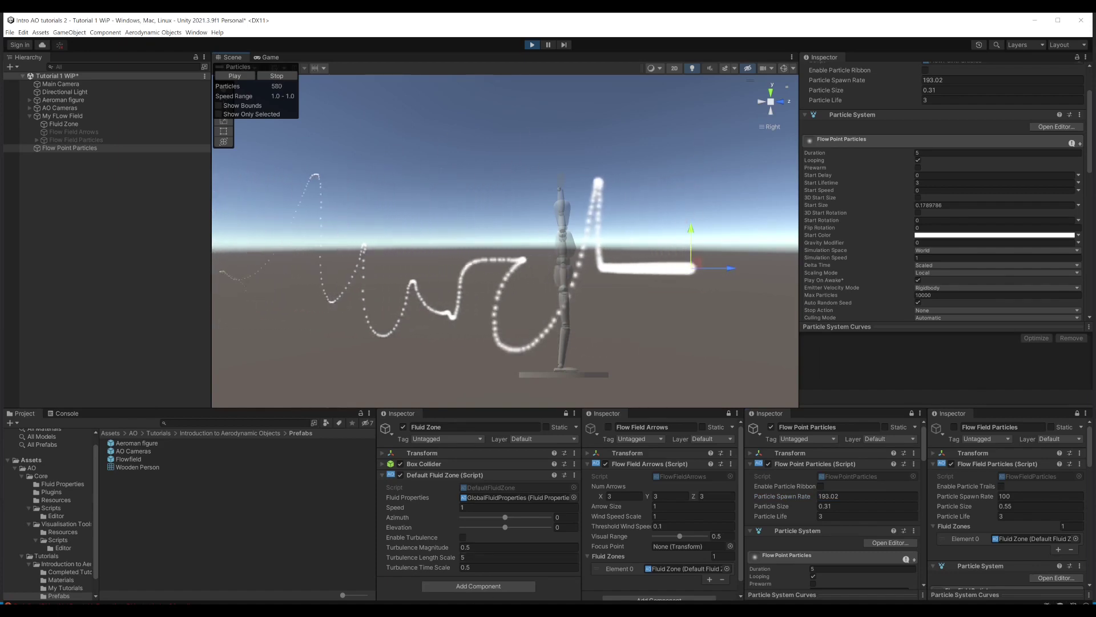
Step: Enable the Fluid Zone's turbulence and sweep the Flow Point Particles emitter around the figure in the side and front views
left_click(462, 537)
mouse_move(703, 269)
left_mouse_down()
mouse_move(357, 251)
mouse_move(351, 298)
mouse_move(449, 263)
mouse_move(456, 170)
mouse_move(491, 259)
mouse_move(562, 234)
mouse_move(573, 317)
mouse_move(611, 309)
mouse_move(636, 196)
mouse_move(607, 331)
mouse_move(626, 293)
mouse_move(662, 326)
left_mouse_up()
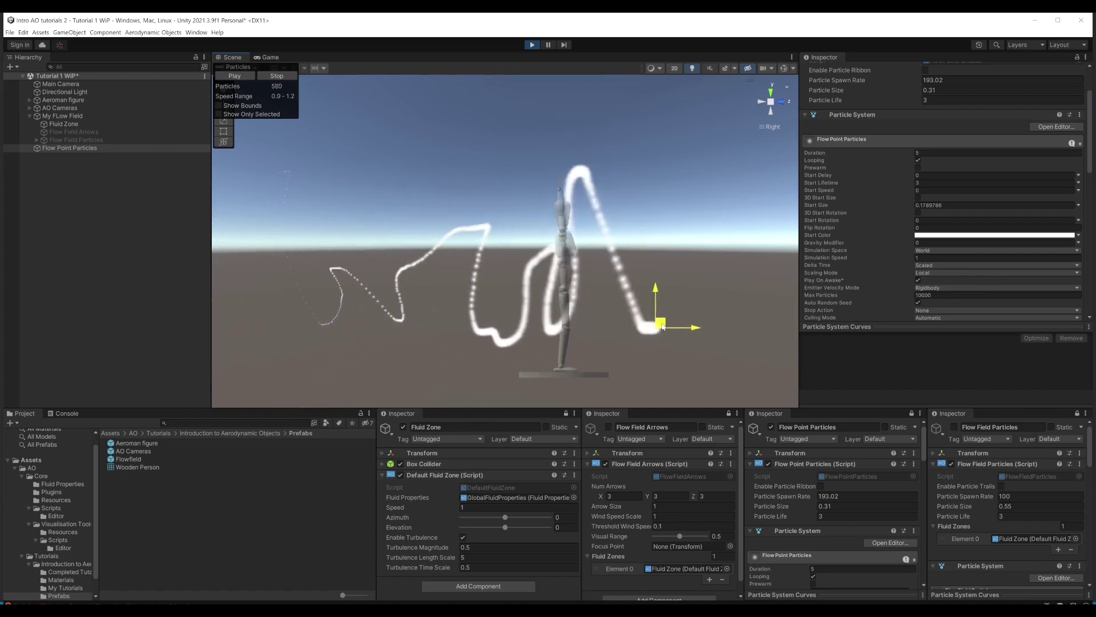
left_click(784, 103)
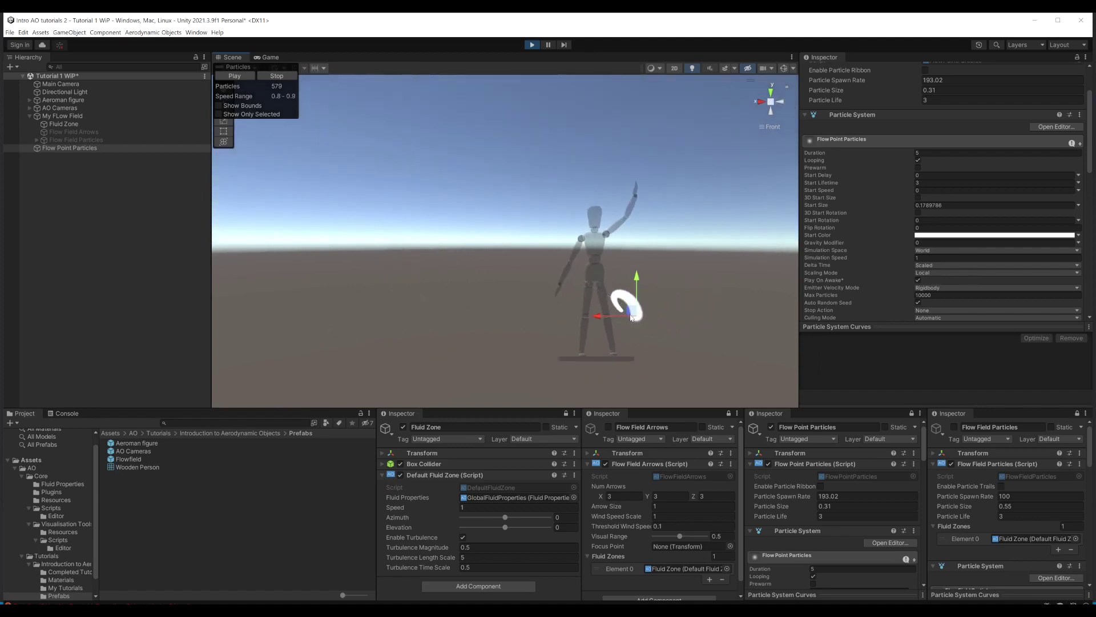
mouse_move(632, 317)
left_mouse_down()
mouse_move(379, 306)
mouse_move(311, 278)
mouse_move(307, 180)
mouse_move(321, 167)
mouse_move(314, 326)
mouse_move(351, 217)
mouse_move(391, 264)
mouse_move(417, 207)
mouse_move(443, 297)
mouse_move(506, 170)
mouse_move(553, 306)
mouse_move(606, 360)
mouse_move(651, 252)
mouse_move(648, 322)
mouse_move(708, 320)
left_mouse_up()
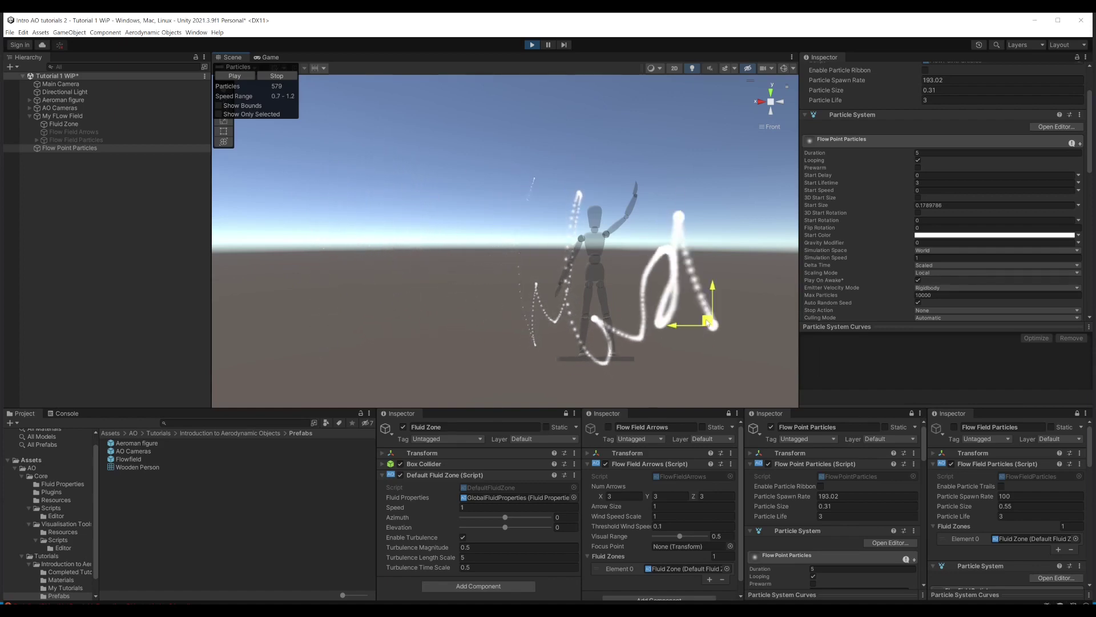
left_click(760, 102)
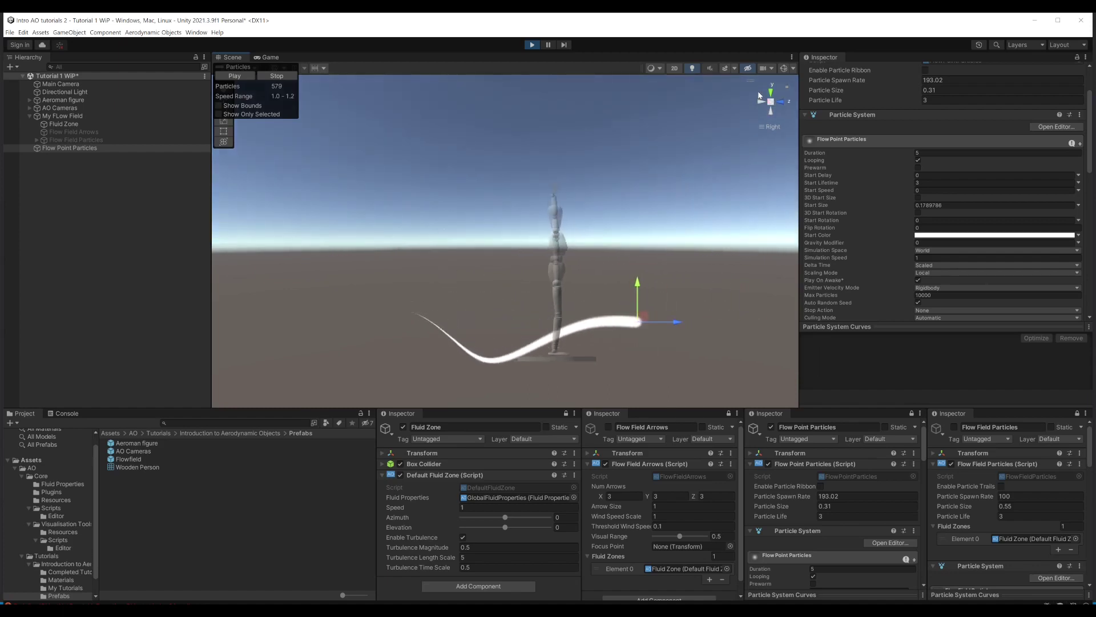